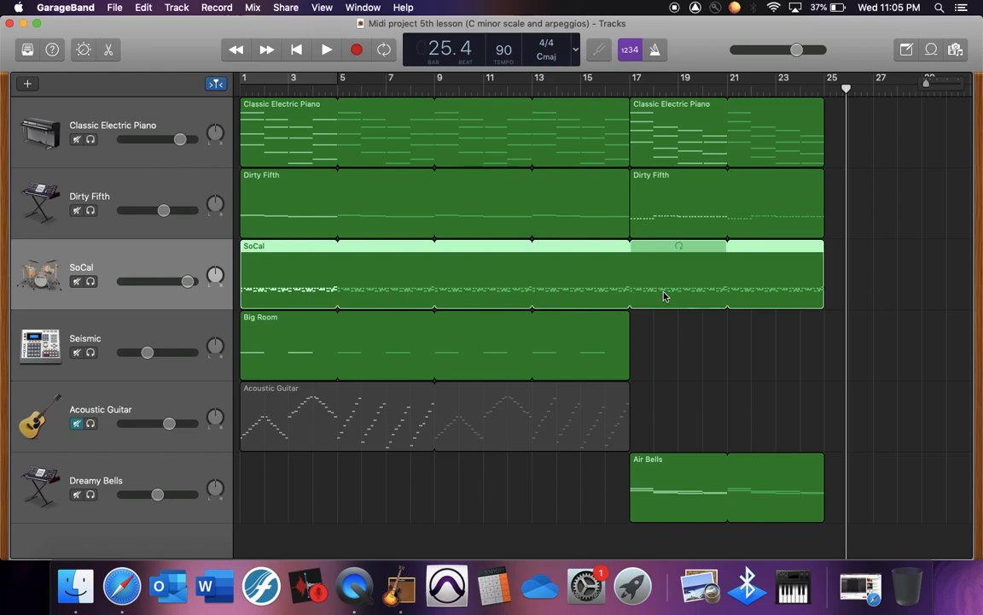
# Extend the project's end marker to about bar 47, showing the Loop Browser only while moving the marker.
pyautogui.hscroll(1, 877, 186)
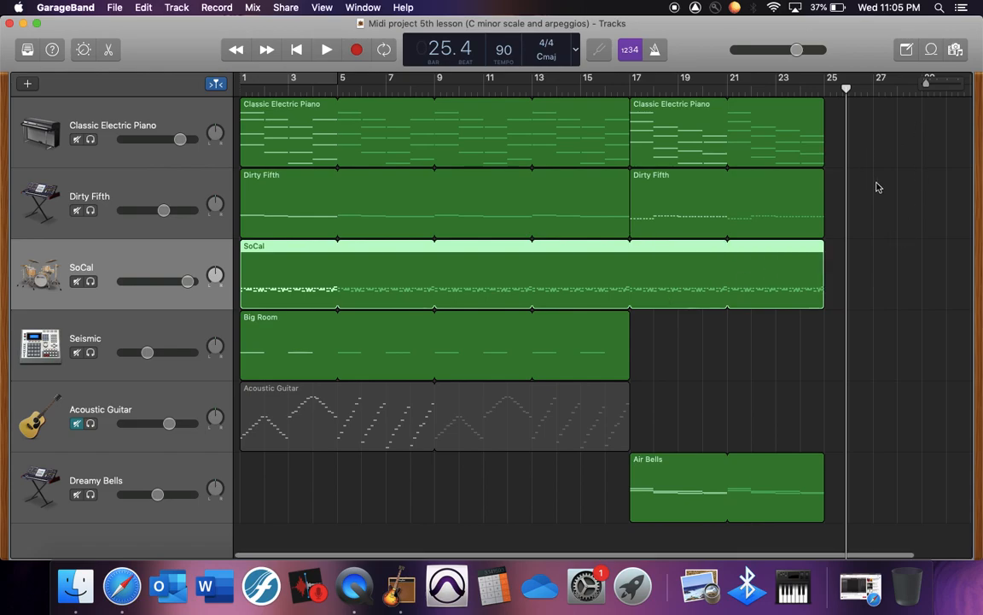
pyautogui.hscroll(5, 876, 186)
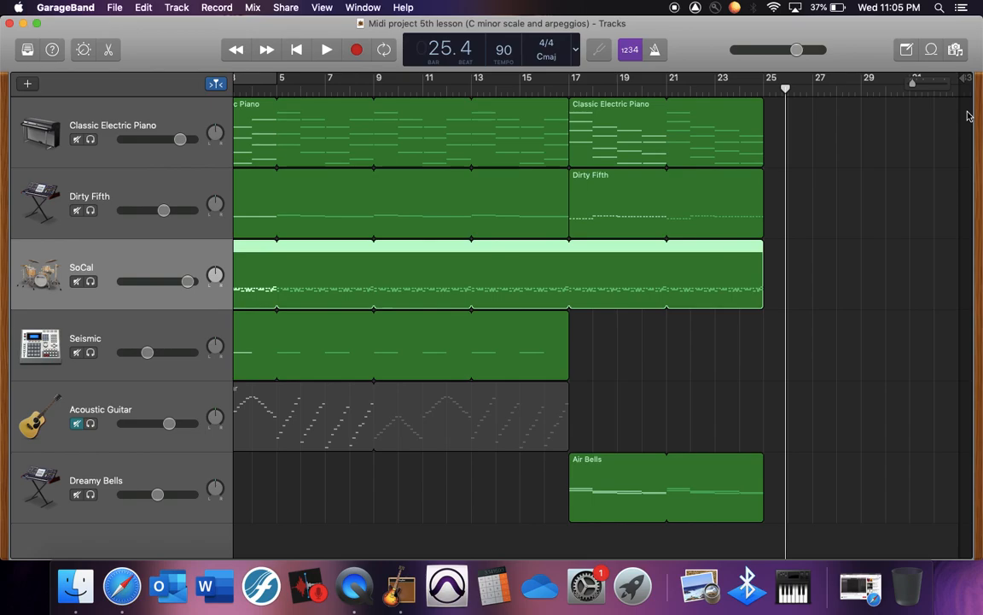
pyautogui.click(932, 49)
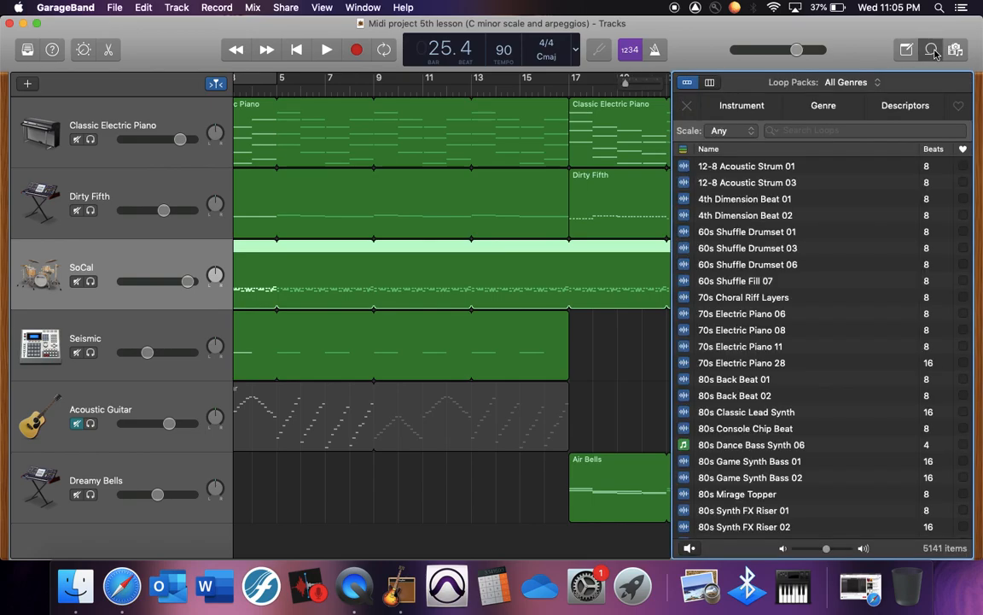
pyautogui.click(667, 82)
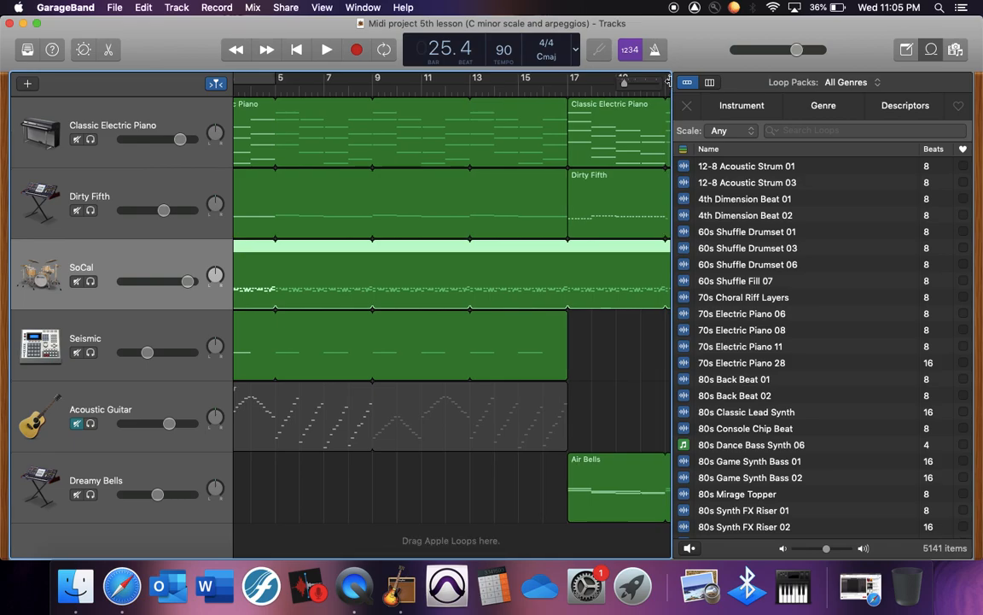
pyautogui.moveTo(667, 80)
pyautogui.mouseDown()
pyautogui.moveTo(639, 87)
pyautogui.moveTo(691, 93)
pyautogui.moveTo(659, 82)
pyautogui.mouseUp()
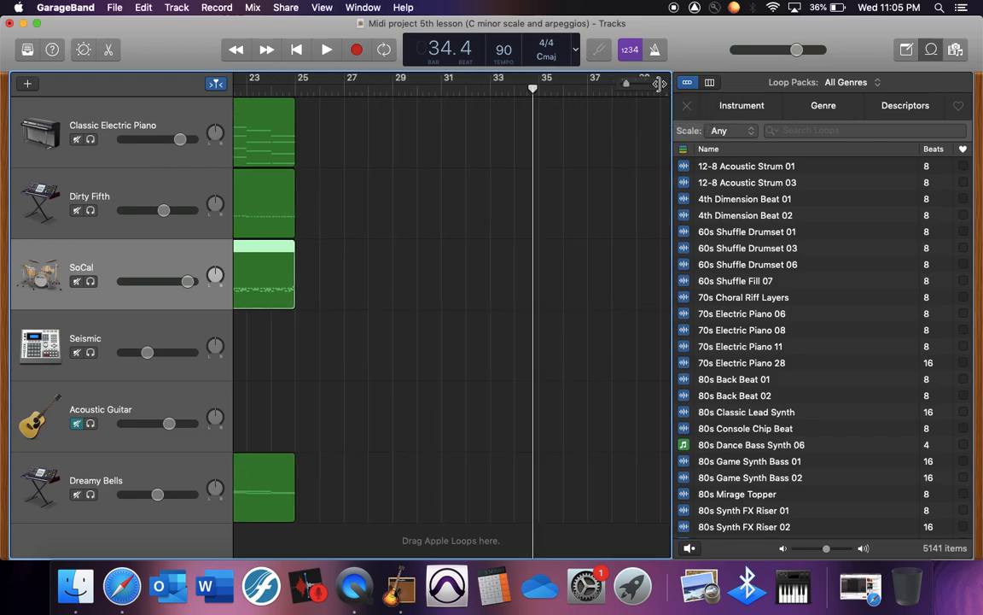
pyautogui.click(932, 51)
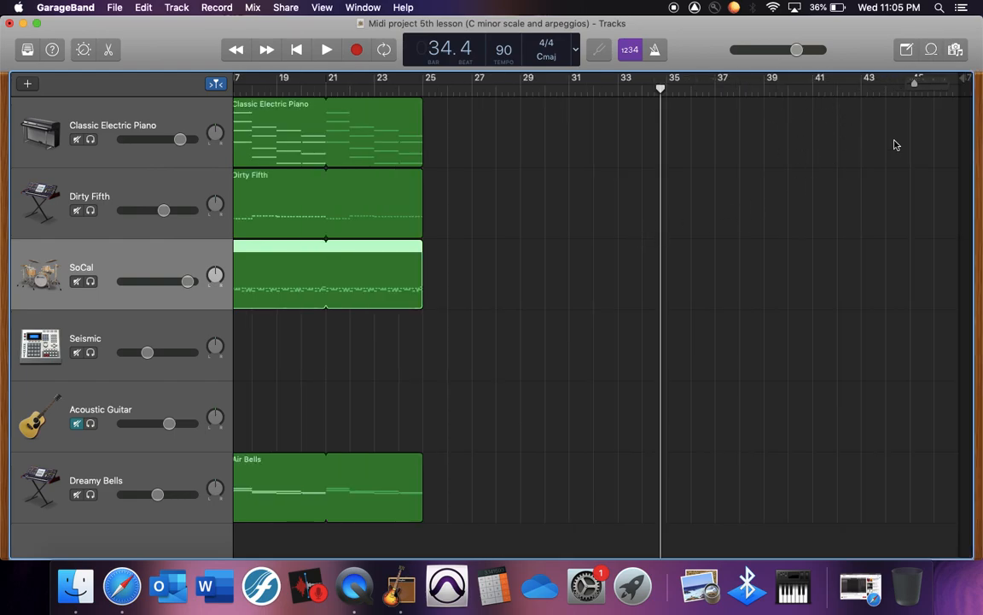
# Select all regions in the project and split them at bar 9.
pyautogui.hscroll(-2, 681, 227)
pyautogui.hscroll(-10, 682, 229)
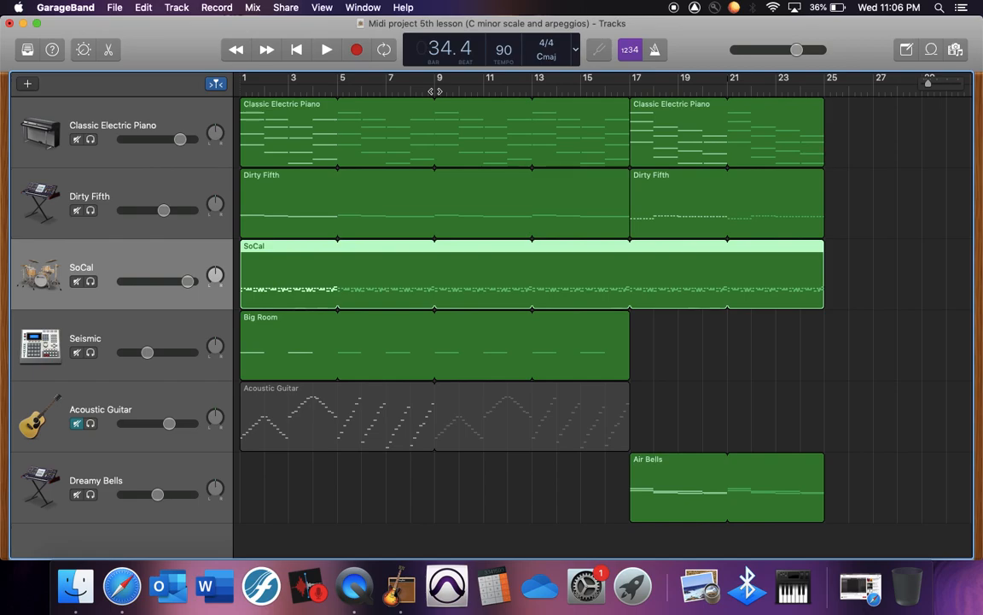
pyautogui.click(435, 90)
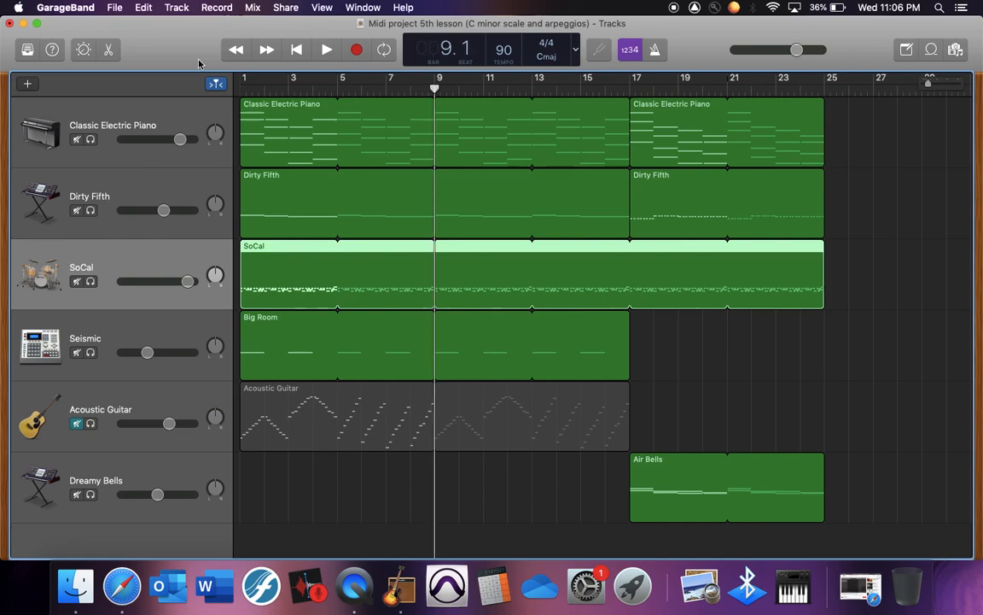
pyautogui.click(143, 9)
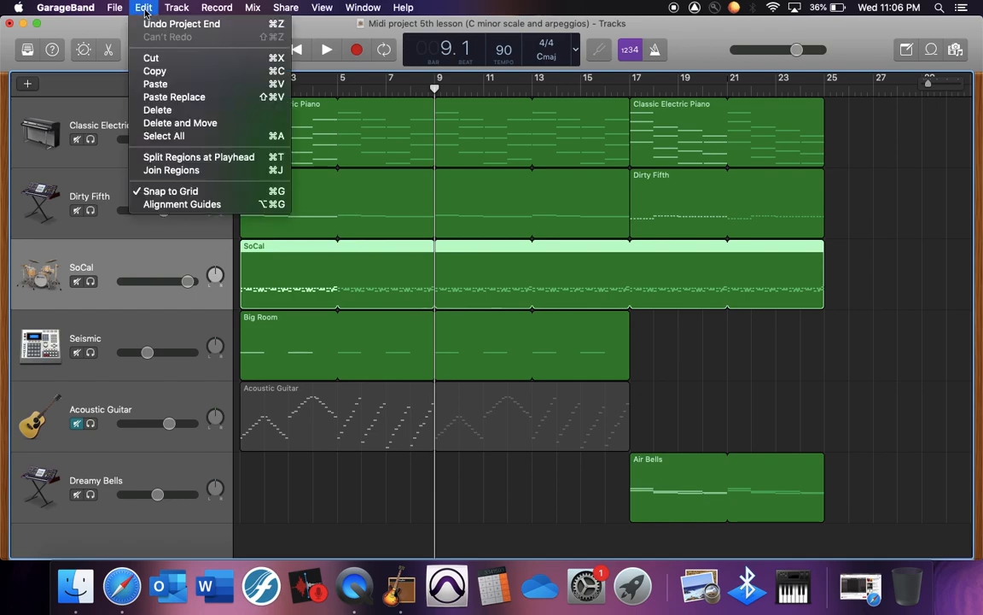
pyautogui.click(163, 135)
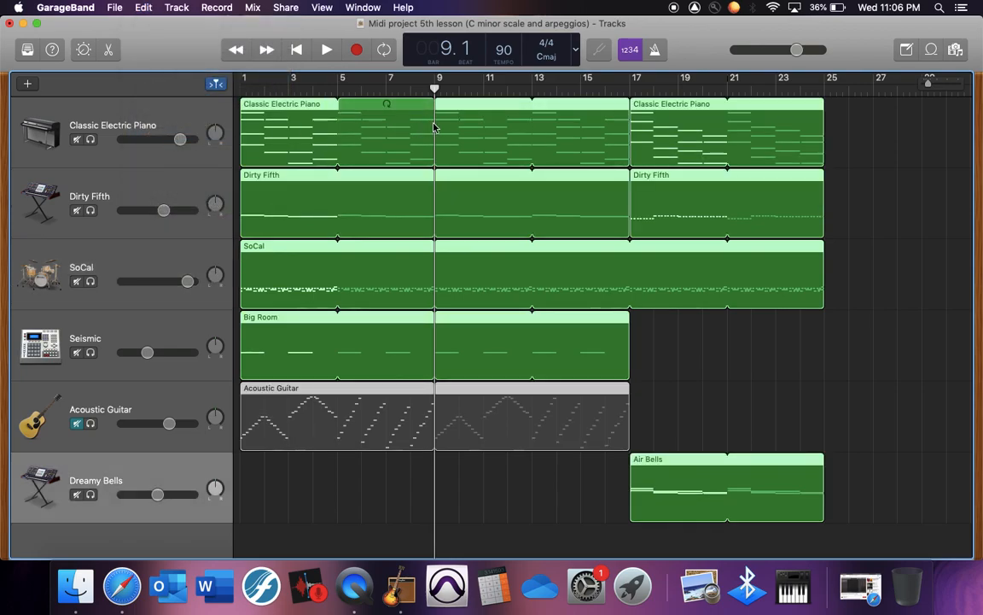
pyautogui.rightClick(434, 128)
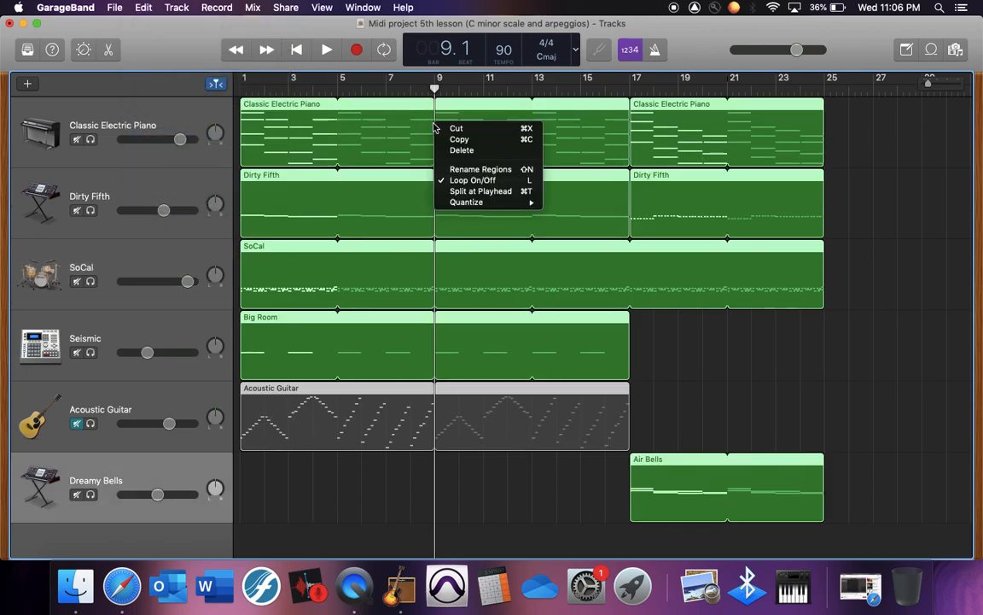
pyautogui.click(461, 192)
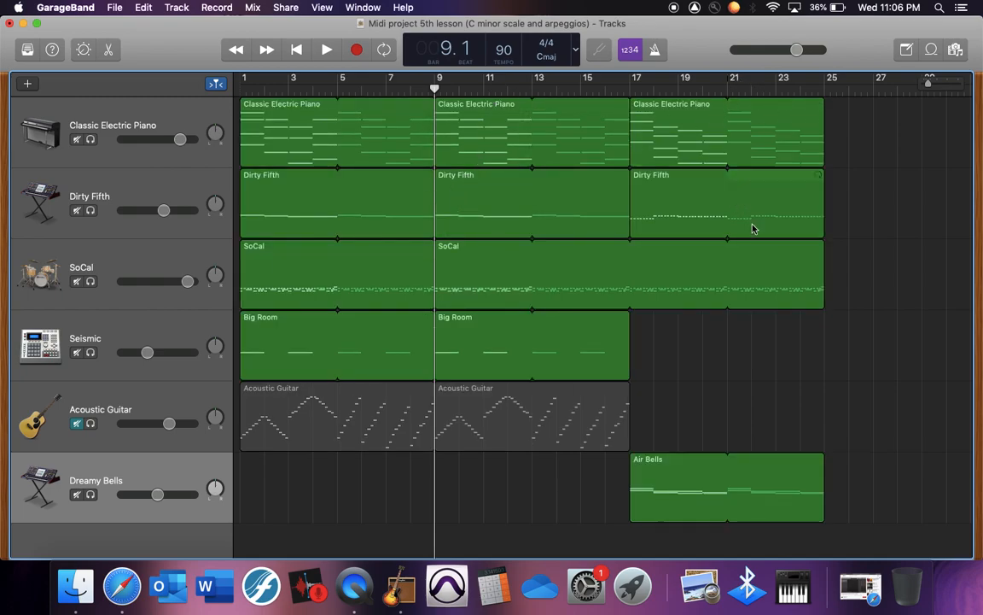
# Copy the first Classic Electric Piano region and paste it on the same track at bar 25.
pyautogui.hscroll(2, 768, 350)
pyautogui.hscroll(2, 771, 352)
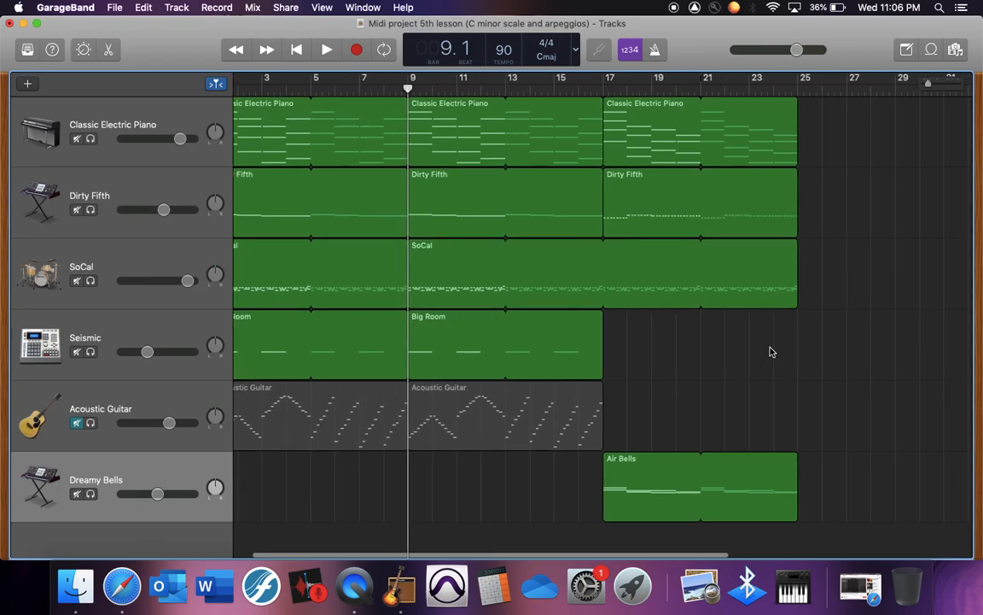
pyautogui.hscroll(-3, 771, 352)
pyautogui.hscroll(2, 771, 351)
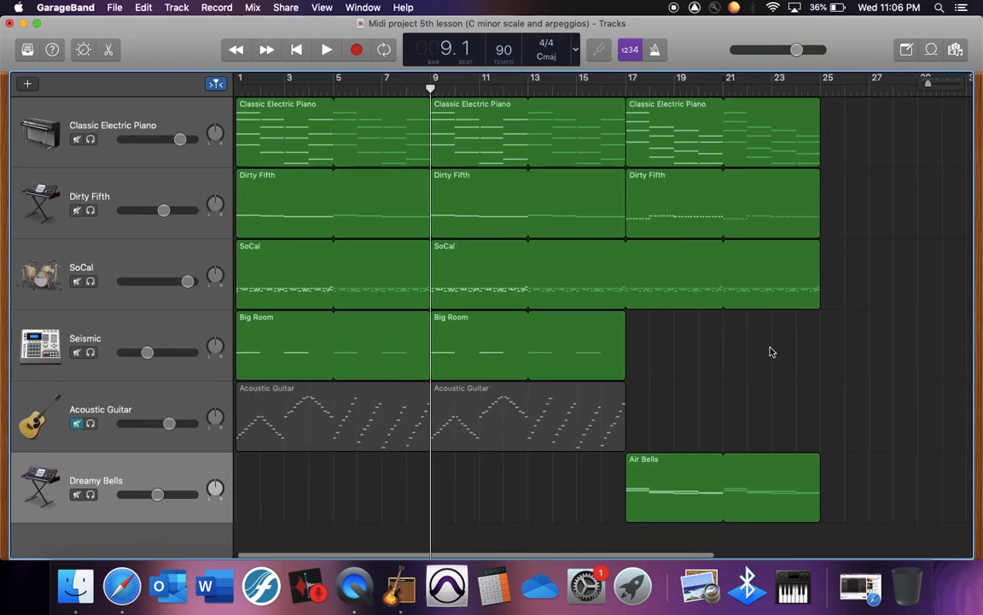
pyautogui.click(263, 126)
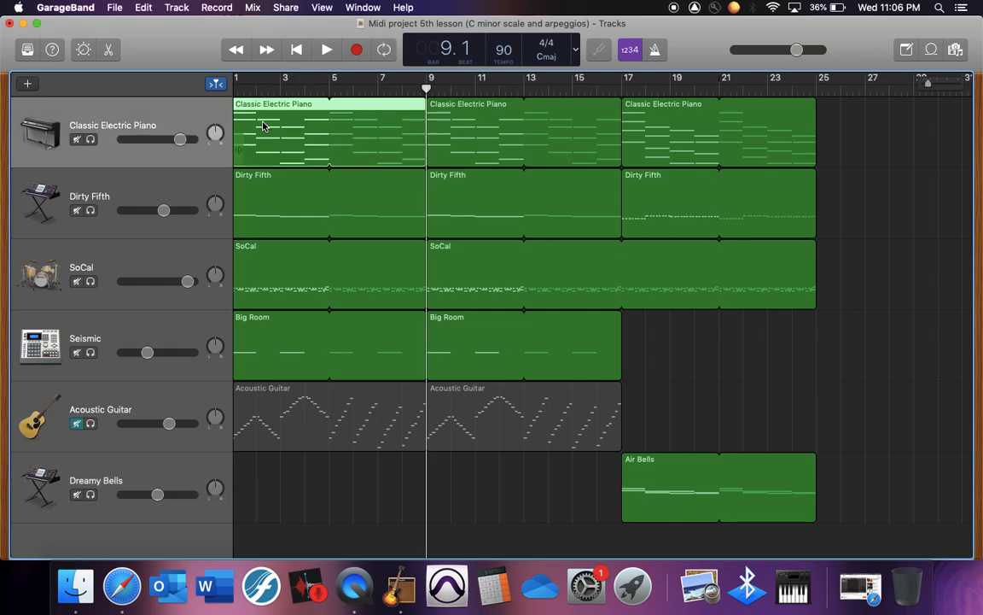
pyautogui.rightClick(262, 125)
pyautogui.click(282, 135)
pyautogui.click(817, 87)
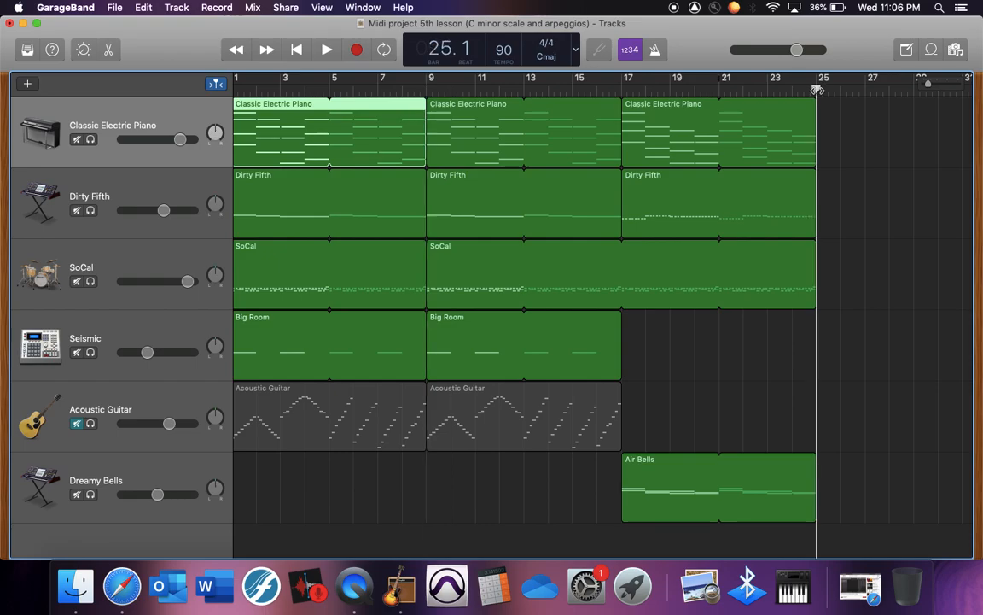
pyautogui.rightClick(825, 119)
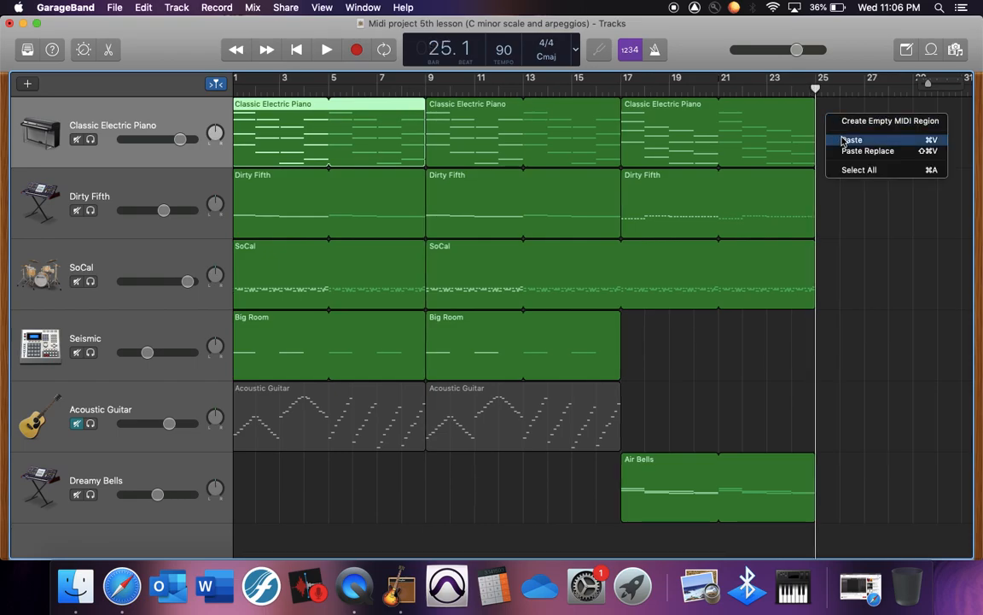
pyautogui.click(844, 140)
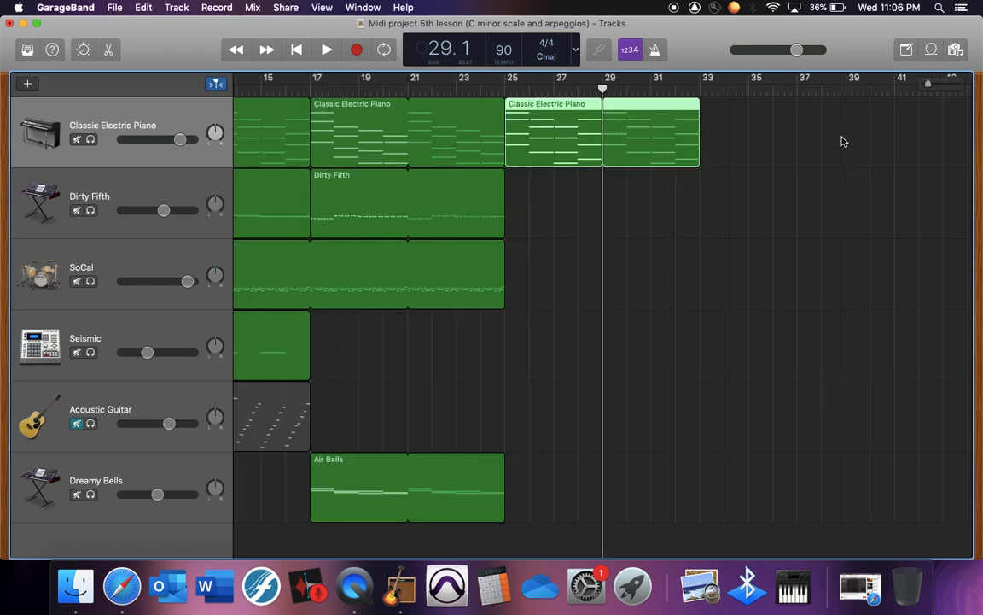
# Copy the first Dirty Fifth region and paste it on its own track at bar 25.
pyautogui.hscroll(-10, 842, 141)
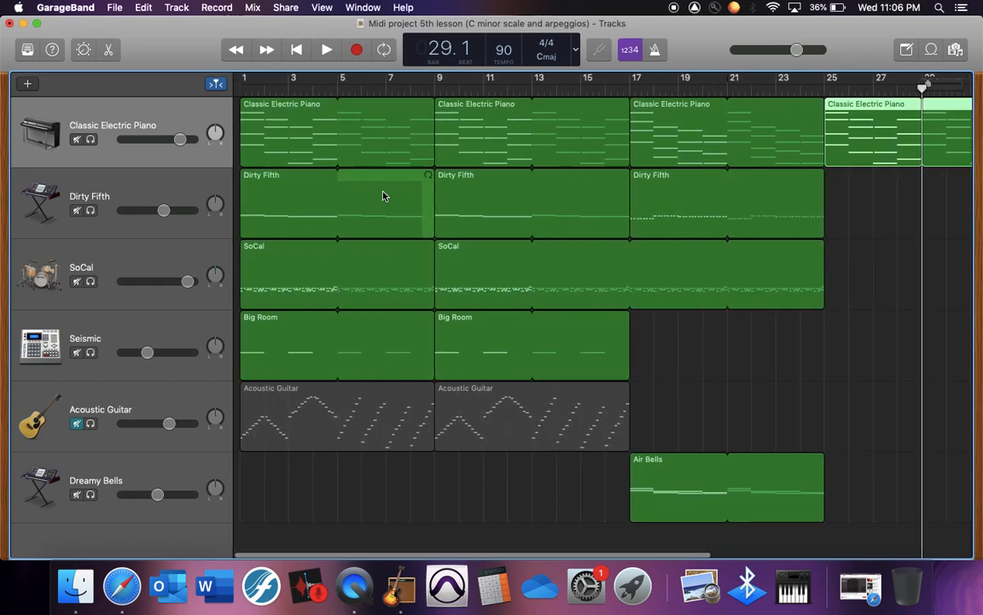
pyautogui.rightClick(384, 196)
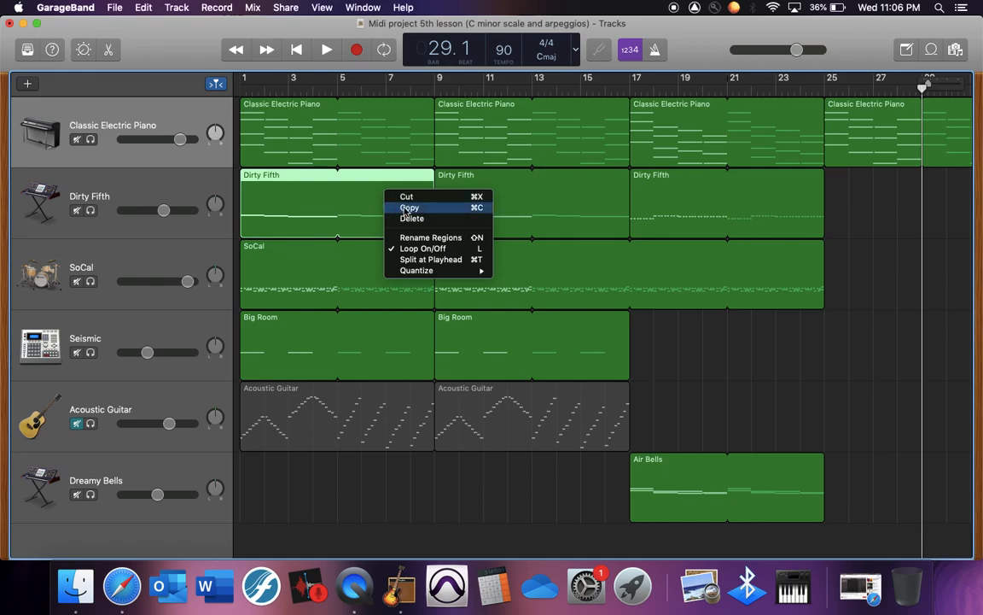
pyautogui.click(408, 207)
pyautogui.click(824, 88)
pyautogui.rightClick(833, 193)
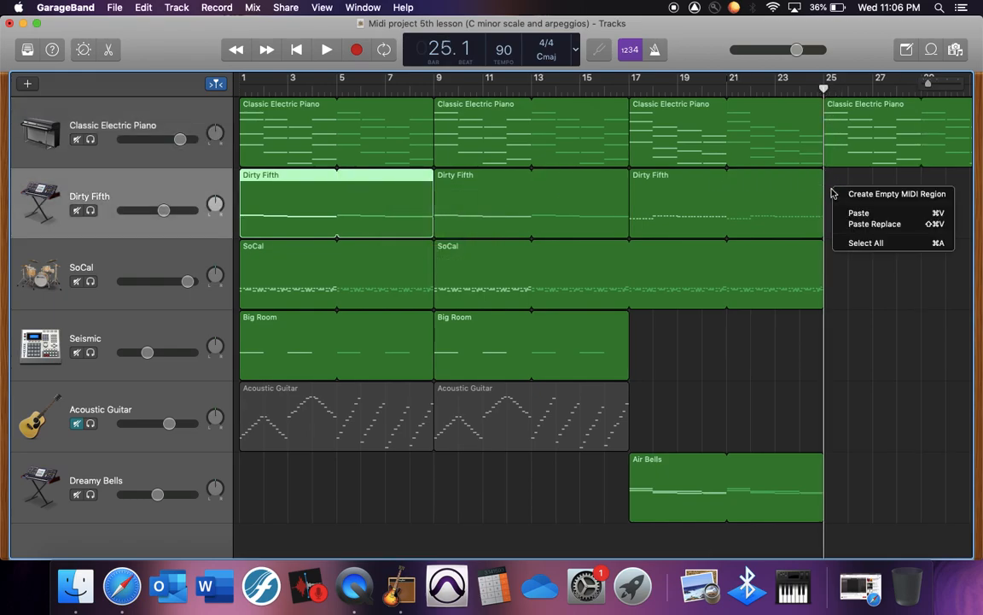
pyautogui.click(855, 214)
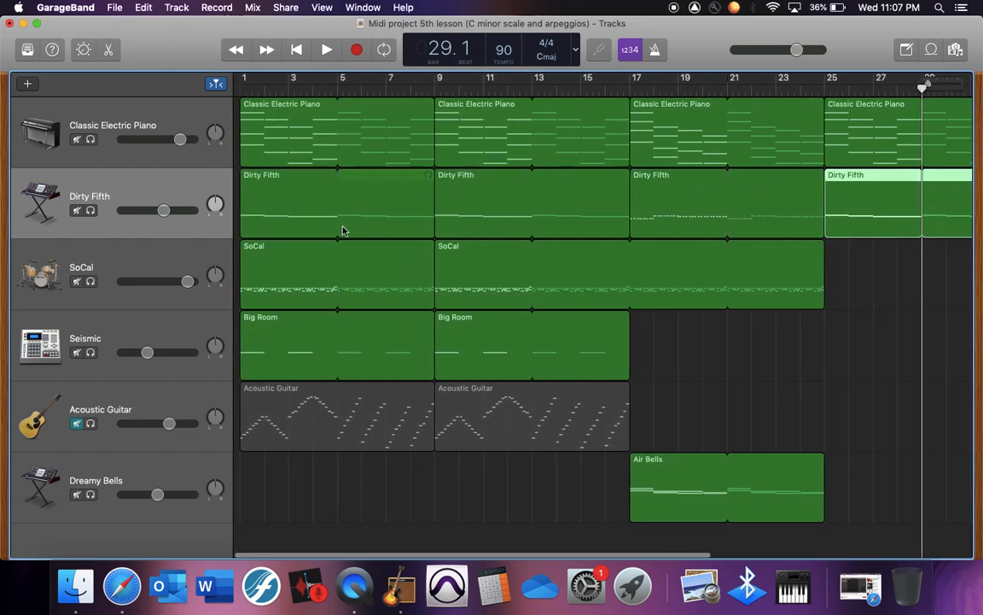
# Copy the first SoCal drum region and paste it on its own track at bar 25.
pyautogui.click(309, 264)
pyautogui.rightClick(309, 265)
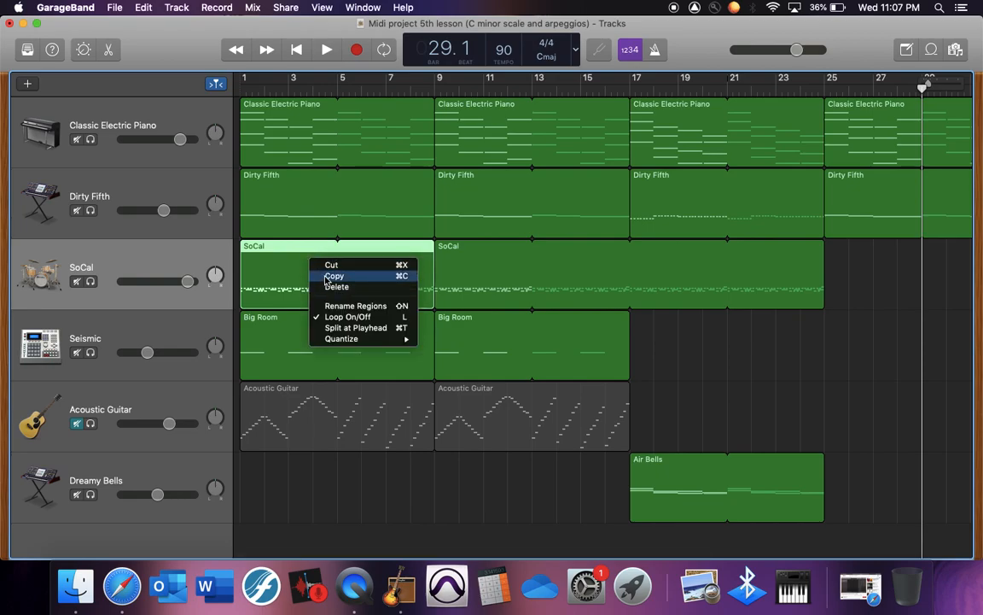
pyautogui.click(332, 276)
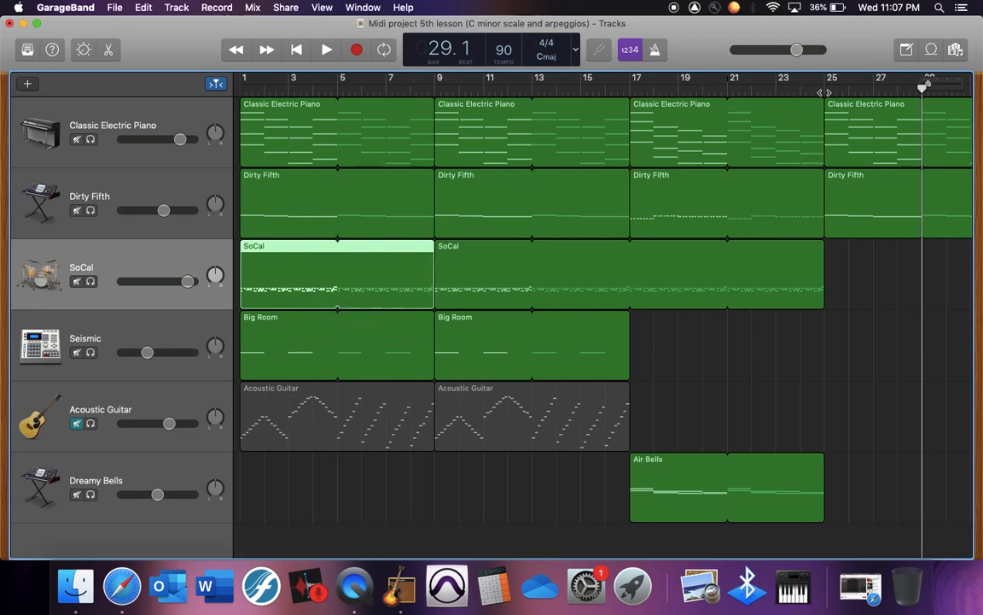
pyautogui.moveTo(924, 88); pyautogui.dragTo(824, 88)
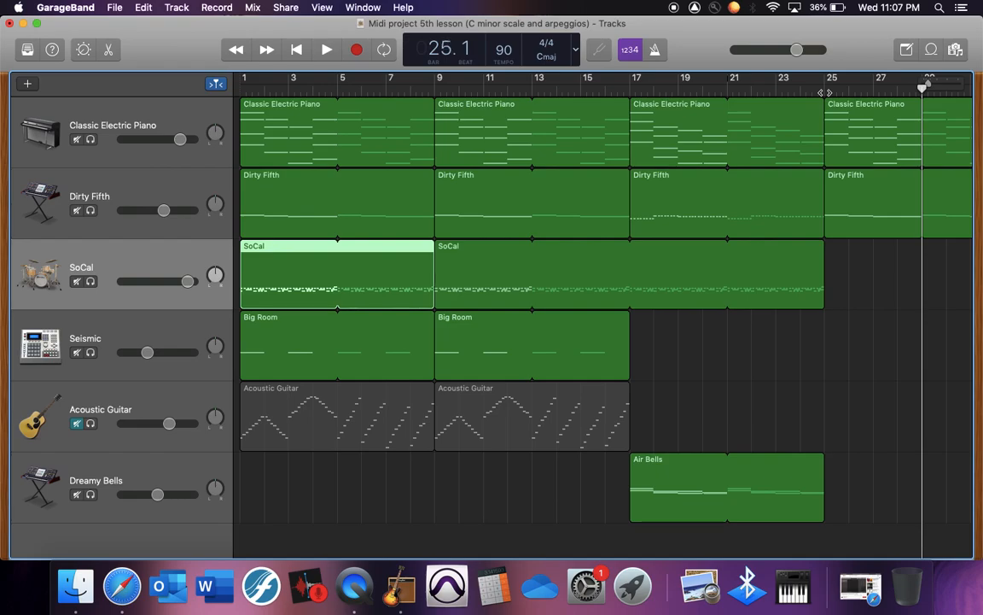
pyautogui.rightClick(838, 268)
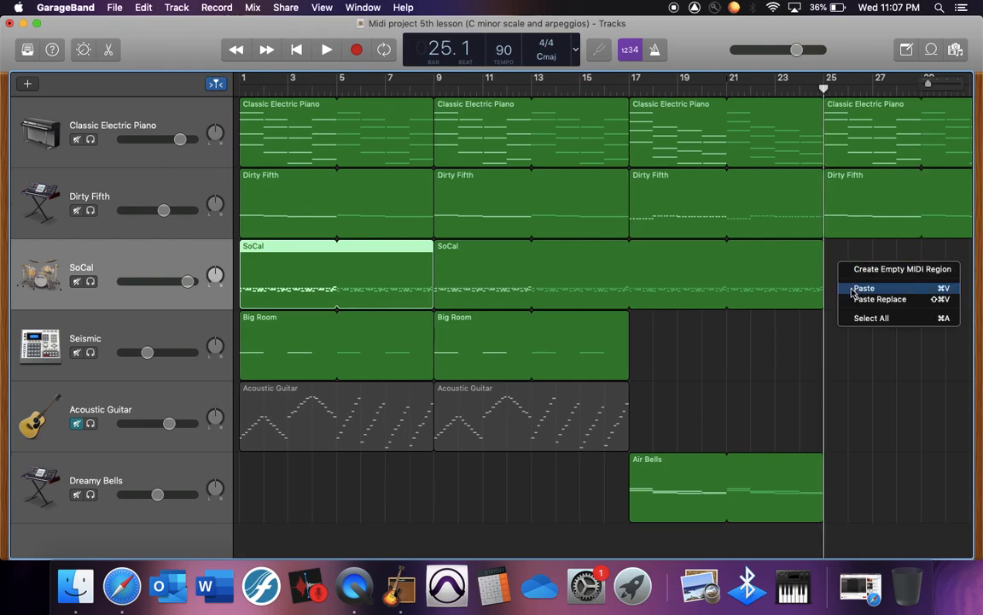
pyautogui.click(851, 289)
# Copy the first Big Room region and paste it on the Seismic track at bar 25.
pyautogui.hscroll(-10, 851, 293)
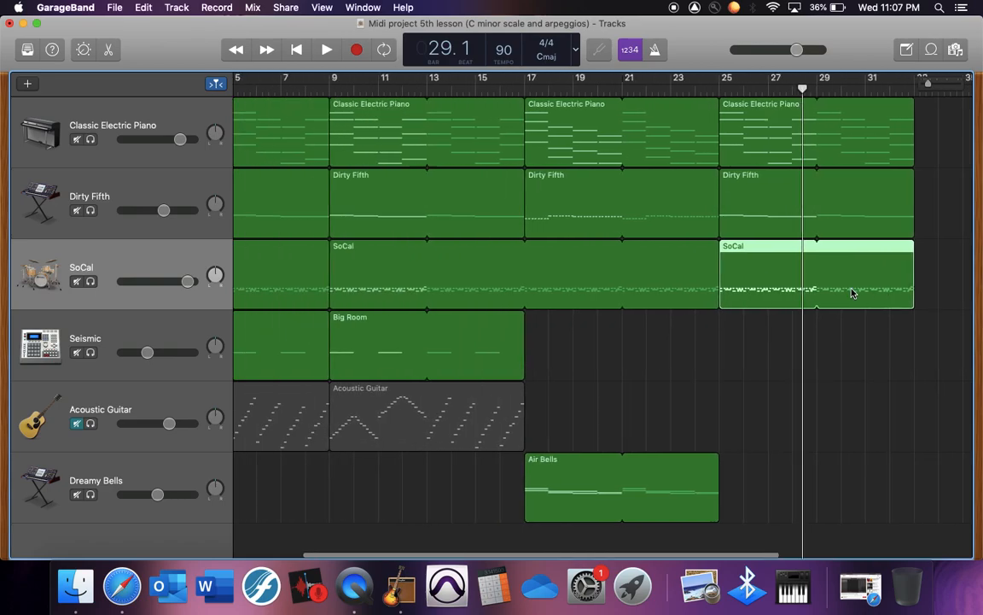
pyautogui.scroll(1, 851, 287)
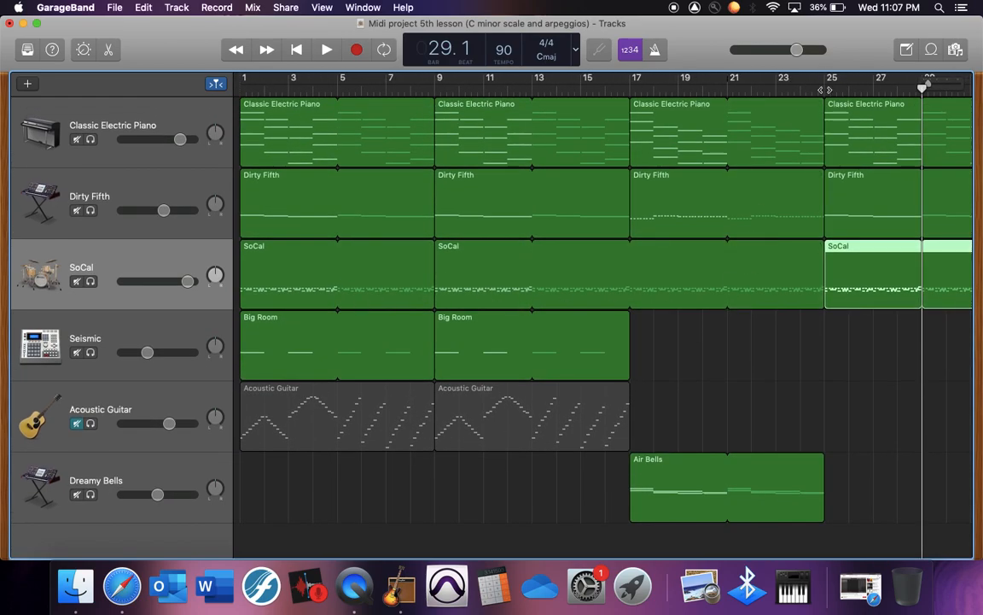
pyautogui.rightClick(294, 339)
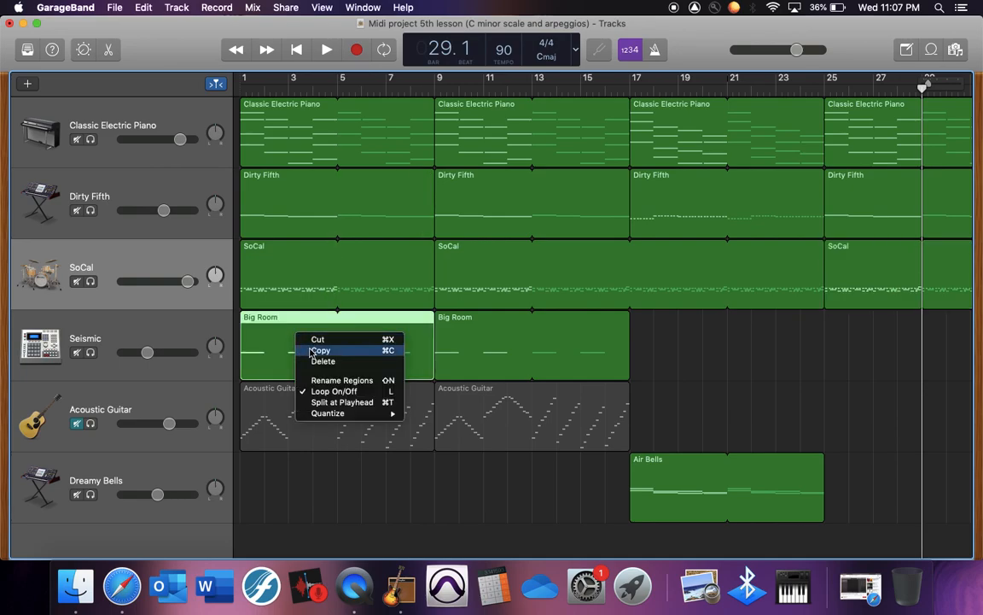
pyautogui.click(315, 349)
pyautogui.click(825, 85)
pyautogui.rightClick(839, 352)
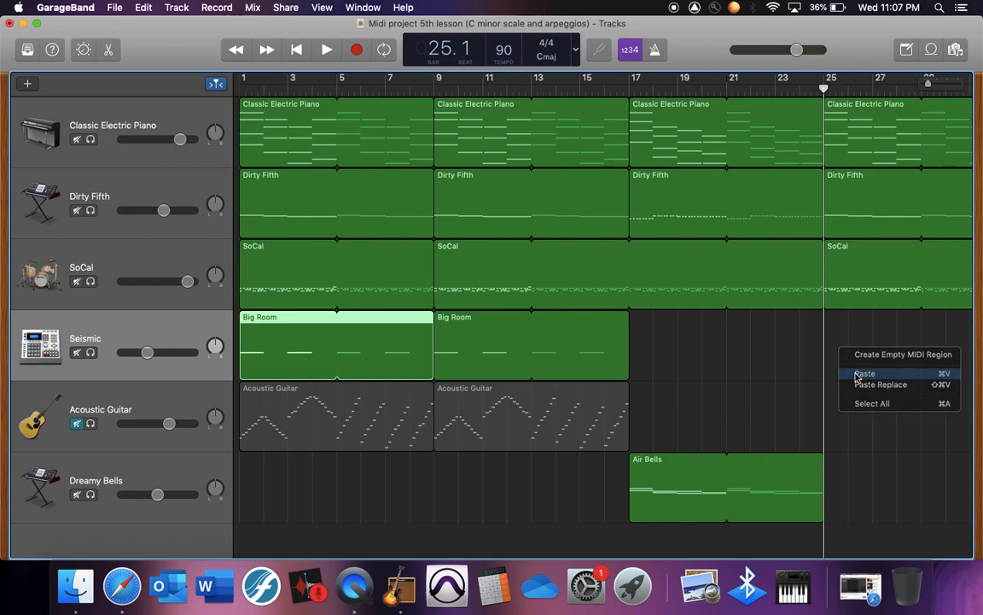
pyautogui.click(862, 374)
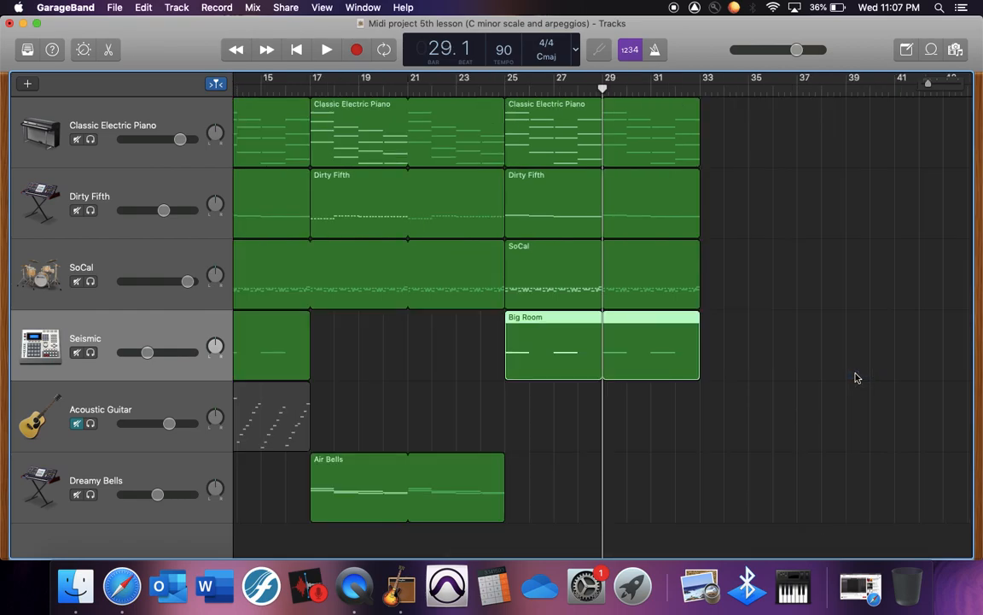
# Deselect the pasted Big Room region and unmute the Acoustic Guitar track.
pyautogui.hscroll(-10, 857, 378)
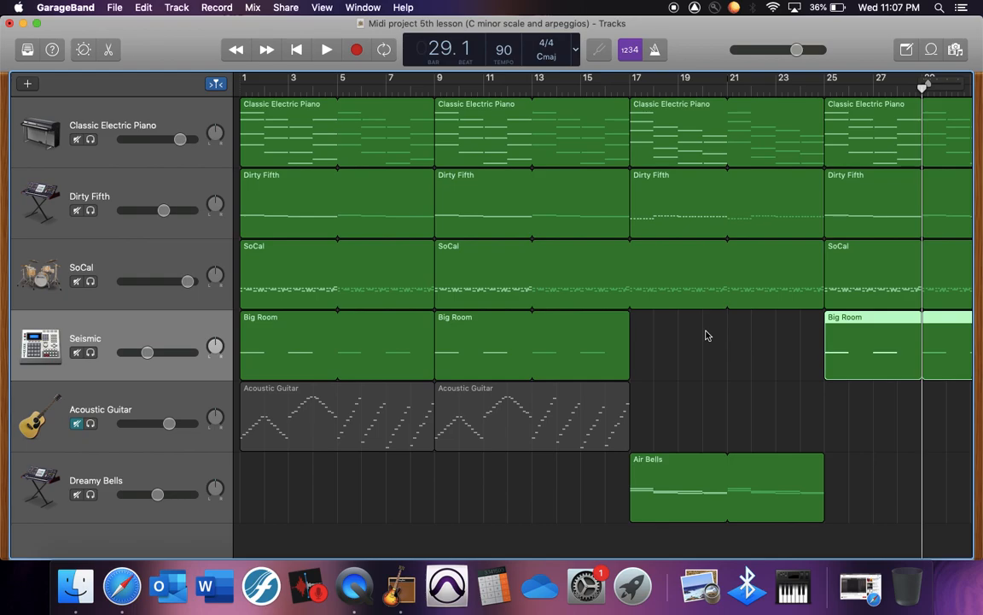
pyautogui.hscroll(3, 706, 335)
pyautogui.hscroll(-3, 706, 336)
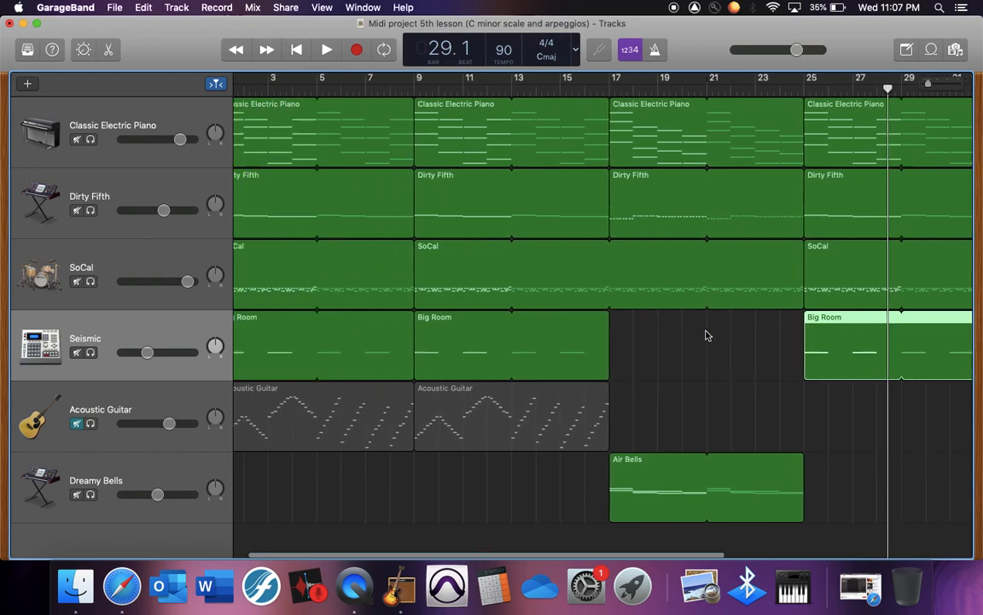
pyautogui.click(649, 408)
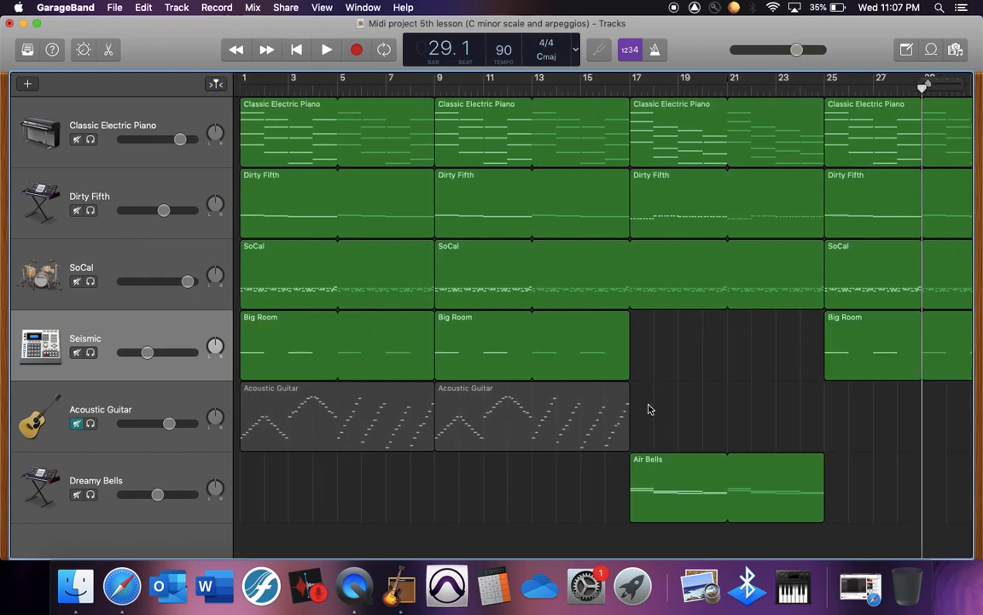
pyautogui.click(75, 424)
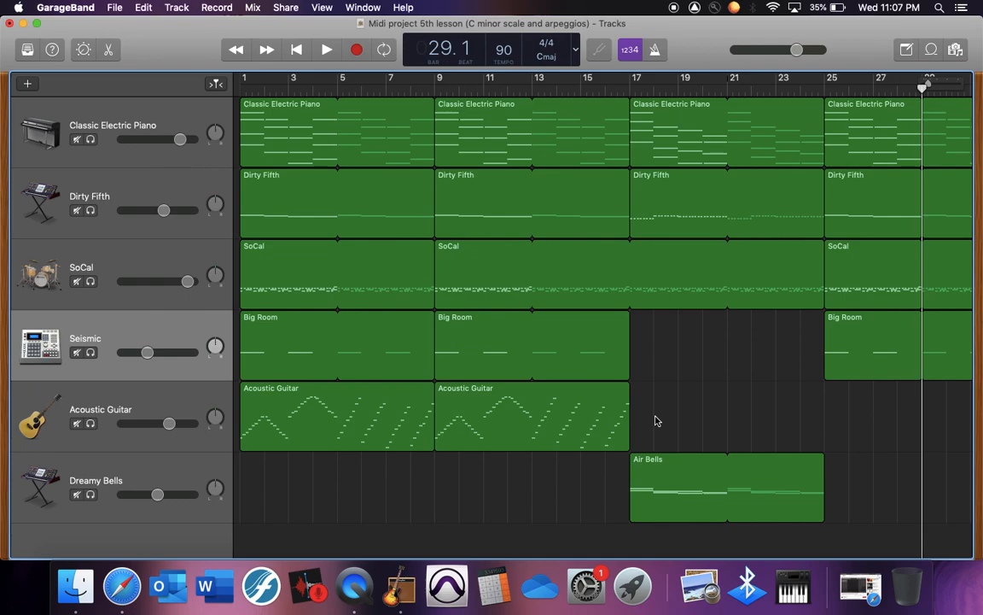
# Delete both Acoustic Guitar regions from the arrangement.
pyautogui.moveTo(656, 420); pyautogui.dragTo(237, 411)
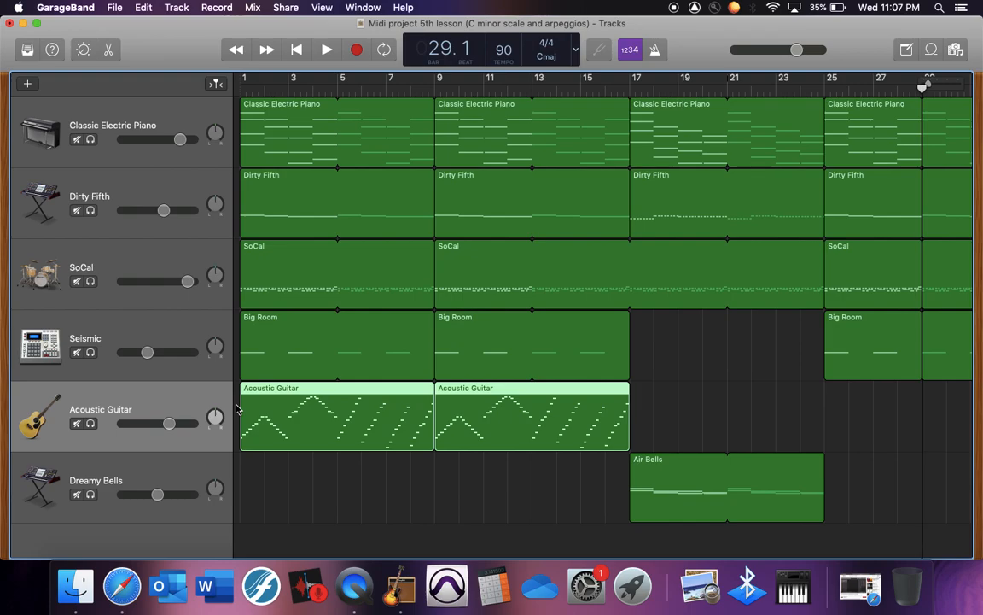
pyautogui.press('Delete')
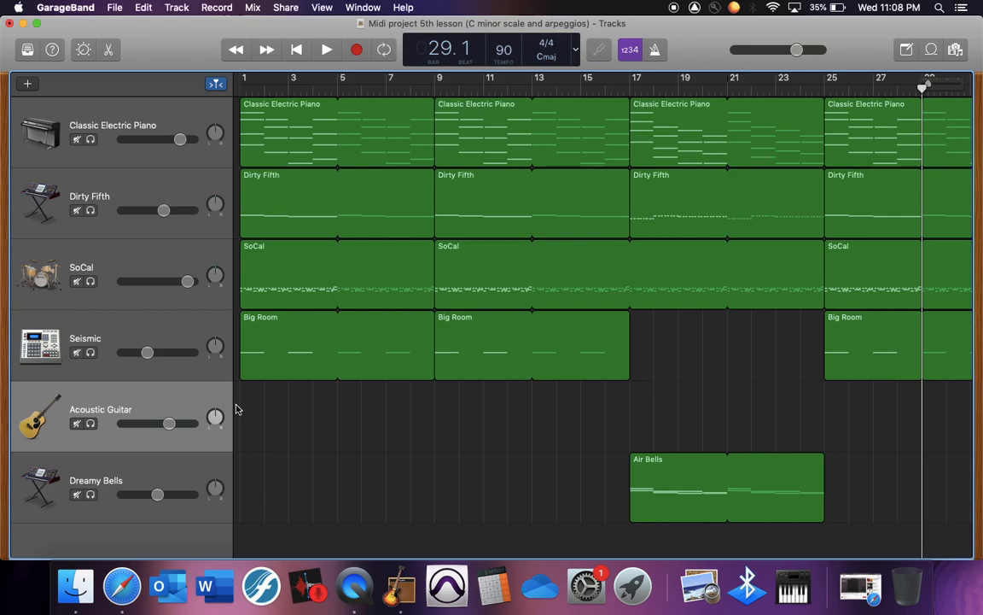
# Place the playhead at bar 33 and show the Classic Electric Piano track there in the piano roll editor.
pyautogui.hscroll(3, 629, 311)
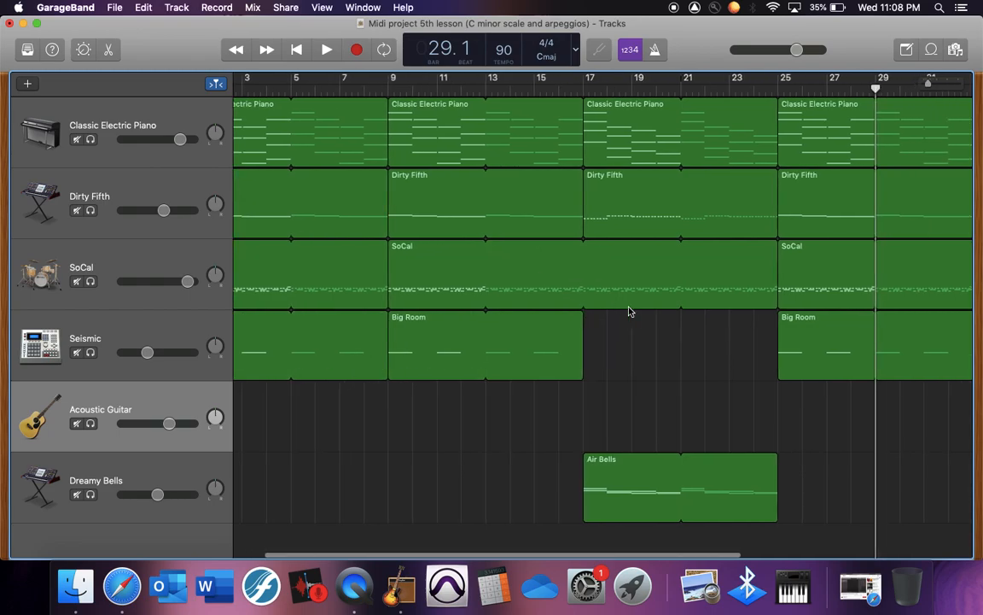
pyautogui.hscroll(8, 629, 311)
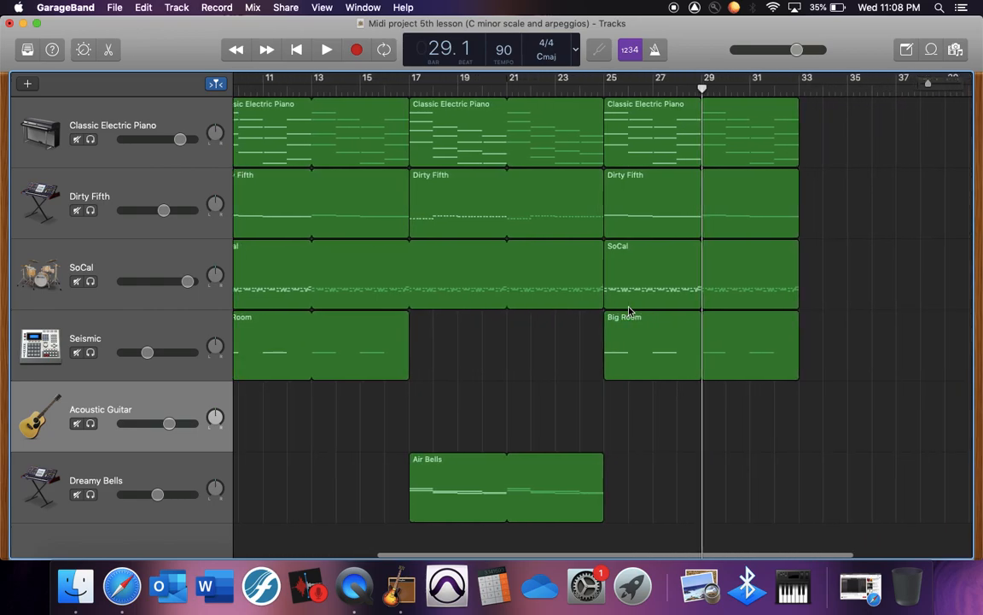
pyautogui.hscroll(1, 629, 312)
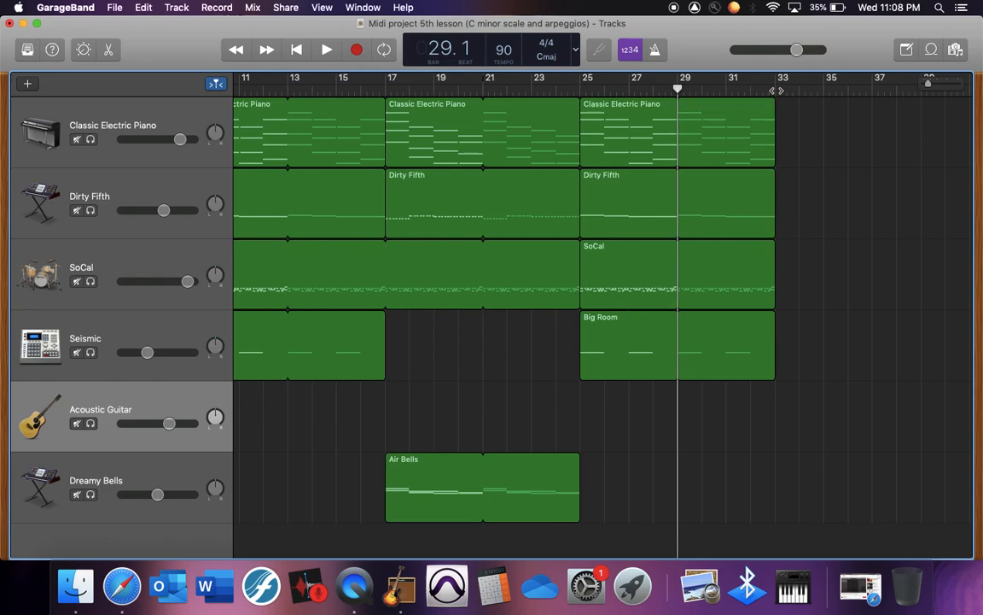
pyautogui.click(775, 91)
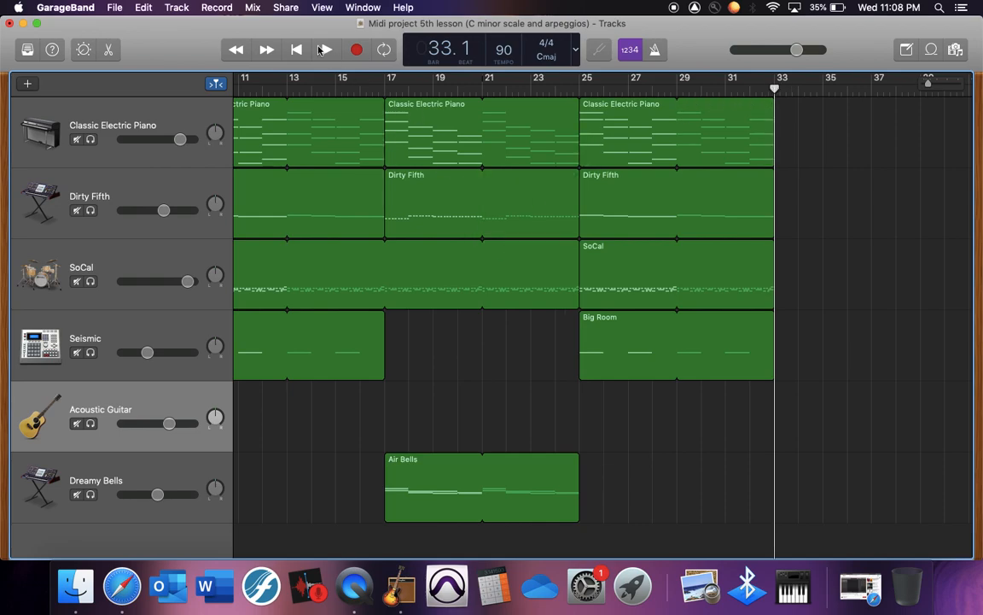
pyautogui.click(322, 10)
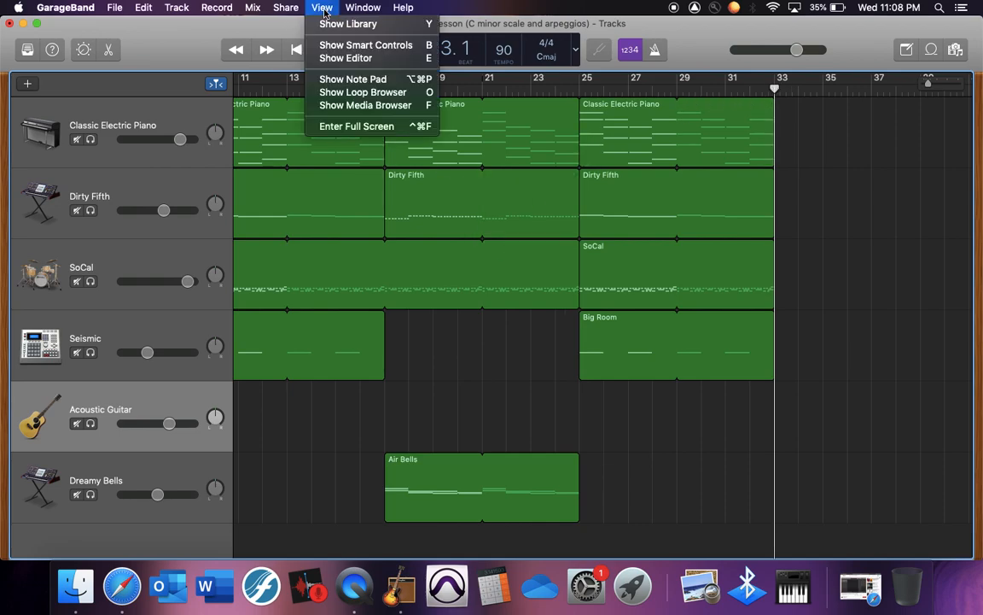
pyautogui.click(338, 58)
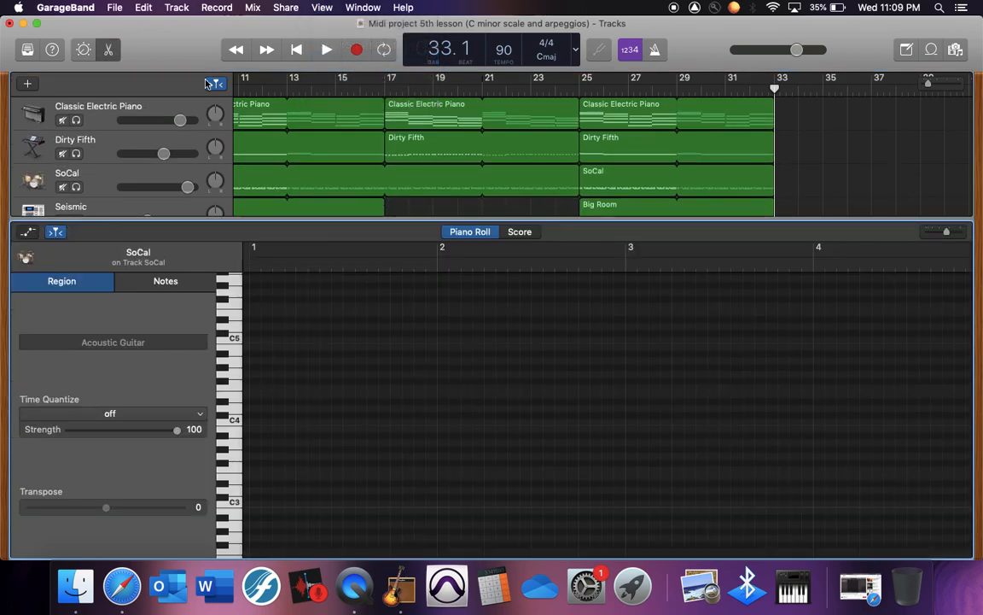
pyautogui.click(162, 111)
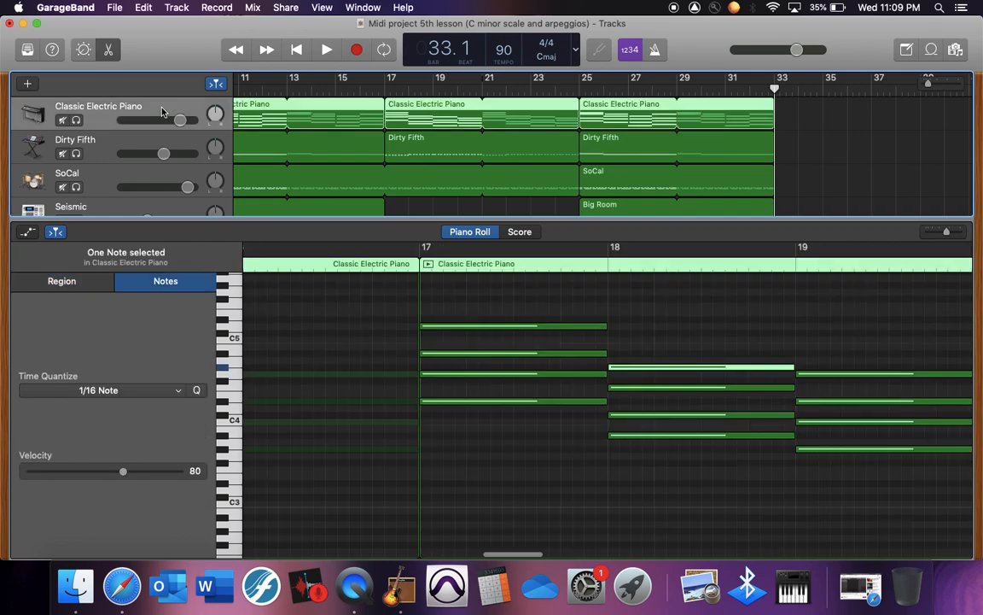
pyautogui.click(775, 91)
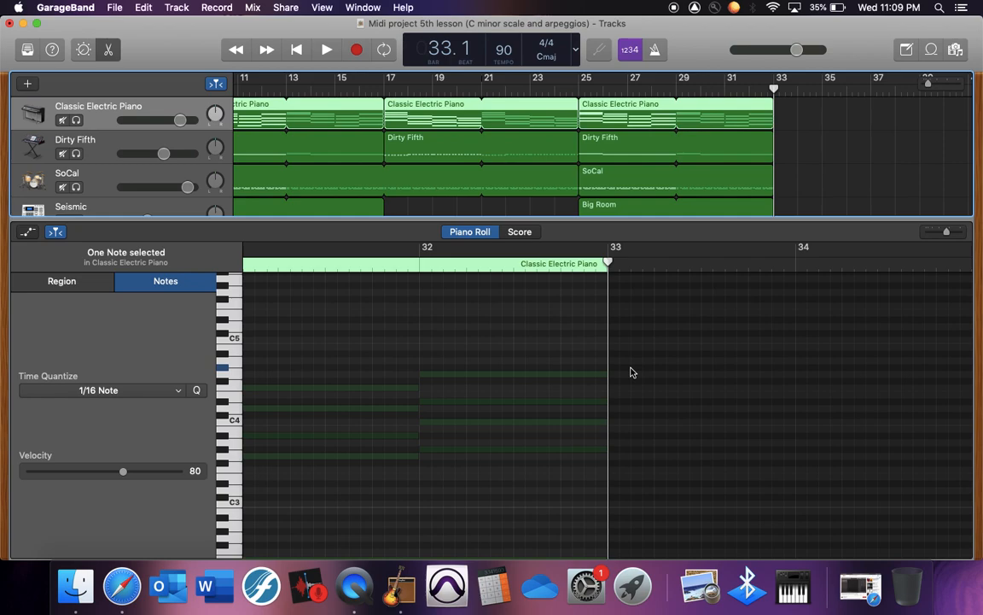
# Draw a one-bar chord of C4, E♭4, G4, B♭4 and D5 at bar 33 on the Classic Electric Piano track.
pyautogui.click(237, 420)
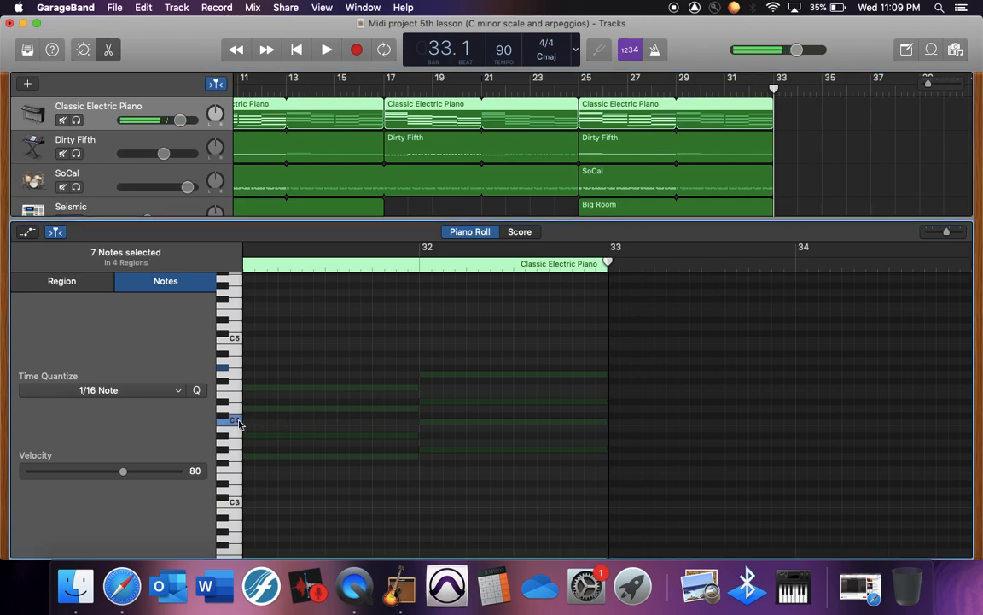
pyautogui.keyDown('super'); pyautogui.click(614, 423); pyautogui.keyUp('super')
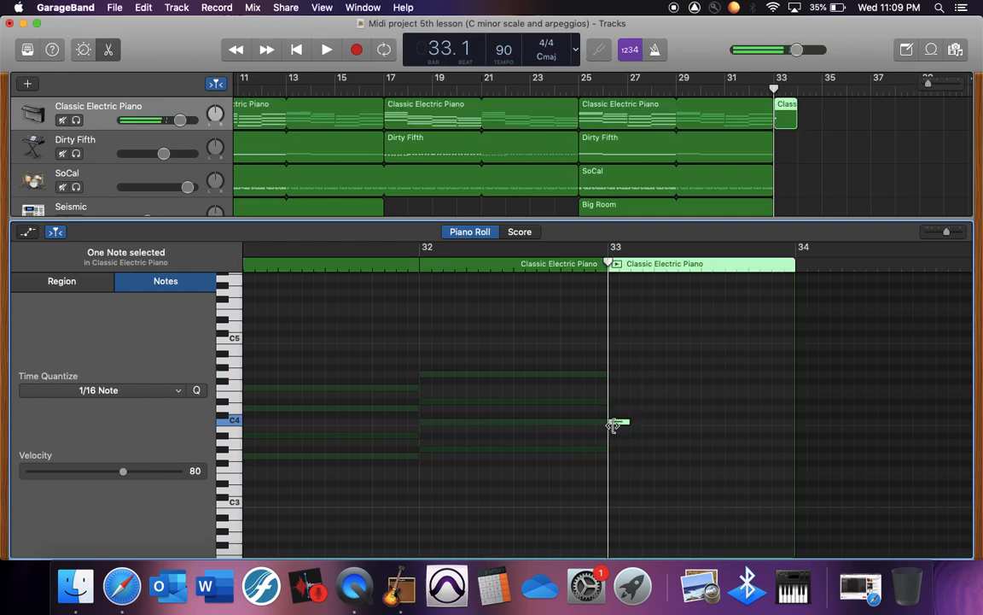
pyautogui.moveTo(626, 422); pyautogui.dragTo(792, 424)
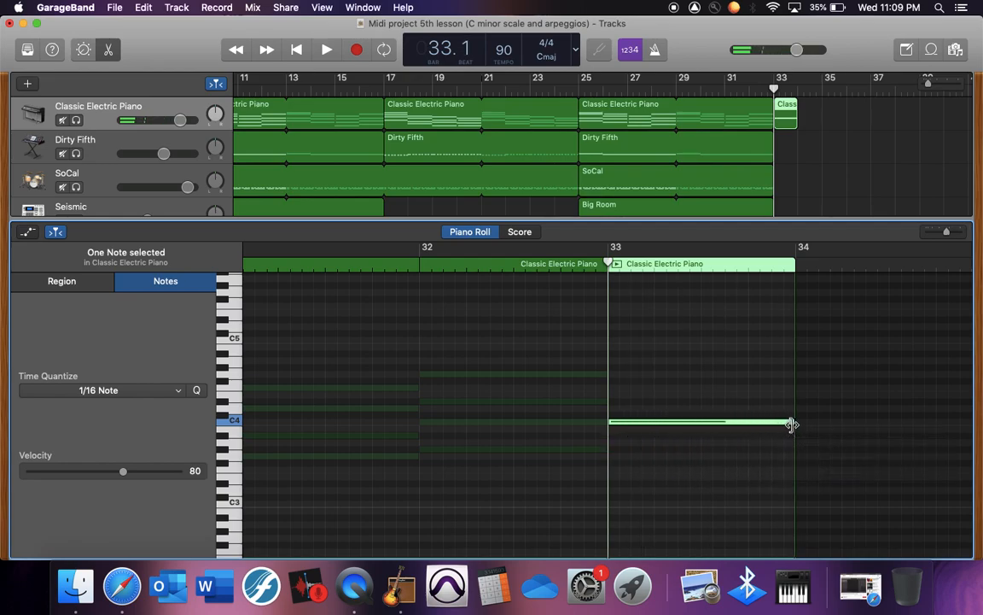
pyautogui.keyDown('super'); pyautogui.click(612, 401); pyautogui.keyUp('super')
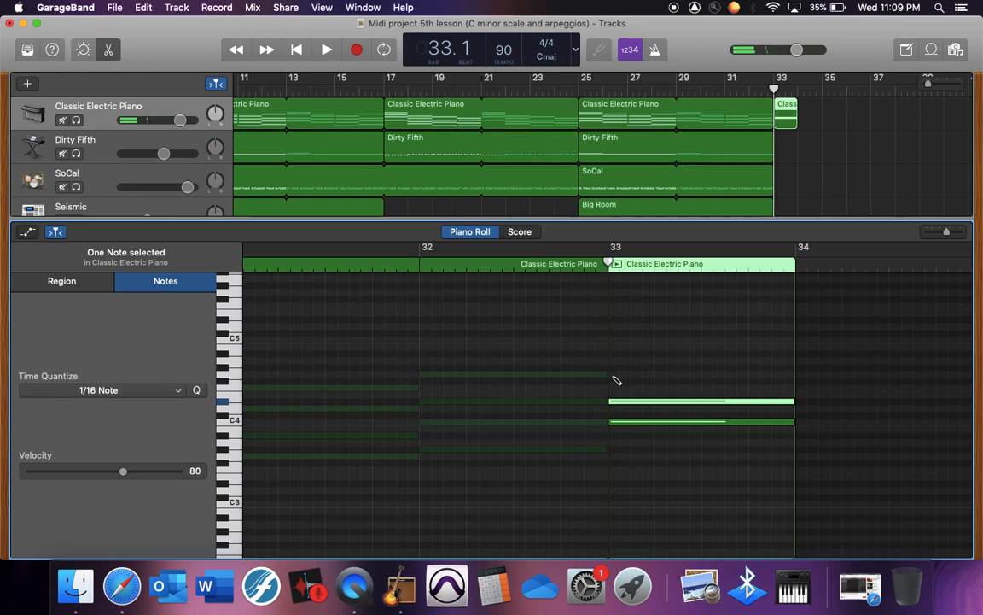
pyautogui.keyDown('super'); pyautogui.click(612, 375); pyautogui.keyUp('super')
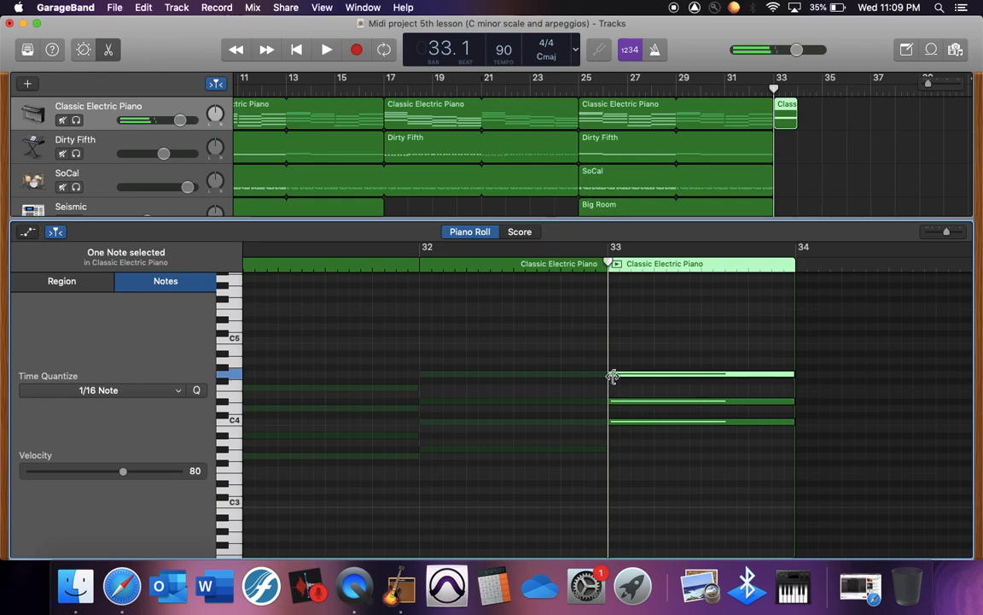
pyautogui.keyDown('super'); pyautogui.click(612, 354); pyautogui.keyUp('super')
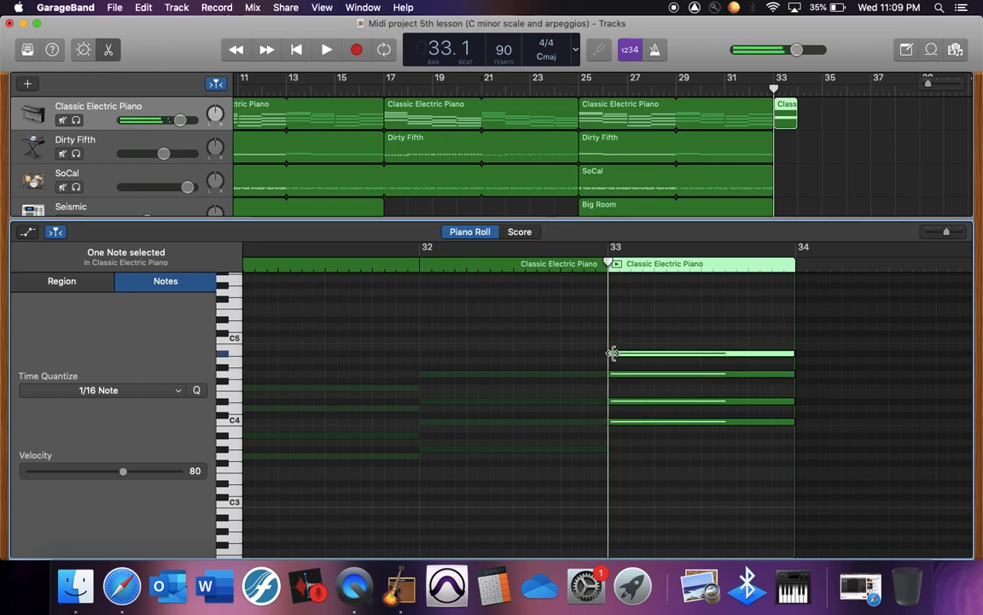
pyautogui.keyDown('super'); pyautogui.click(612, 327); pyautogui.keyUp('super')
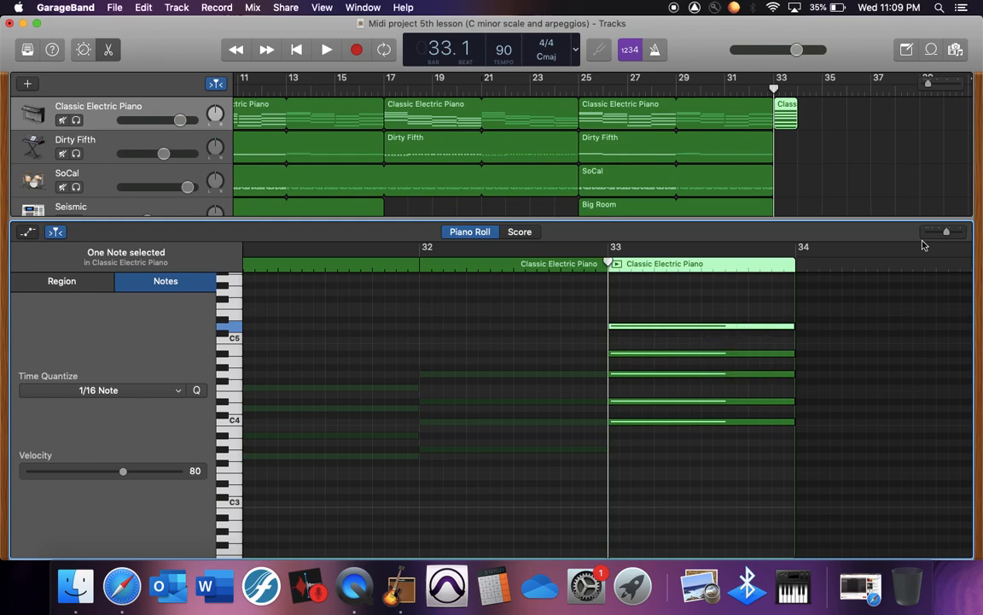
# Draw one-bar C1 and C2 notes at bar 33 on the Dirty Fifth track.
pyautogui.click(157, 147)
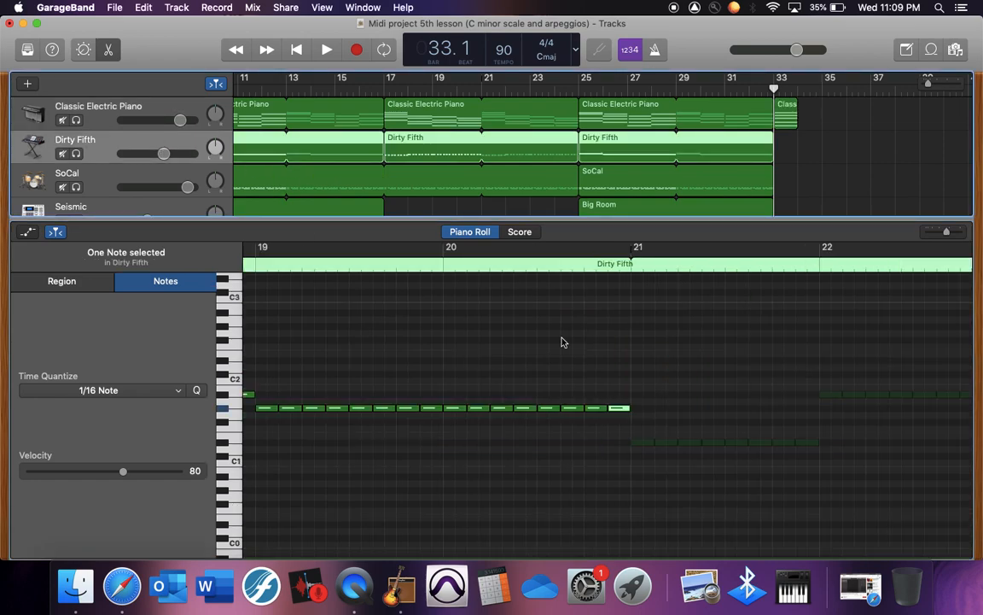
pyautogui.click(774, 94)
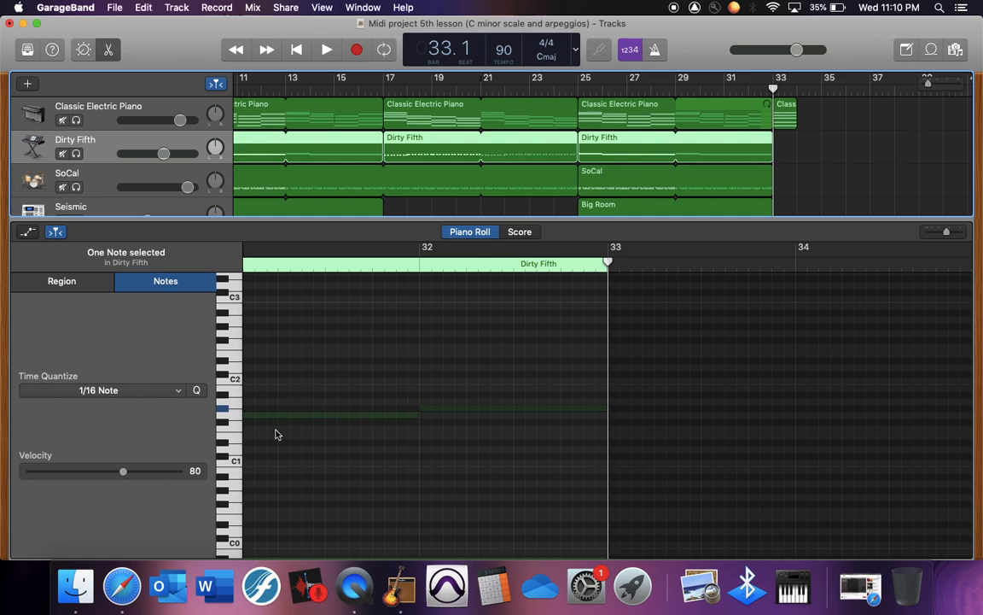
pyautogui.click(237, 464)
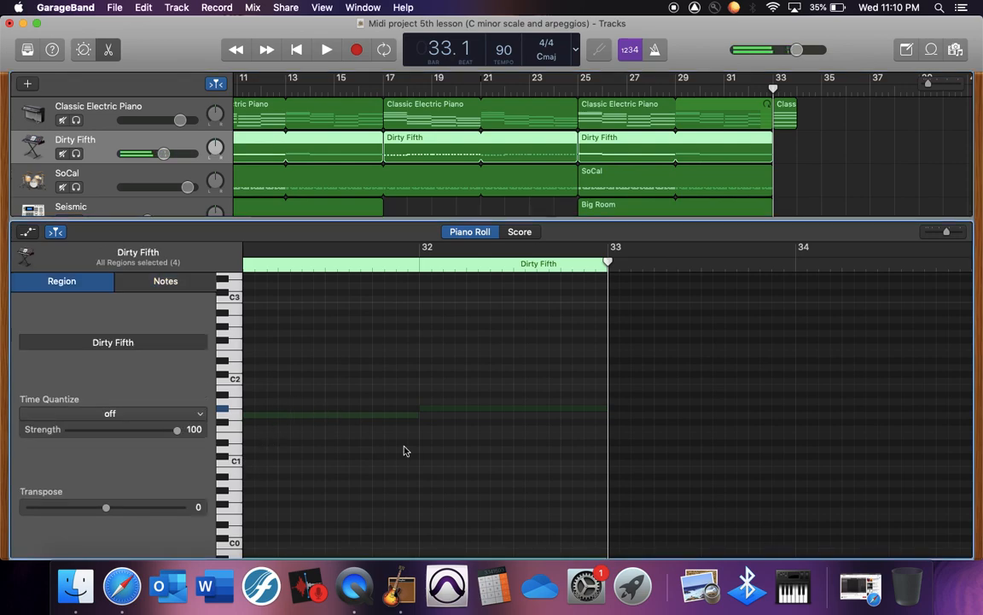
pyautogui.keyDown('super'); pyautogui.click(613, 463); pyautogui.keyUp('super')
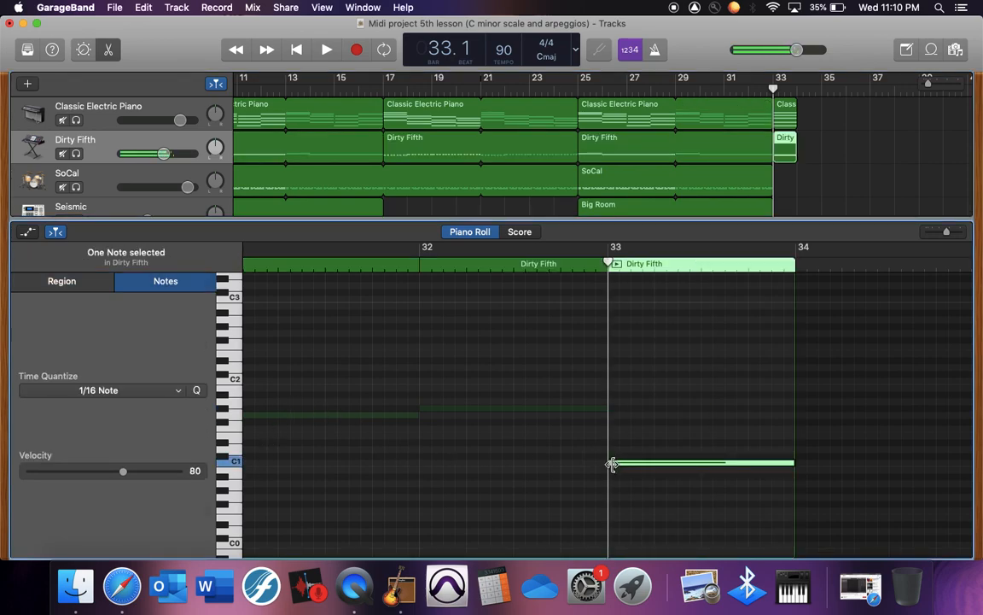
pyautogui.click(231, 378)
pyautogui.keyDown('super'); pyautogui.click(612, 381); pyautogui.keyUp('super')
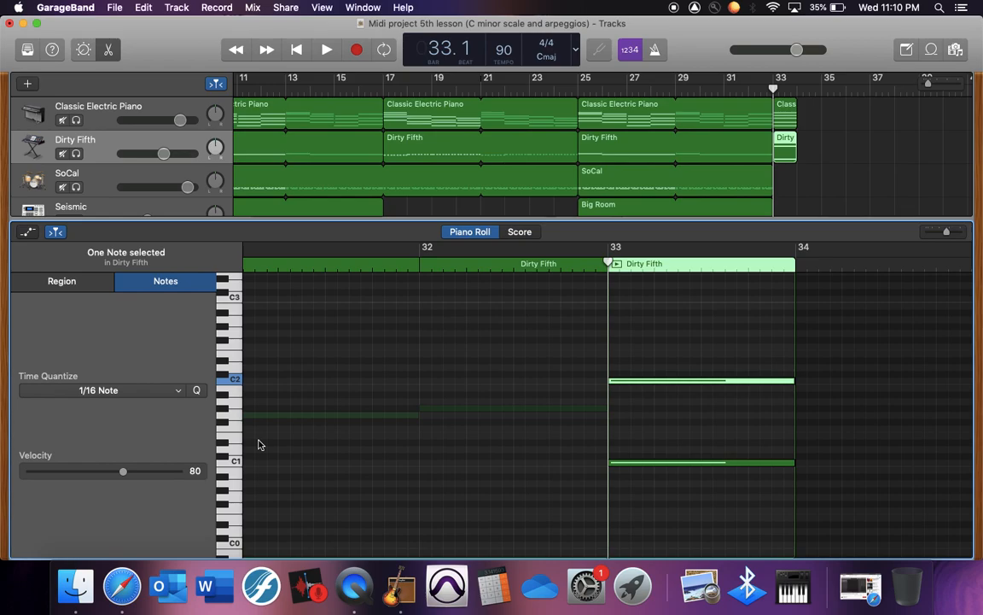
# Draw one-bar C♯2 and E2 drum notes at bar 33 on the SoCal track.
pyautogui.click(128, 177)
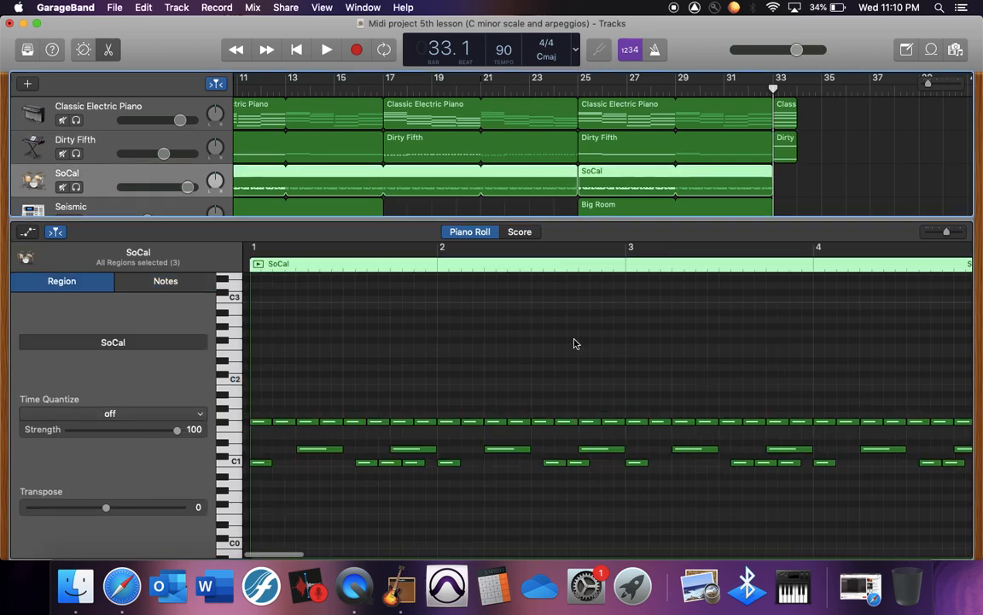
pyautogui.click(774, 89)
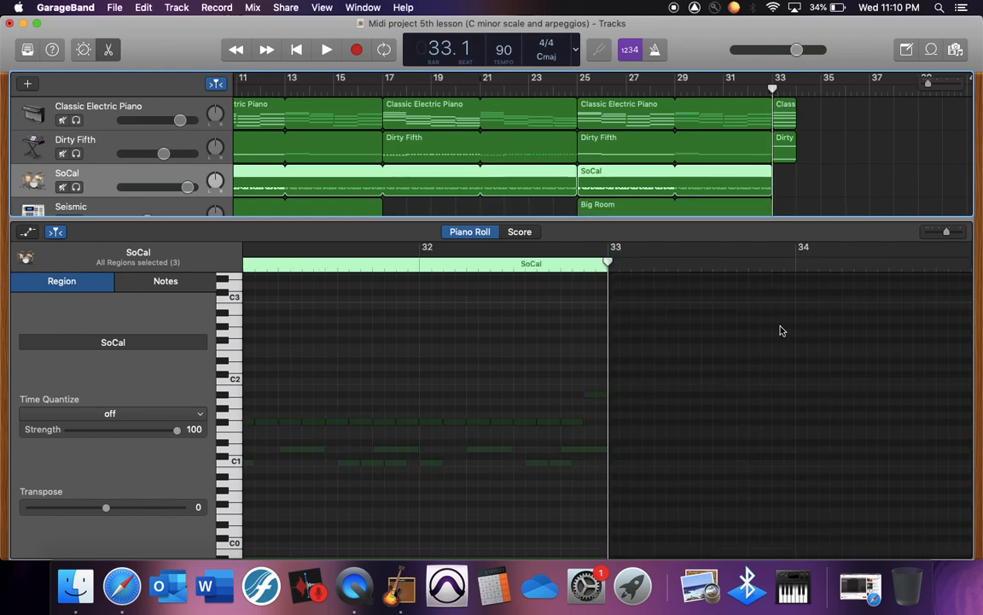
pyautogui.keyDown('super'); pyautogui.click(611, 377); pyautogui.keyUp('super')
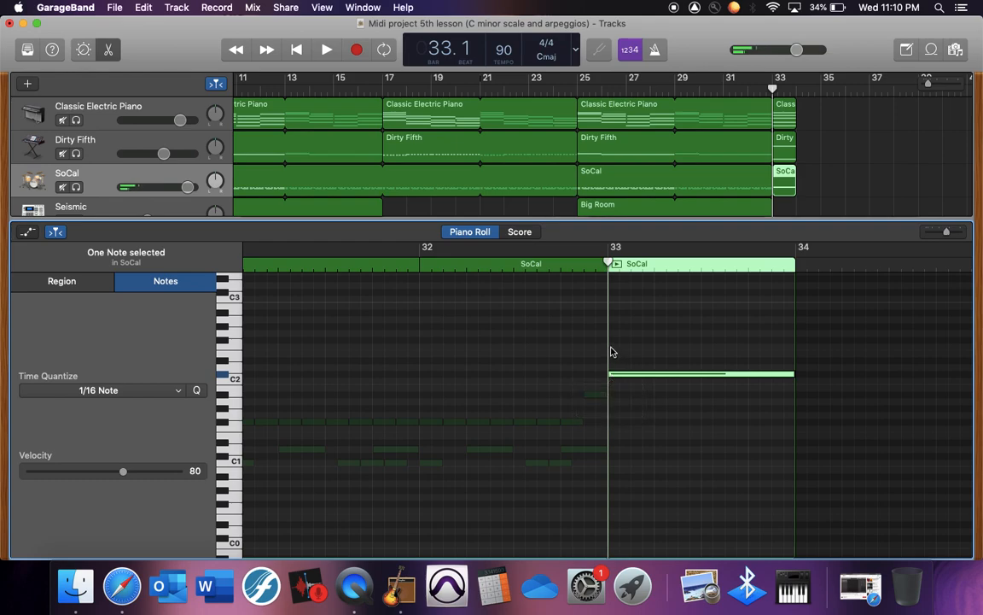
pyautogui.keyDown('super'); pyautogui.click(611, 346); pyautogui.keyUp('super')
pyautogui.moveTo(613, 346); pyautogui.dragTo(613, 353)
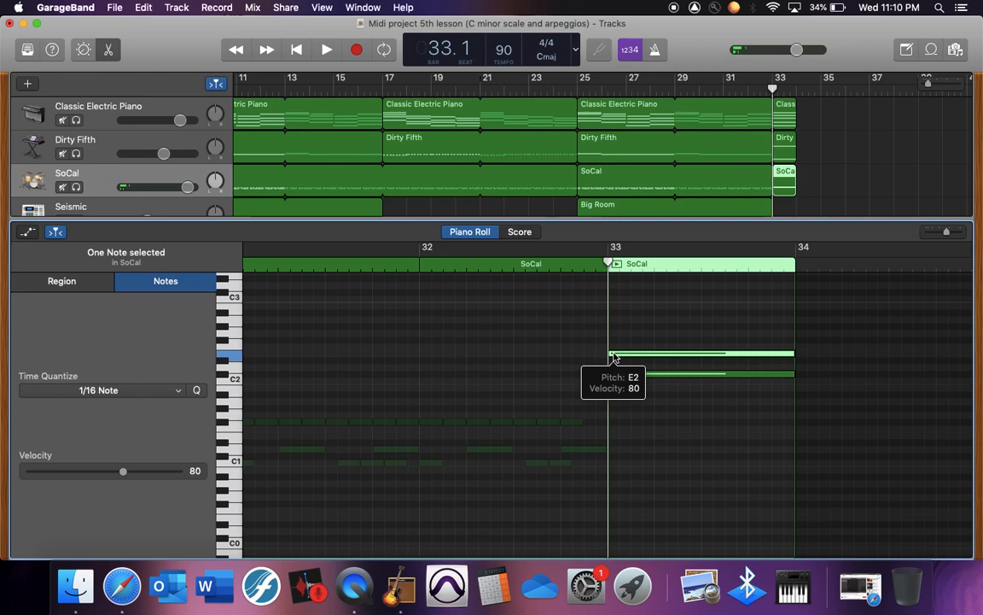
# Draw a one-bar B2 note at bar 33 on the Seismic track.
pyautogui.scroll(-3, 597, 175)
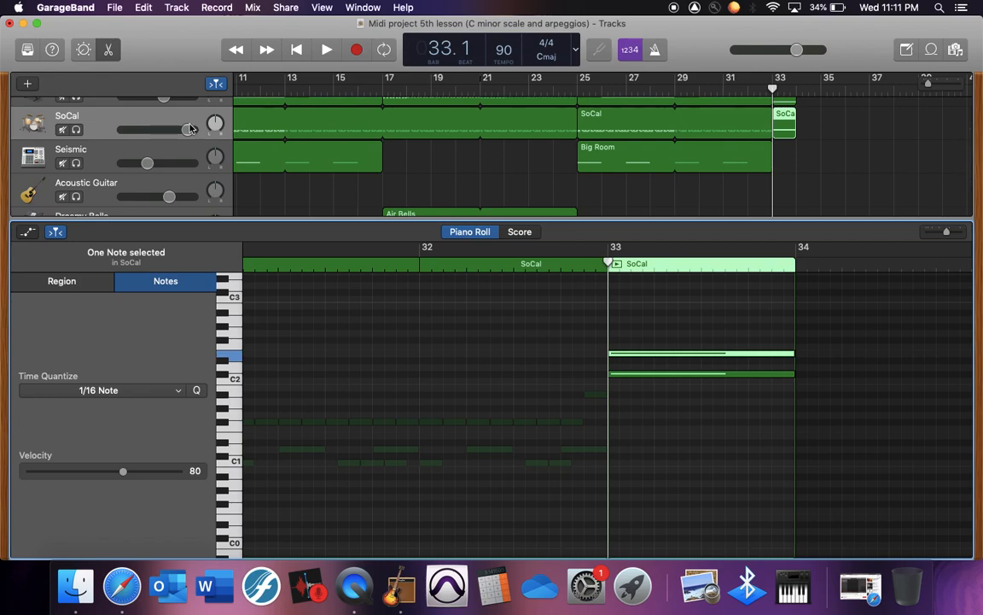
pyautogui.click(153, 157)
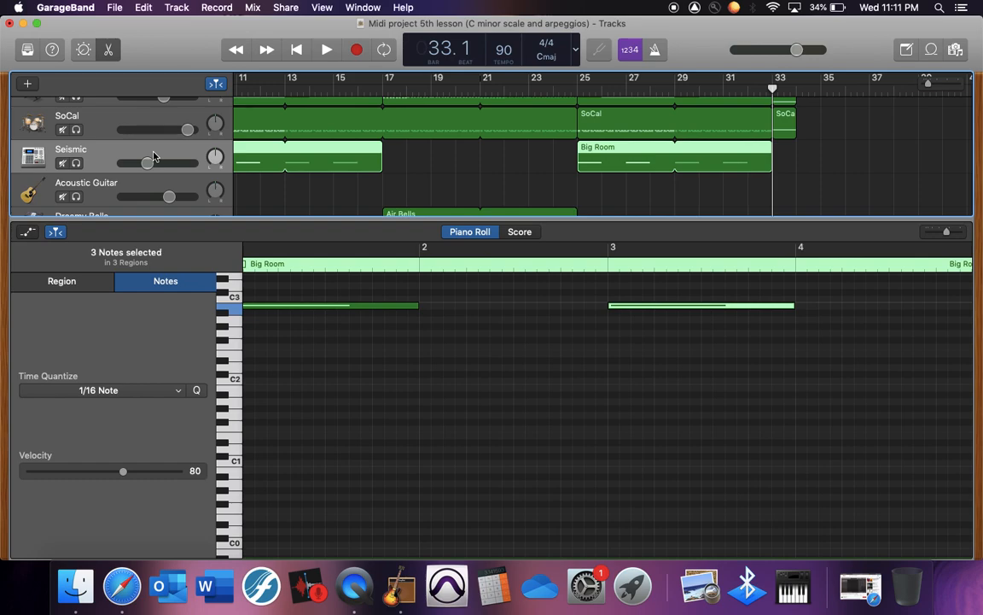
pyautogui.hscroll(5, 658, 446)
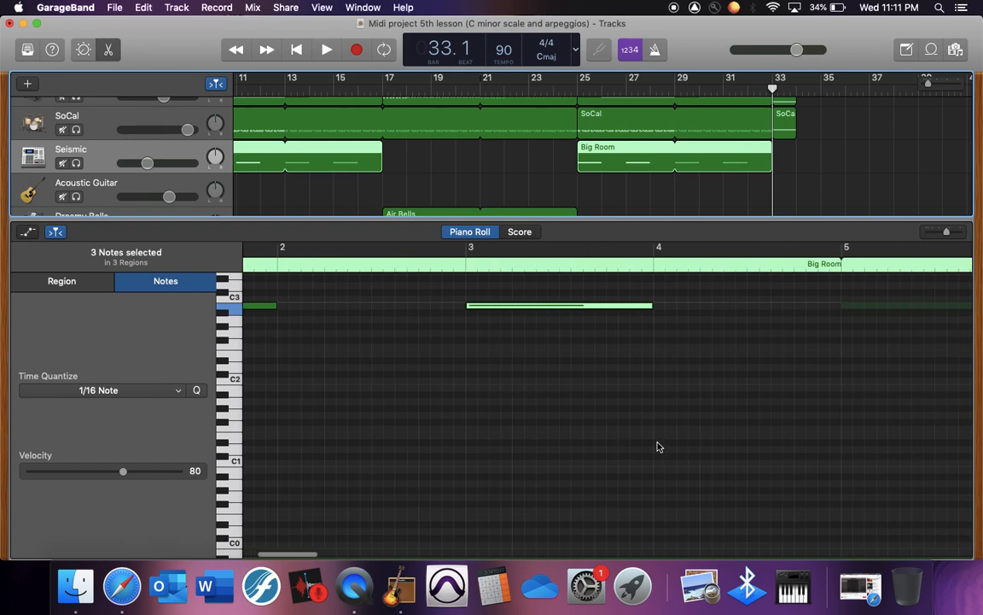
pyautogui.hscroll(1, 657, 445)
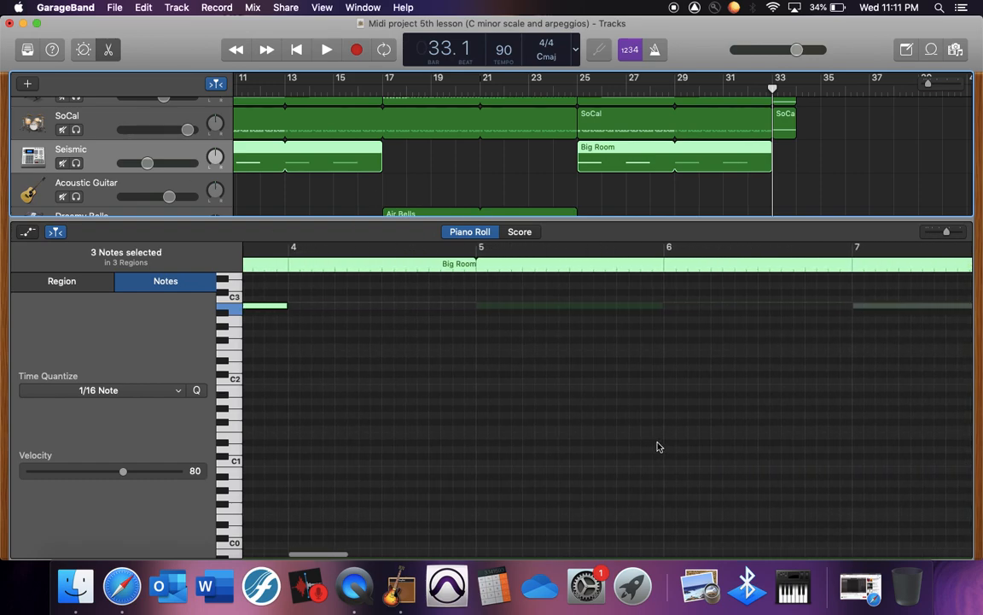
pyautogui.click(771, 92)
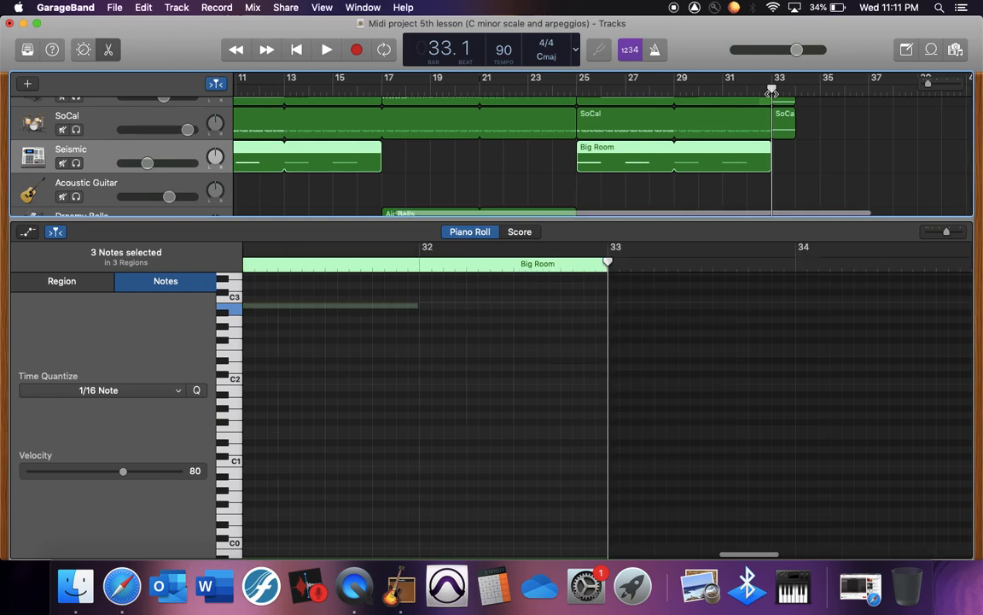
pyautogui.keyDown('super'); pyautogui.click(610, 306); pyautogui.keyUp('super')
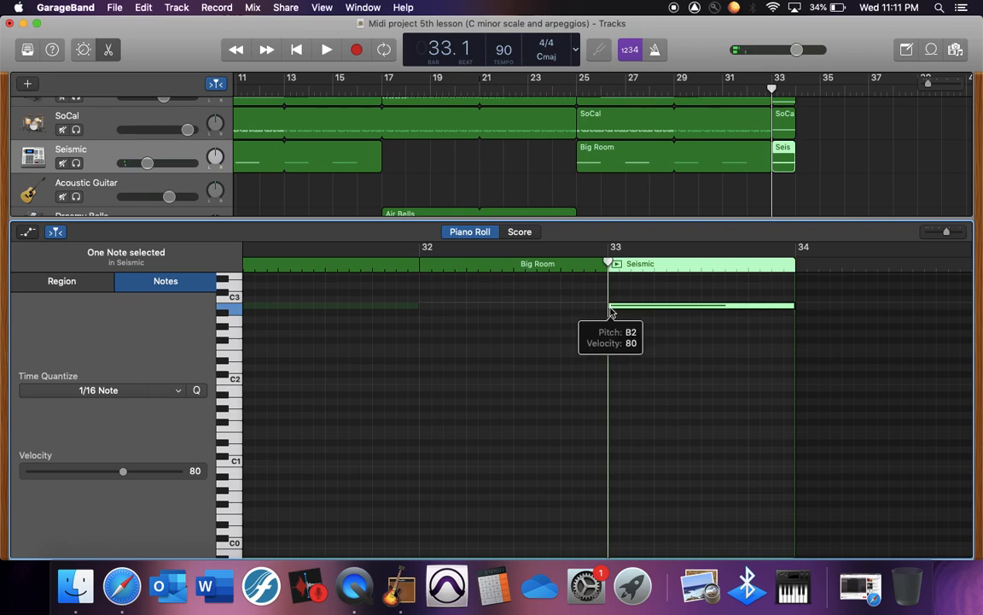
# Draw a one-bar C3 note at bar 33 on the Dreamy Bells track.
pyautogui.scroll(-3, 647, 145)
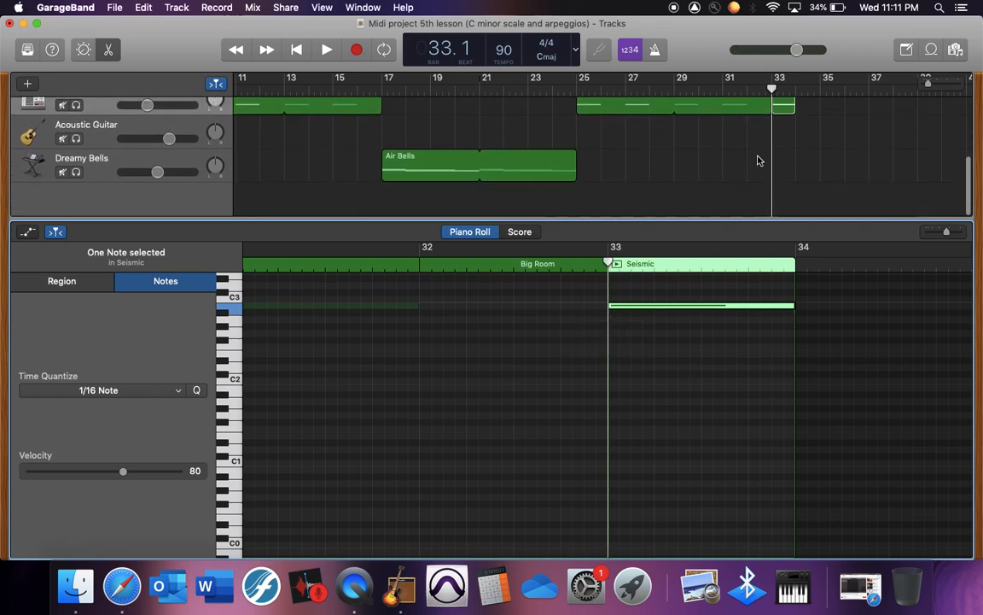
pyautogui.click(152, 162)
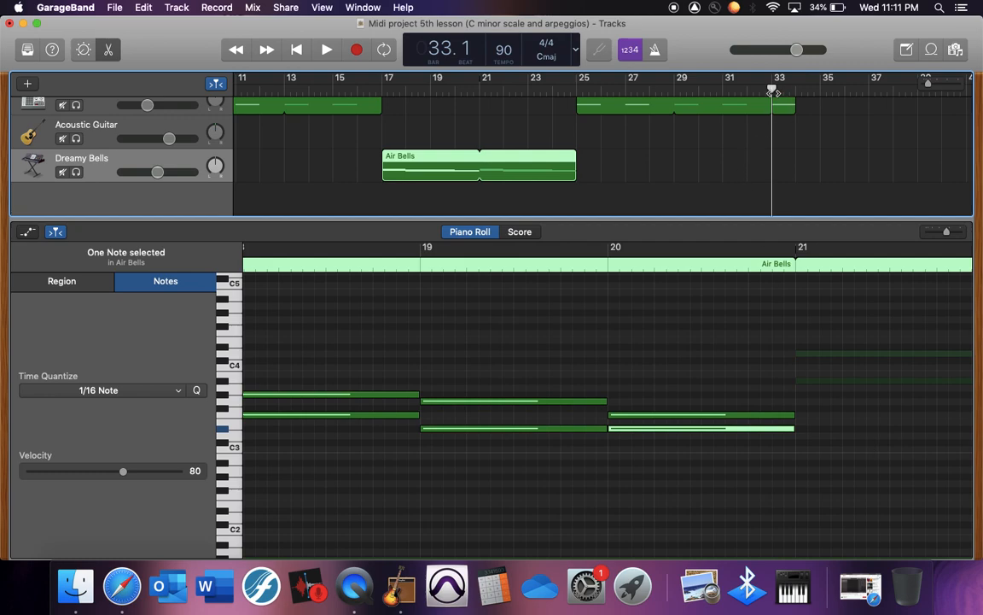
pyautogui.moveTo(772, 92); pyautogui.dragTo(774, 93)
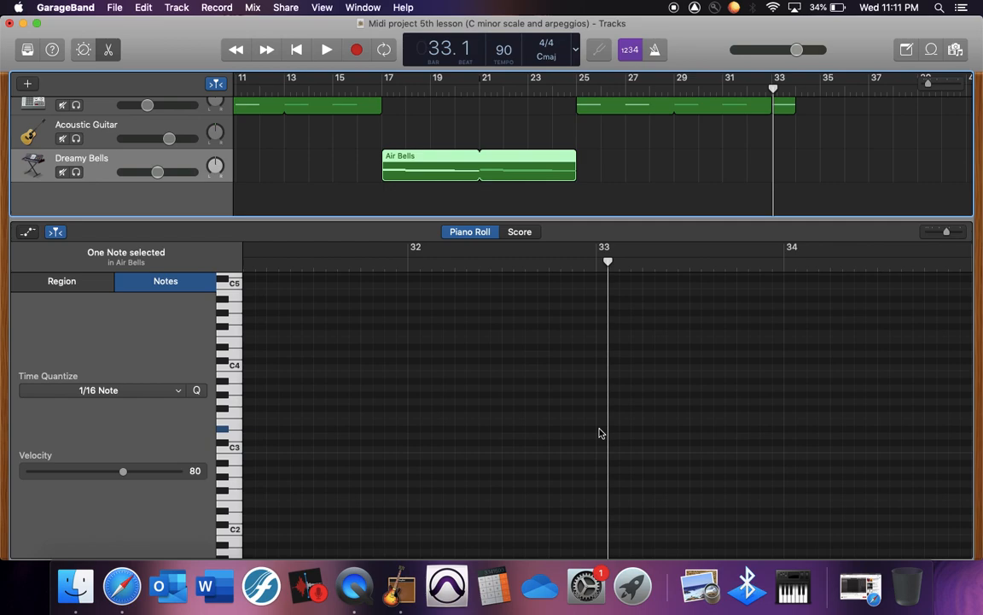
pyautogui.click(236, 451)
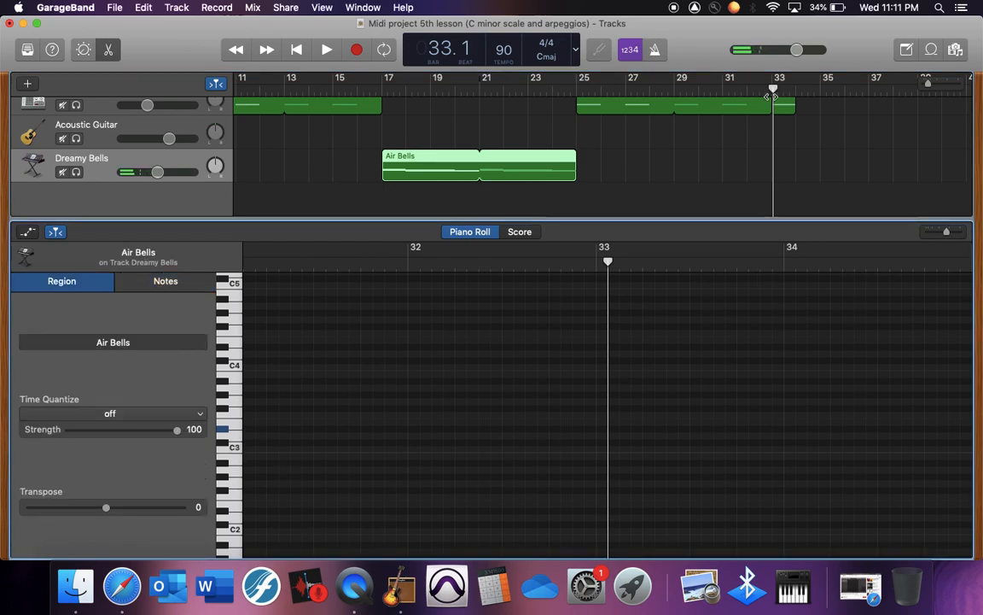
pyautogui.moveTo(773, 91); pyautogui.dragTo(771, 96)
pyautogui.moveTo(607, 262); pyautogui.dragTo(617, 262)
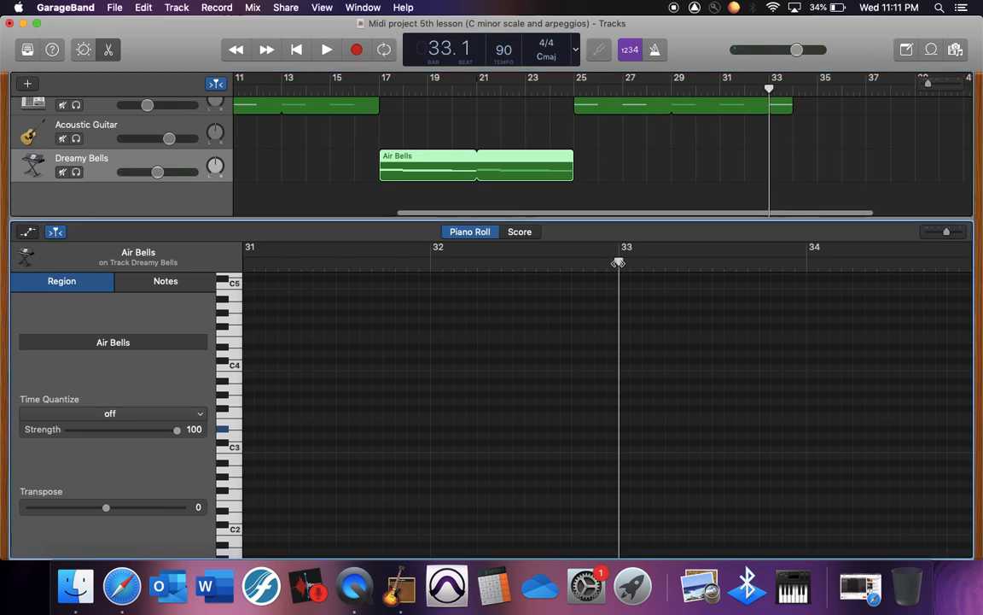
pyautogui.click(233, 454)
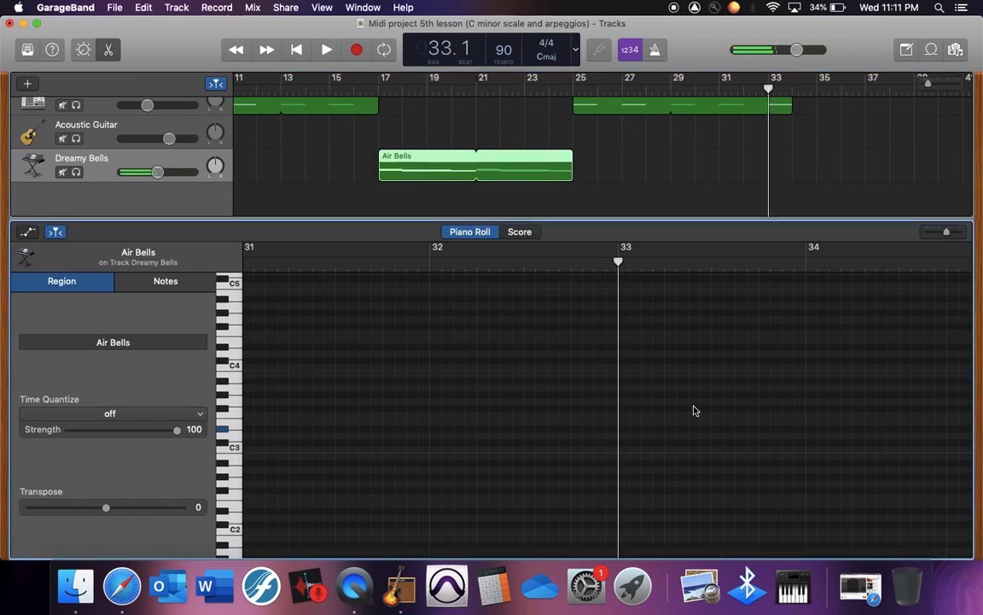
pyautogui.keyDown('super'); pyautogui.click(628, 454); pyautogui.keyUp('super')
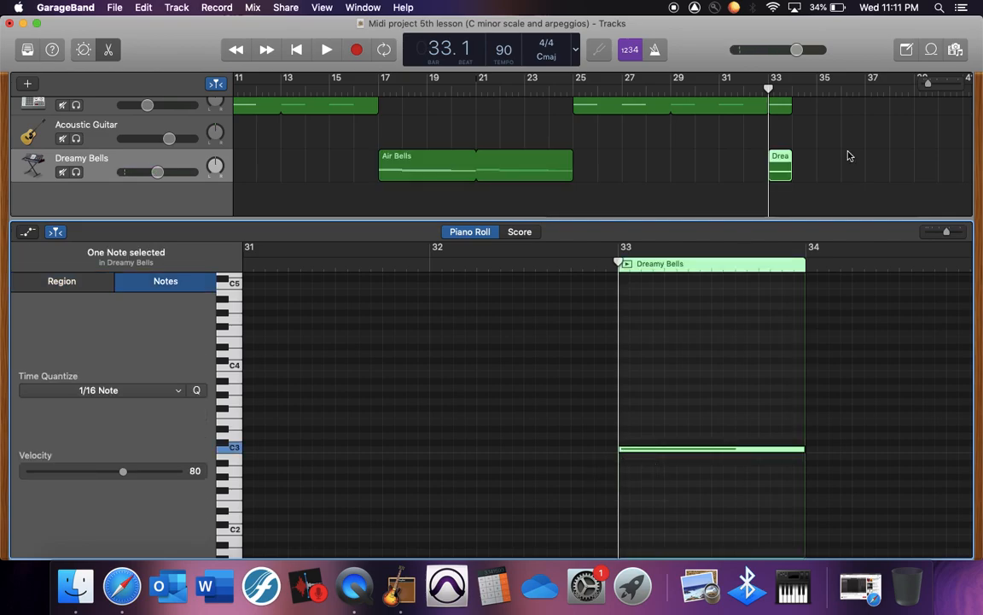
# Play the song's ending from bar 32, stop after the final notes and return the playhead to the start.
pyautogui.scroll(3, 848, 156)
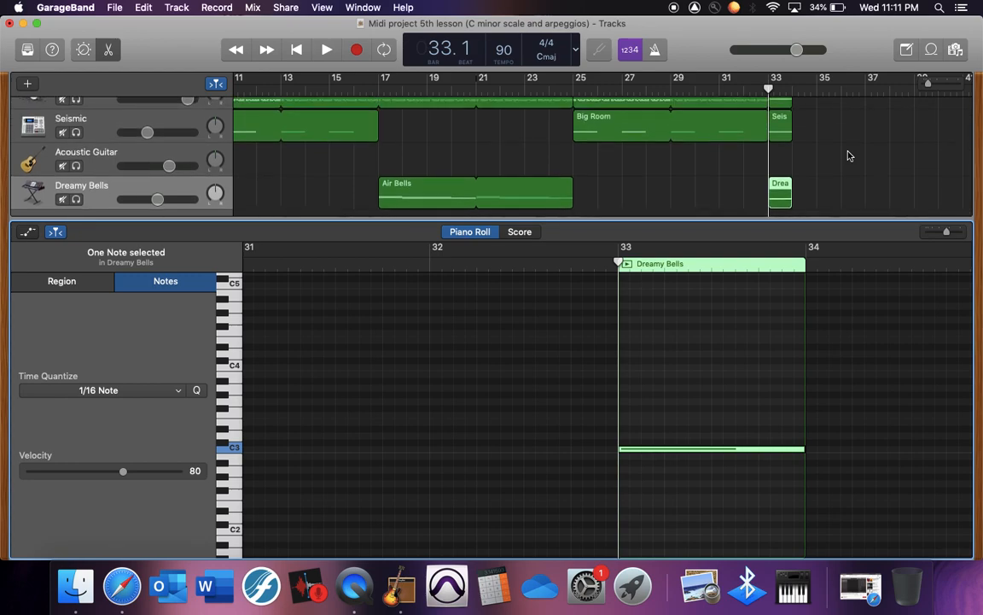
pyautogui.hscroll(-8, 848, 155)
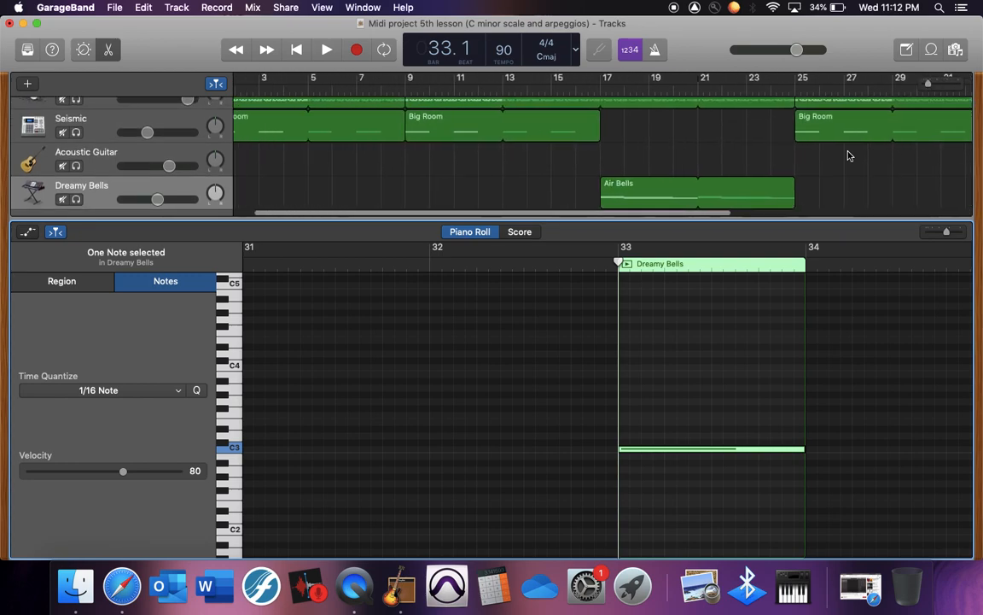
pyautogui.hscroll(10, 815, 155)
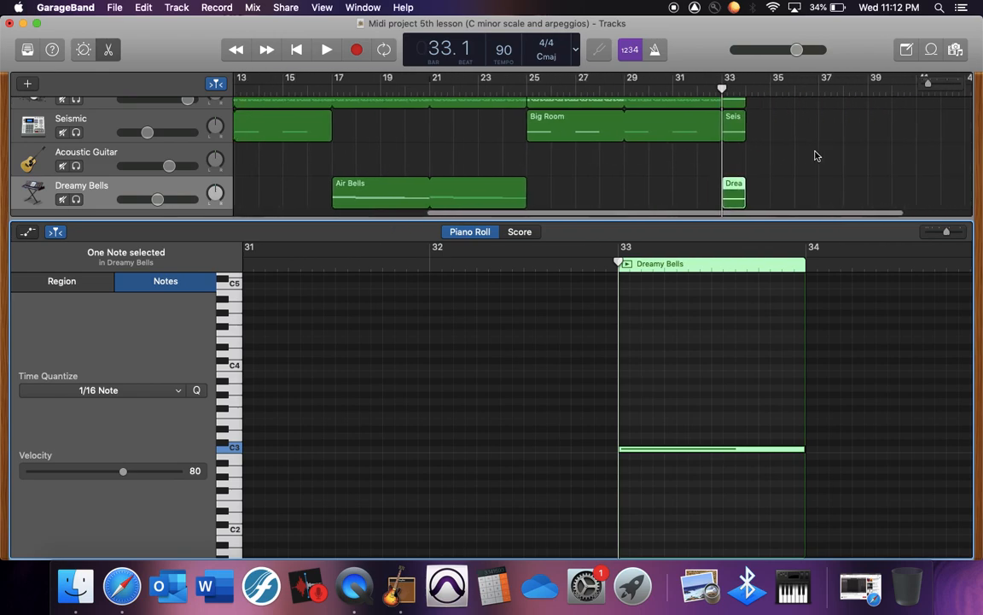
pyautogui.scroll(3, 815, 156)
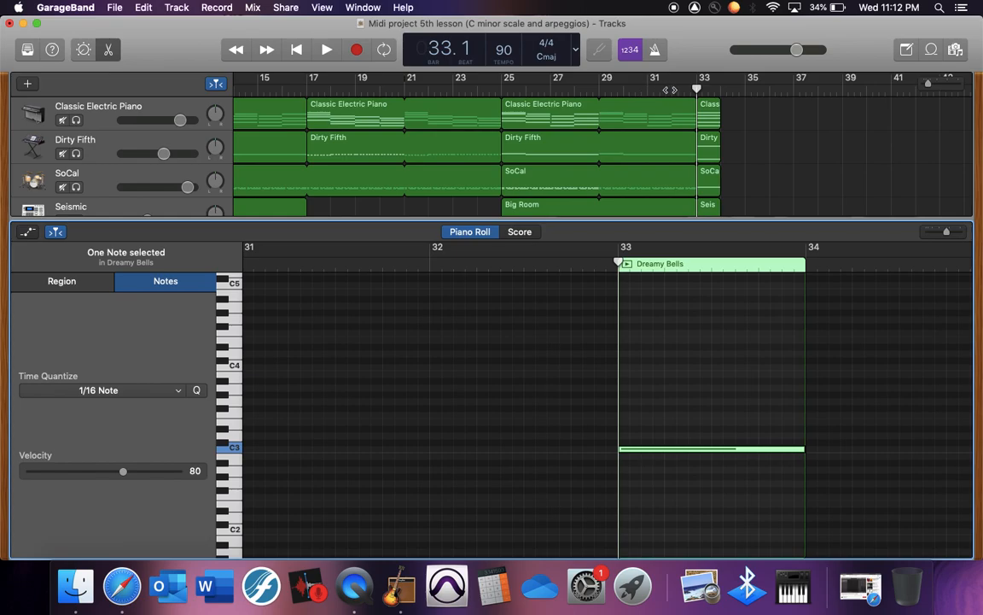
pyautogui.click(673, 90)
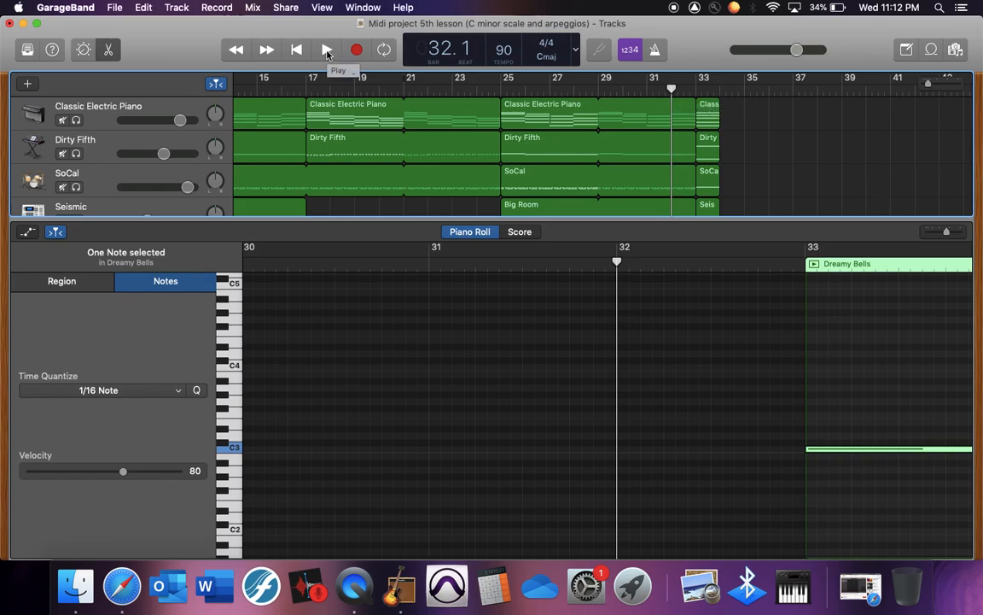
pyautogui.click(327, 52)
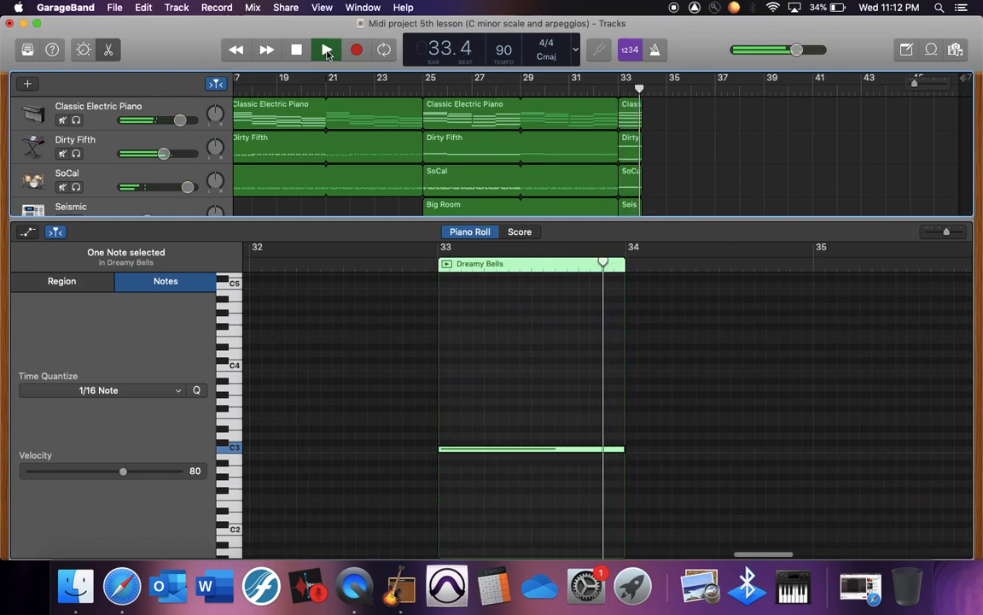
pyautogui.click(295, 51)
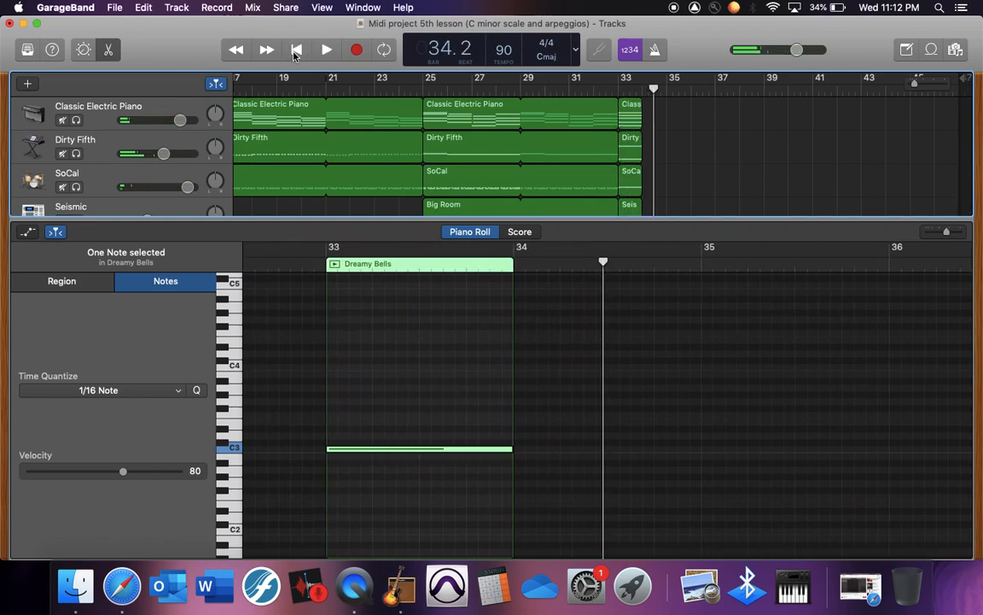
pyautogui.click(294, 51)
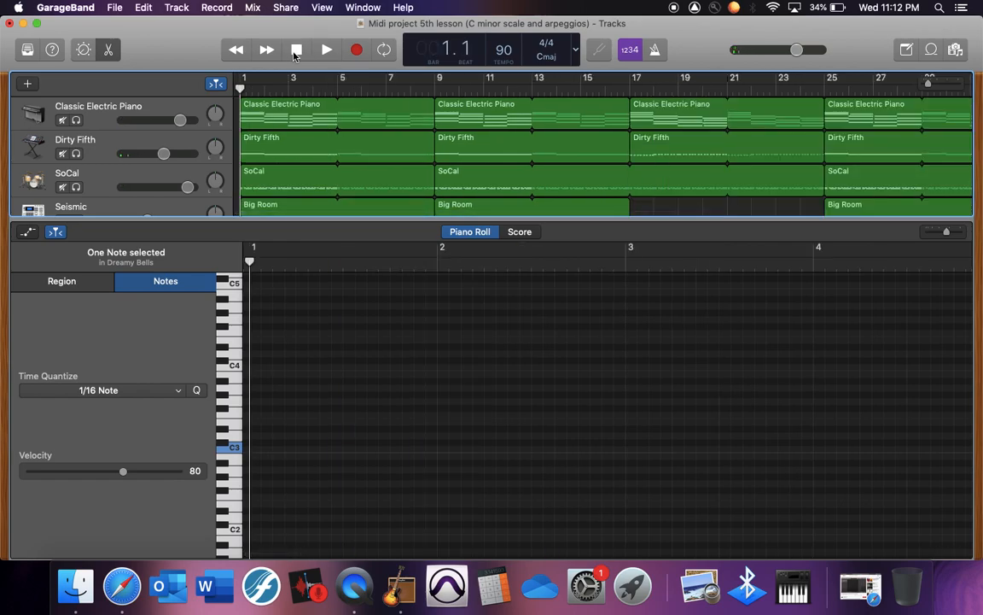
# Hide the piano roll editor and look over the full arrangement of all the tracks.
pyautogui.scroll(-5, 492, 175)
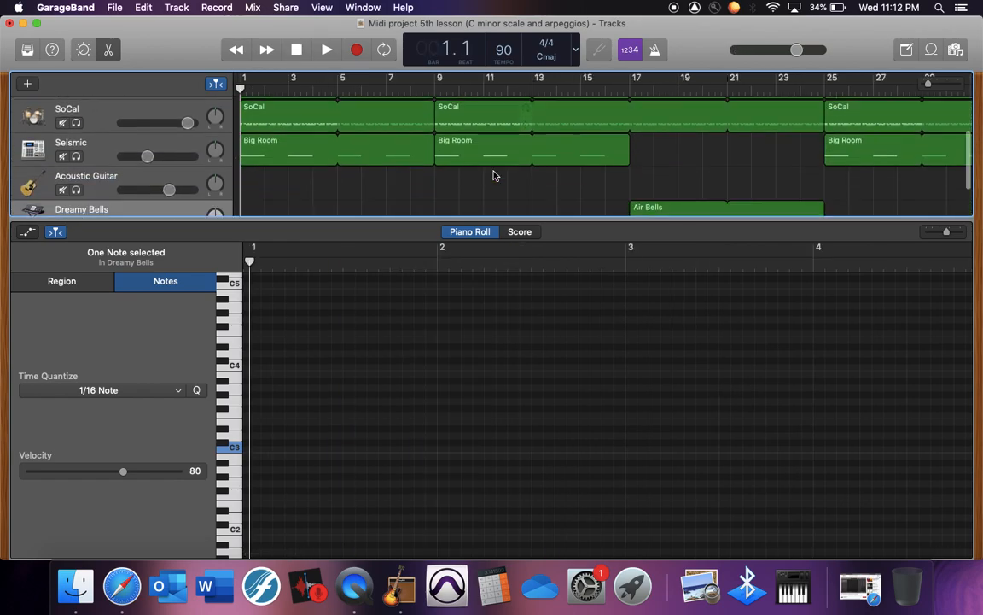
pyautogui.scroll(5, 493, 175)
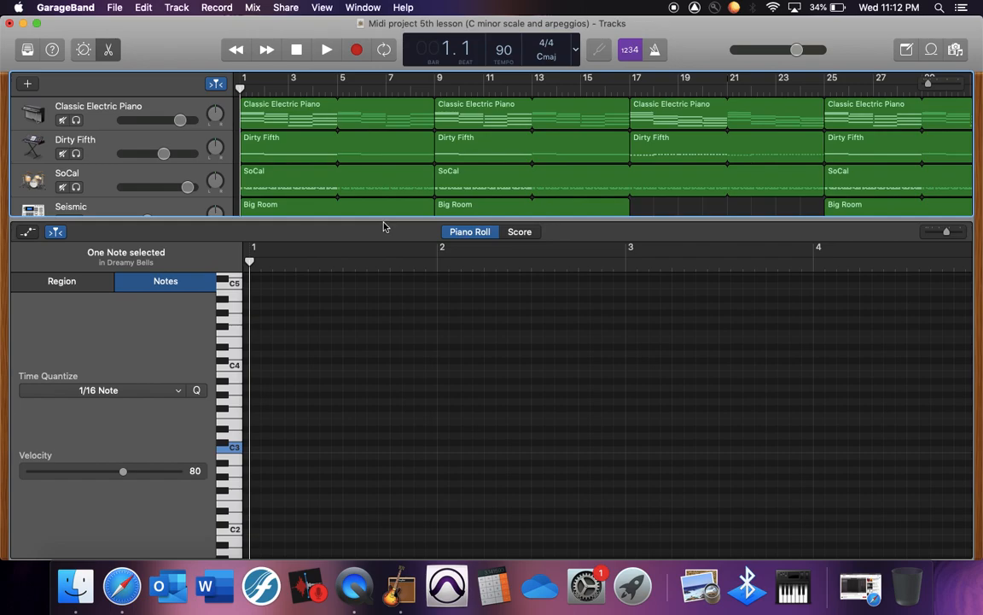
pyautogui.press('e')
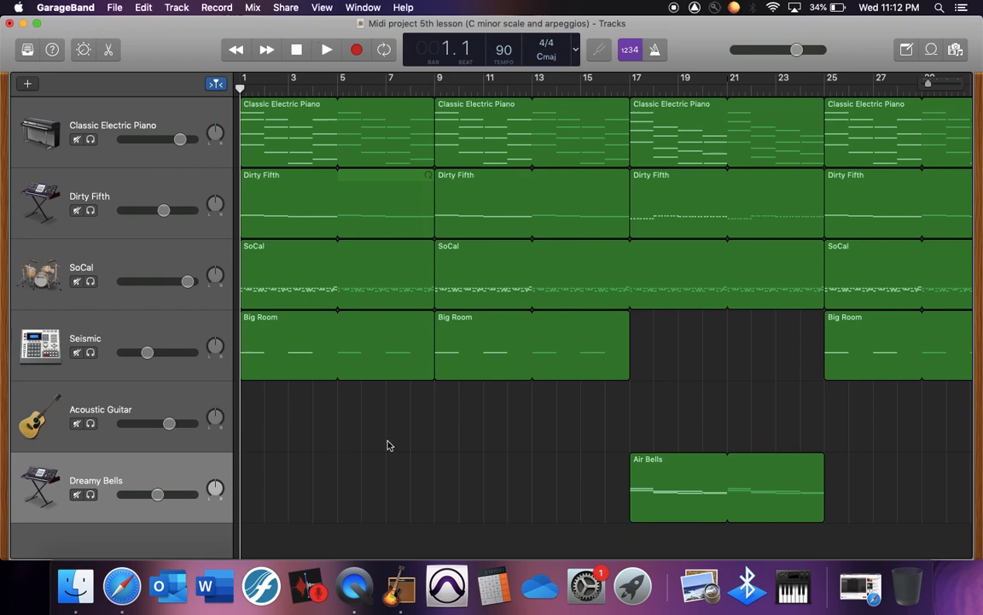
pyautogui.hscroll(3, 387, 445)
pyautogui.hscroll(-3, 386, 444)
# Open the recent project "Midi project 6th lesson (extended and melody)" without saving the changes to the current project.
pyautogui.click(116, 8)
pyautogui.moveTo(248, 54)
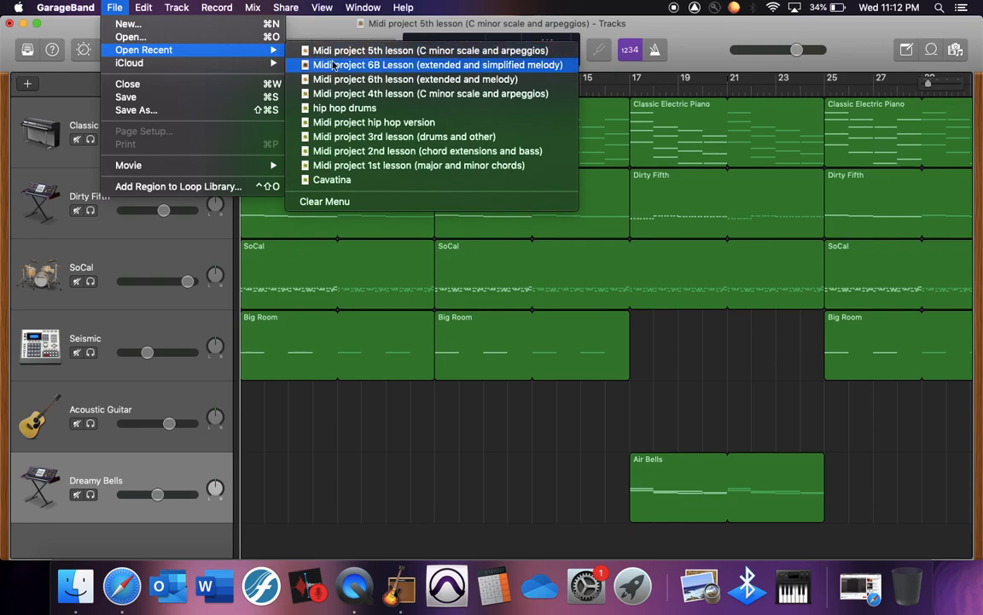
pyautogui.click(413, 79)
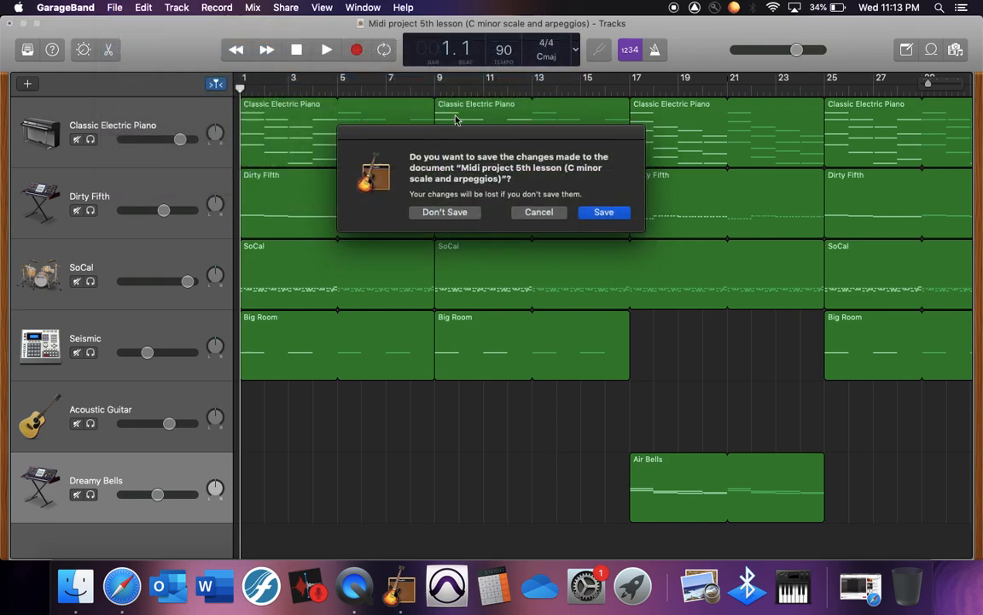
pyautogui.click(466, 217)
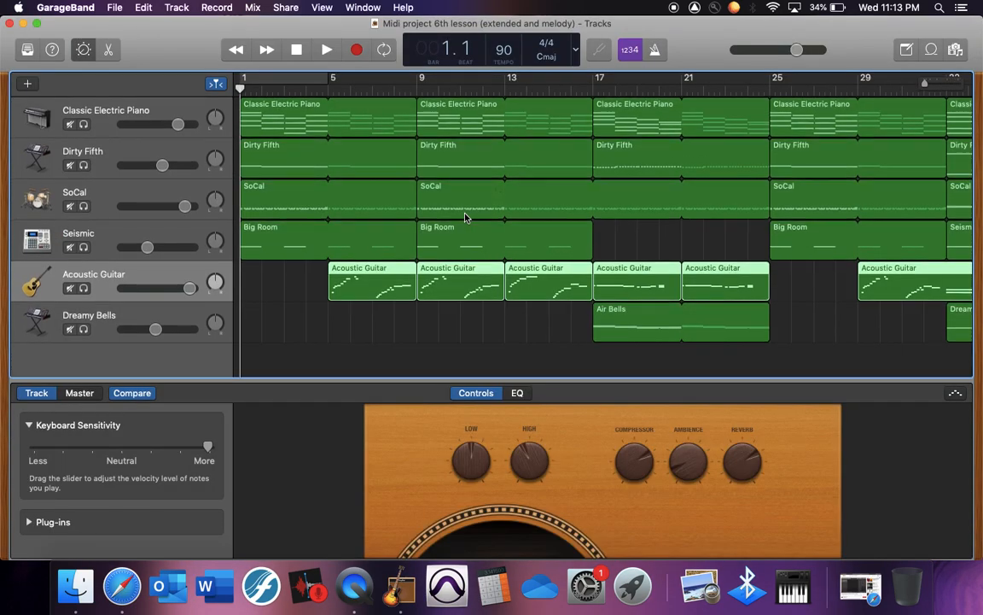
# Show the Acoustic Guitar regions in the piano roll editor and bring that track into view.
pyautogui.press('XF86AudioRaiseVolume')
pyautogui.press('e')
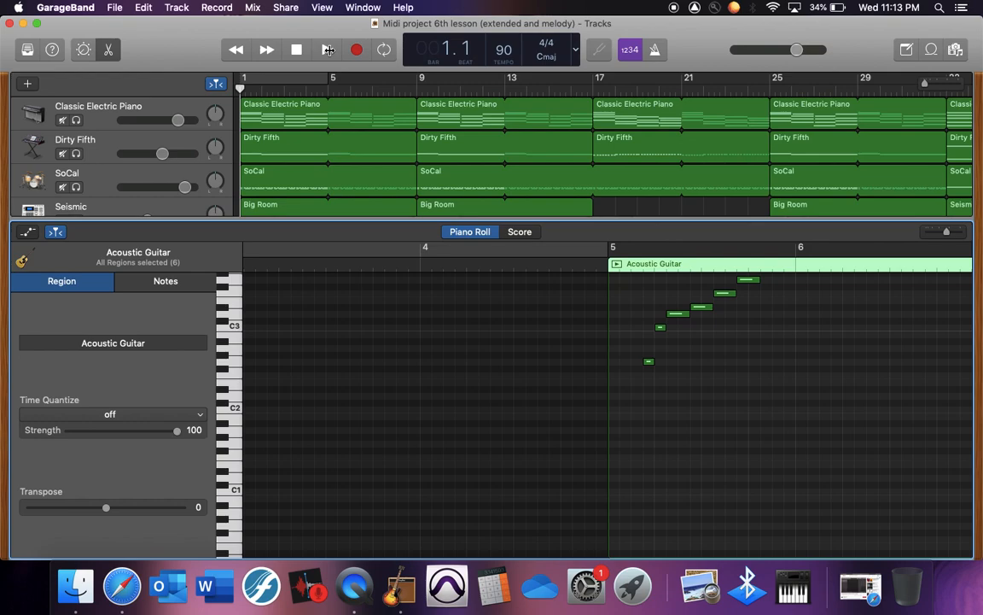
pyautogui.scroll(-3, 98, 163)
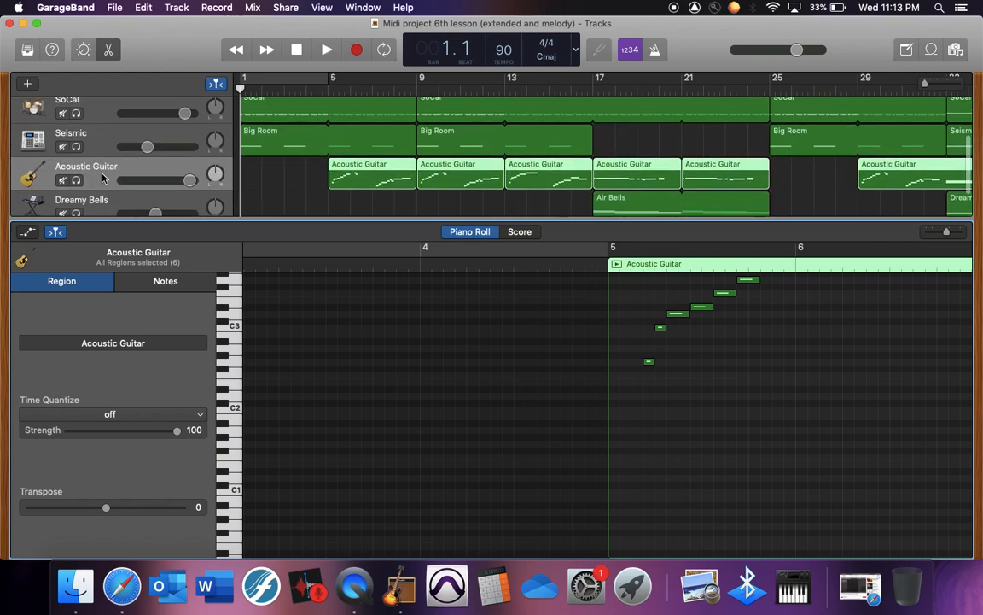
# Play the song from bar 1 to its end, following the Acoustic Guitar melody notes in the piano roll.
pyautogui.click(327, 52)
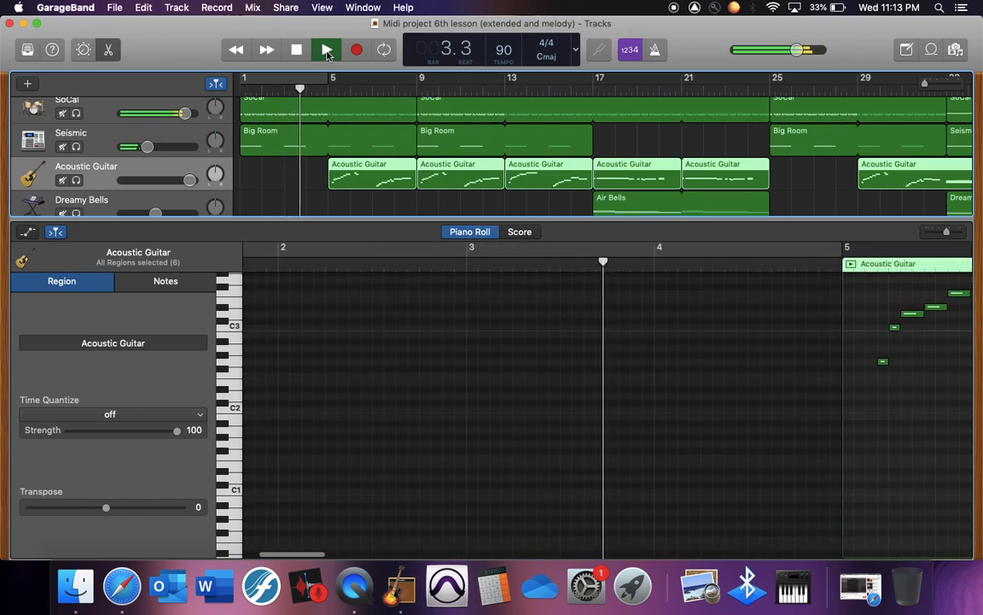
pyautogui.press('XF86AudioRaiseVolume')
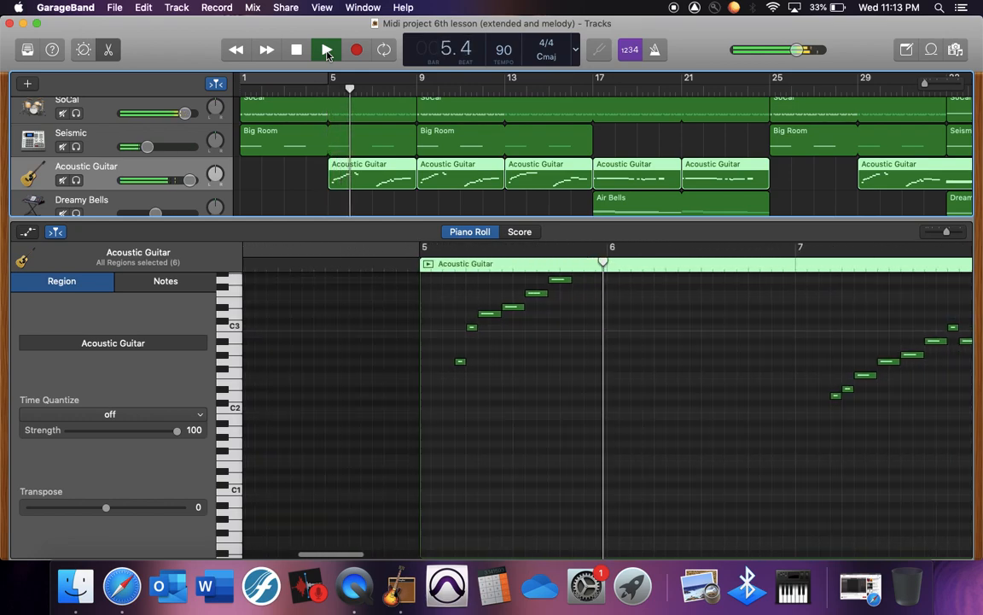
pyautogui.scroll(5, 468, 432)
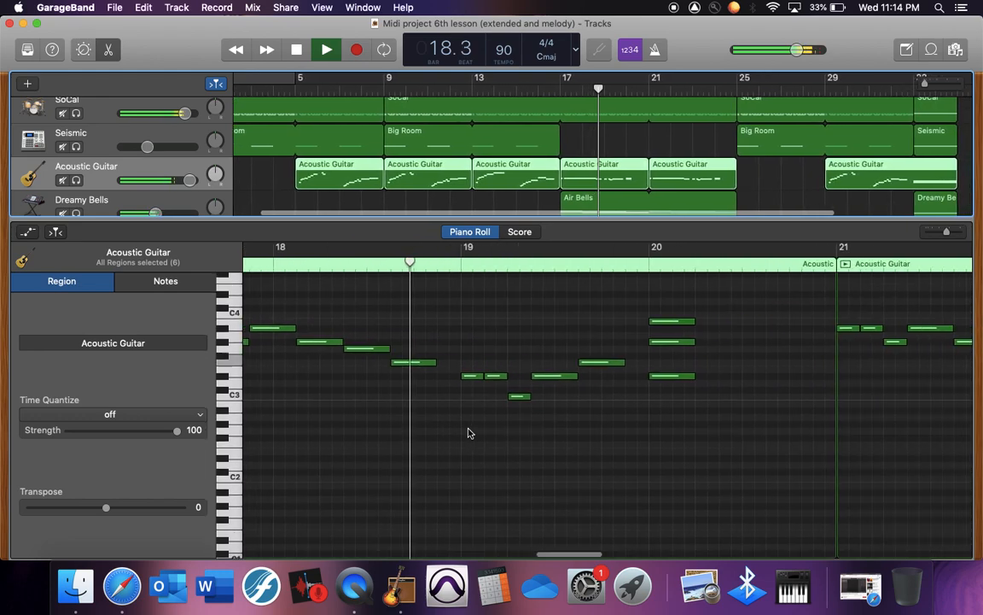
pyautogui.hscroll(3, 468, 433)
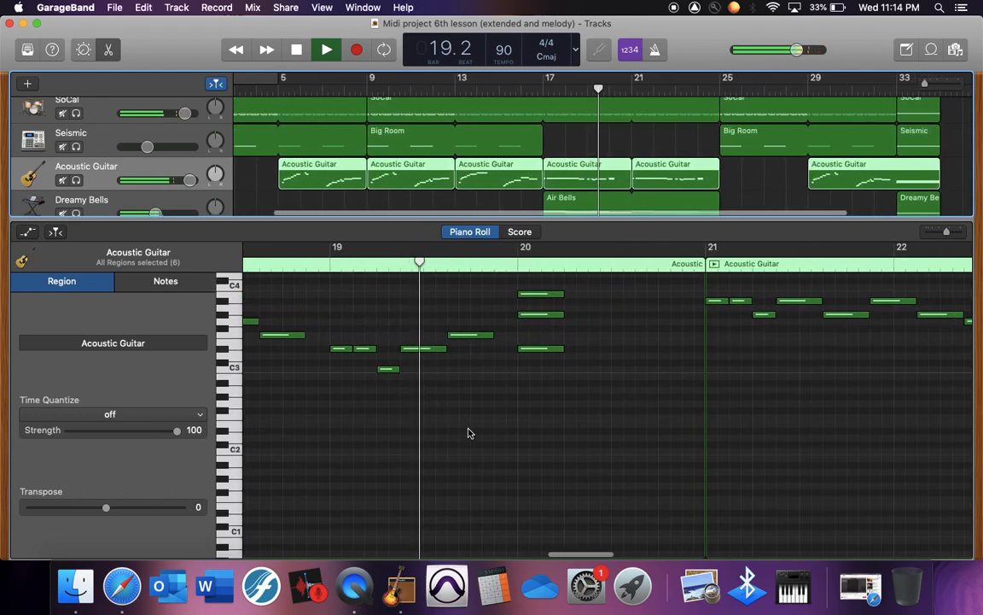
pyautogui.scroll(3, 468, 432)
pyautogui.hscroll(6, 468, 433)
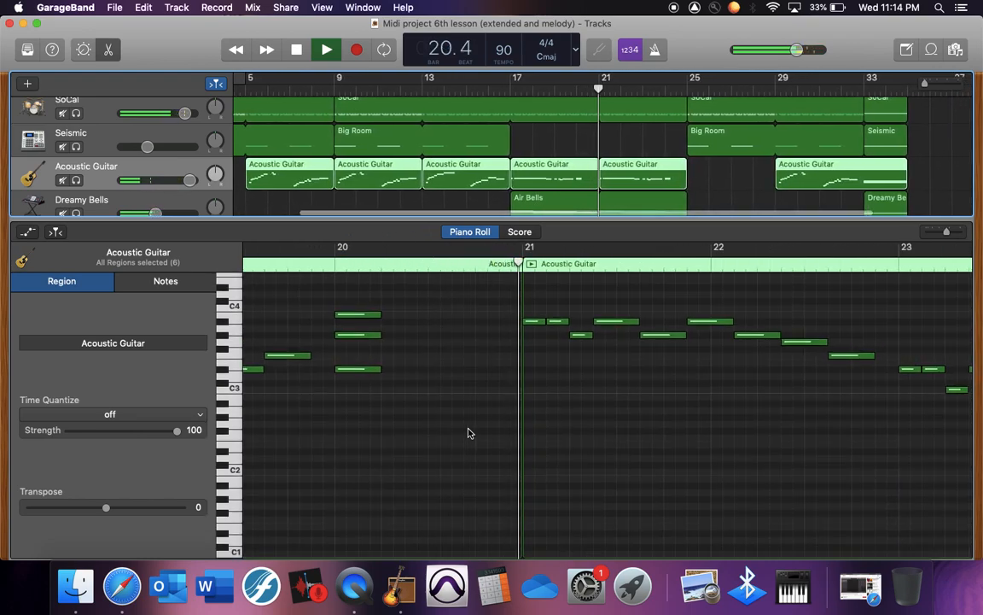
pyautogui.hscroll(3, 468, 433)
pyautogui.hscroll(4, 468, 433)
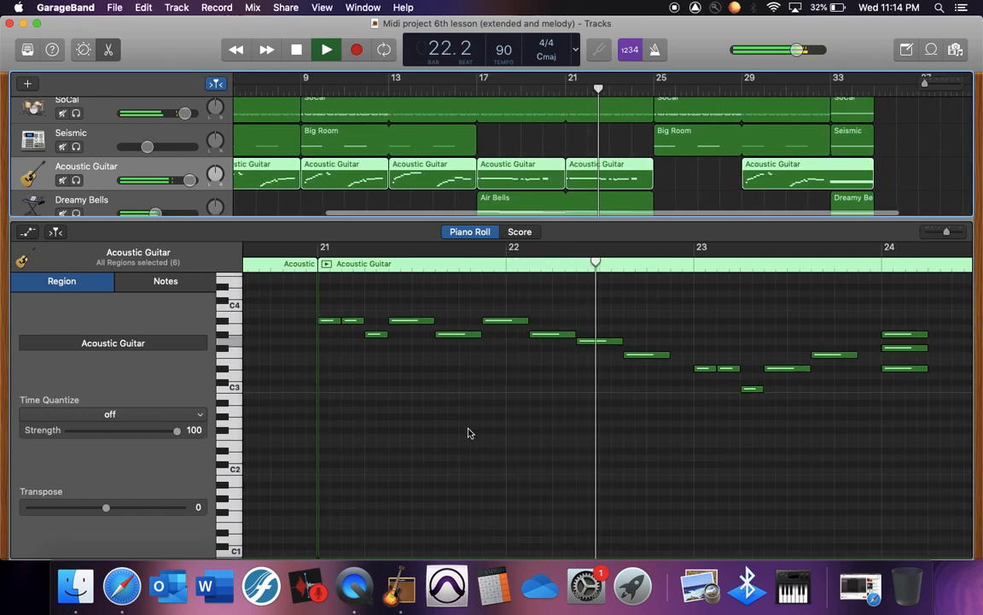
pyautogui.hscroll(4, 468, 433)
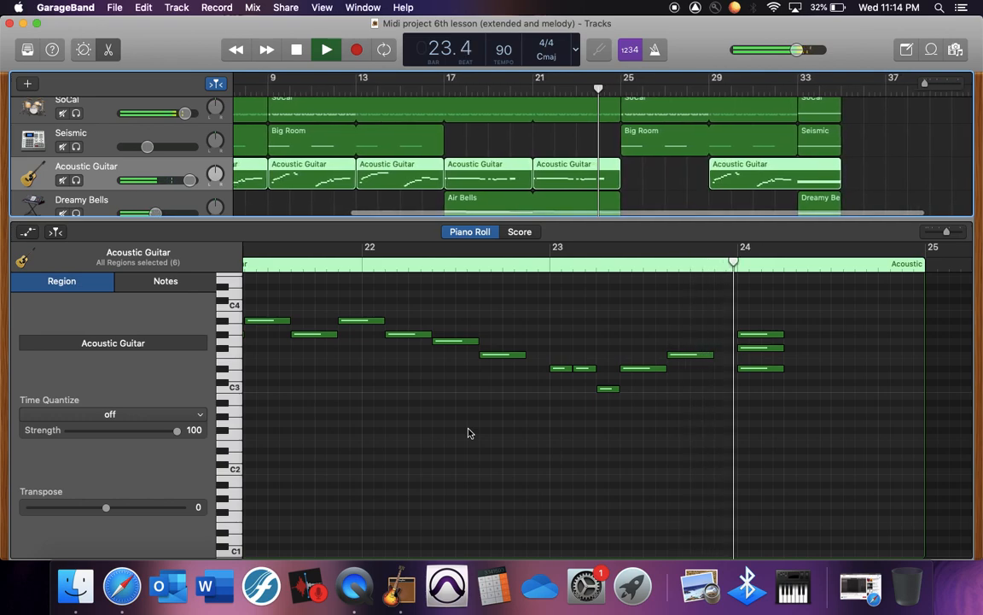
pyautogui.hscroll(5, 468, 433)
pyautogui.hscroll(4, 468, 432)
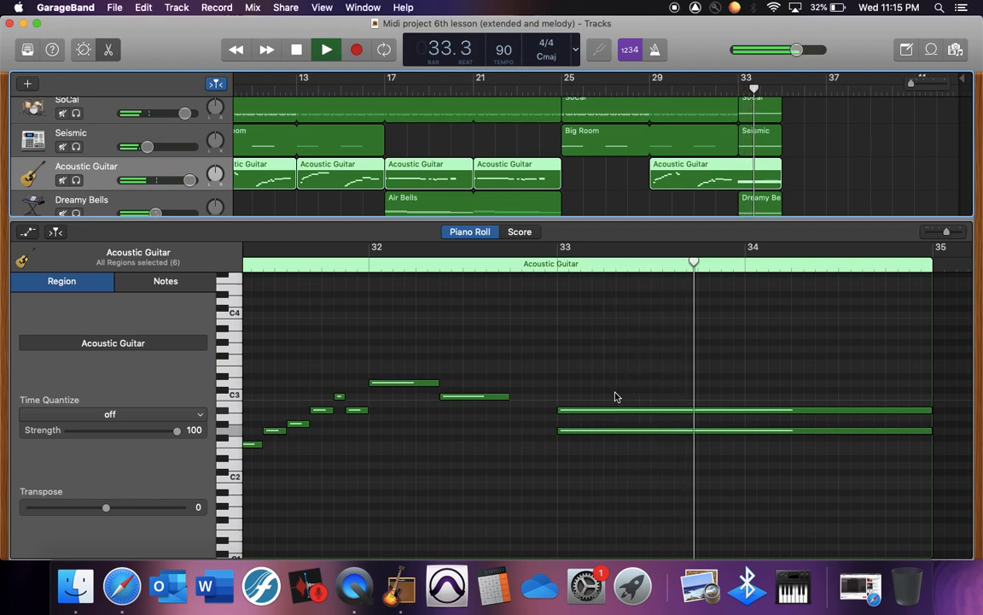
pyautogui.click(295, 51)
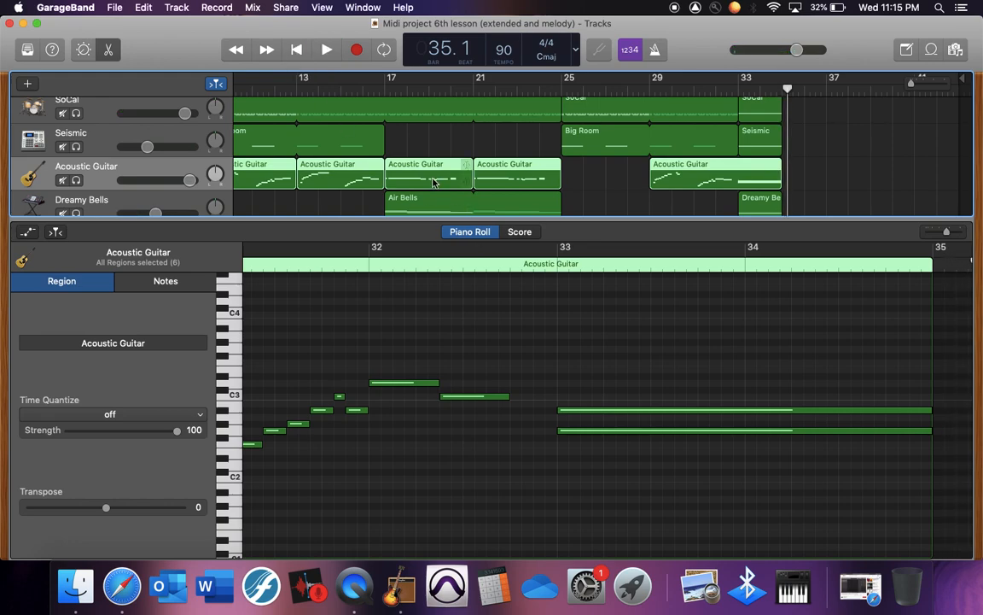
# Place the playhead at bar 5 and solo the Acoustic Guitar track.
pyautogui.hscroll(-5, 433, 181)
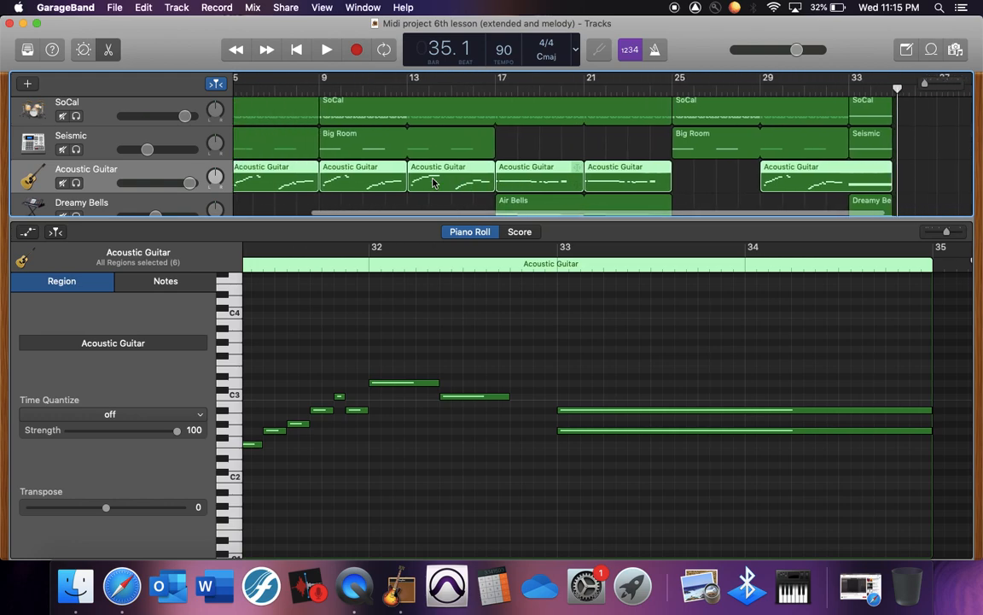
pyautogui.hscroll(-3, 433, 182)
pyautogui.click(297, 88)
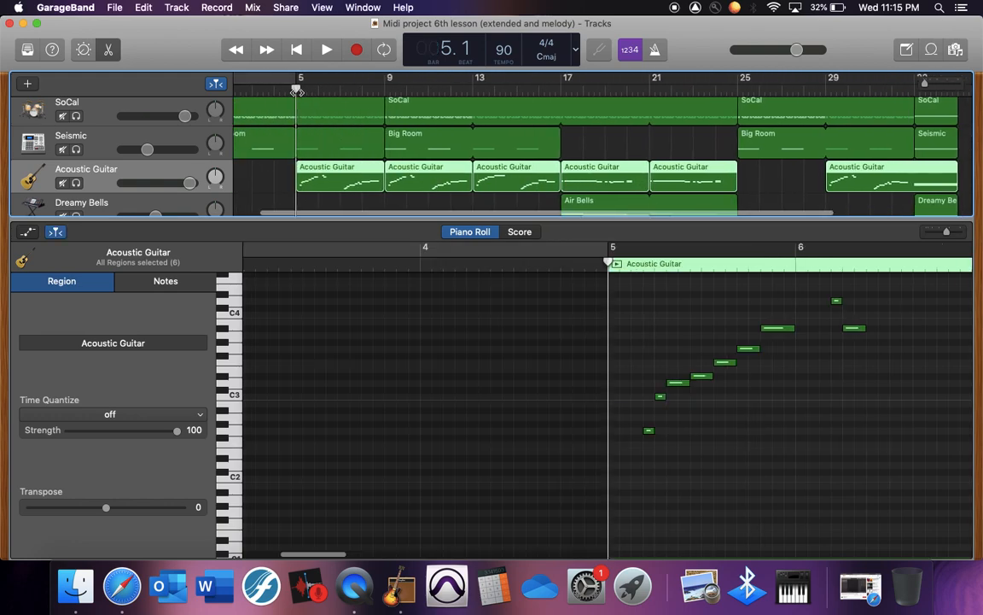
pyautogui.click(76, 184)
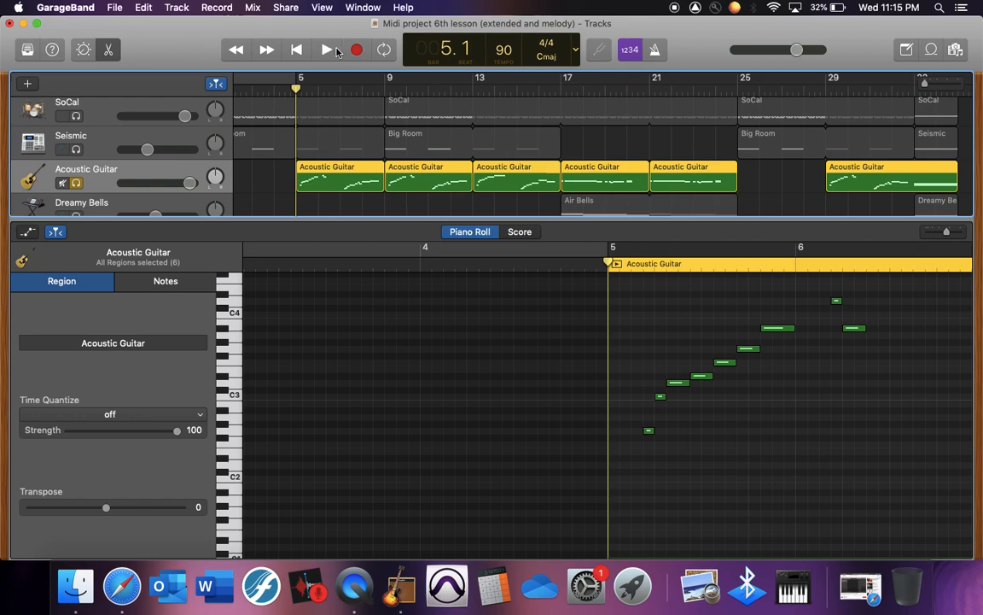
# Play the Acoustic Guitar melody from bar 5 to bar 10, soloing the Classic Electric Piano track along with it.
pyautogui.click(333, 50)
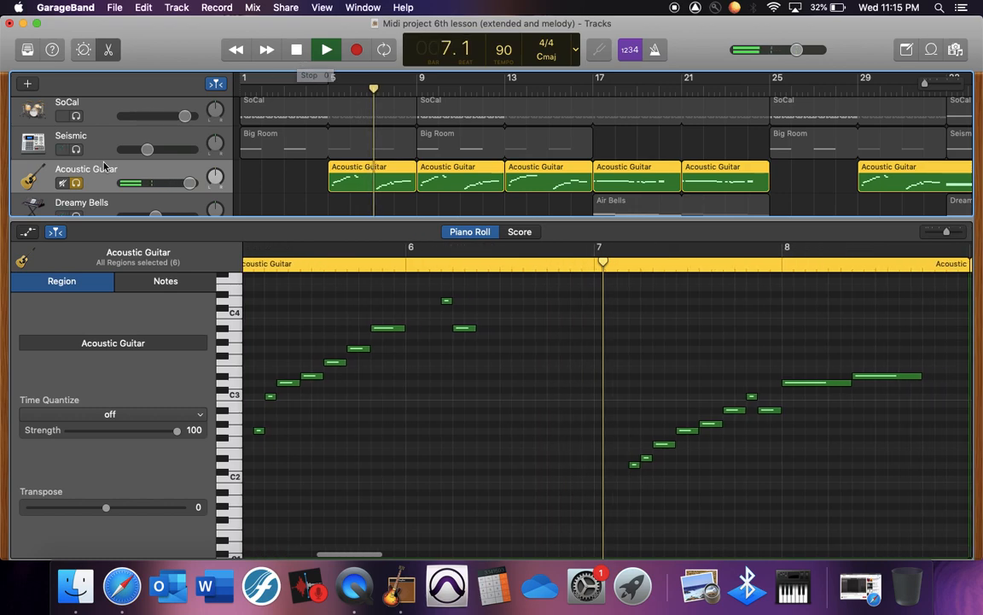
pyautogui.scroll(4, 101, 161)
pyautogui.click(77, 119)
pyautogui.scroll(-4, 309, 150)
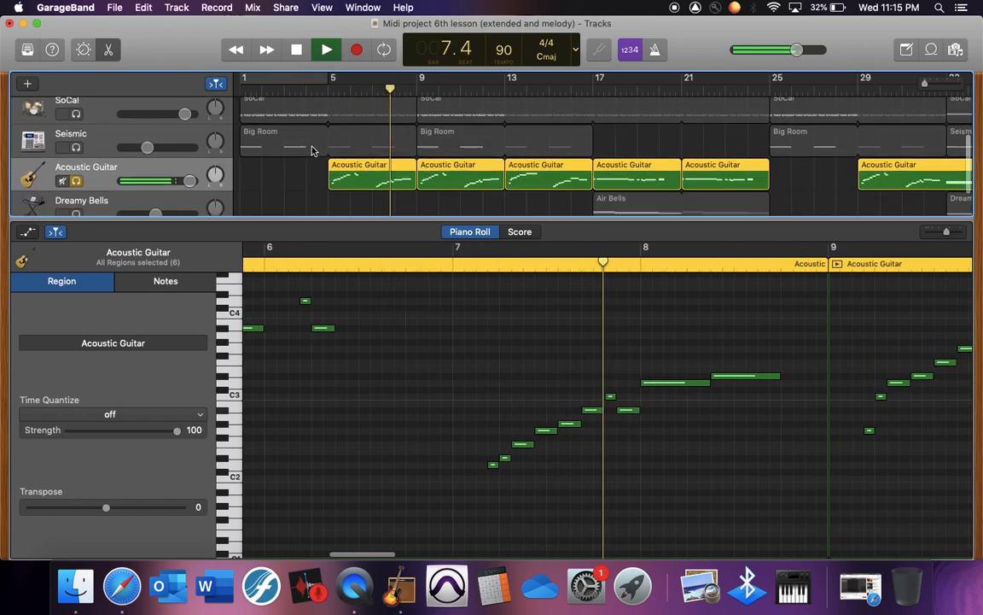
pyautogui.scroll(-1, 312, 150)
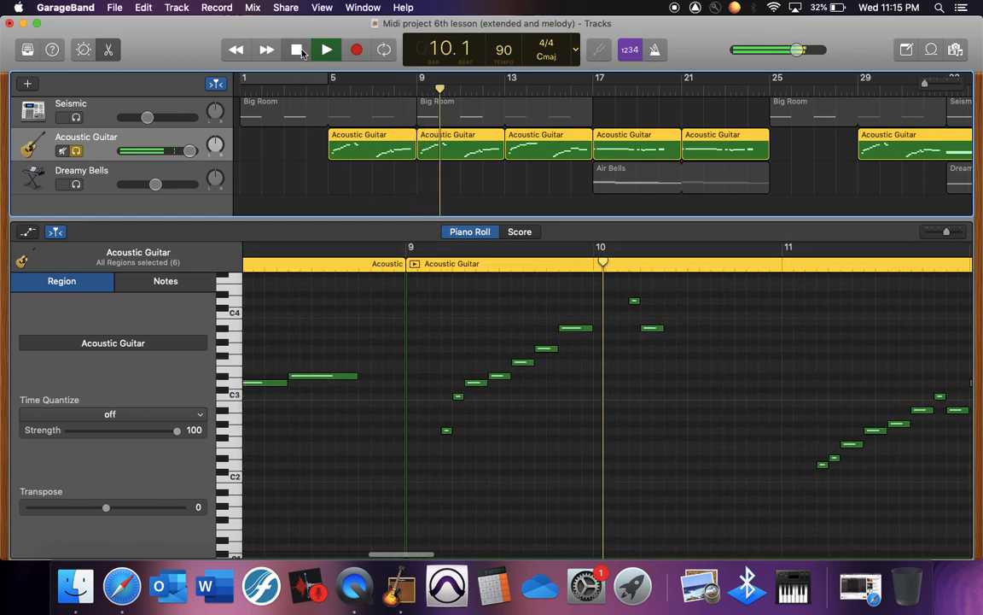
pyautogui.click(302, 53)
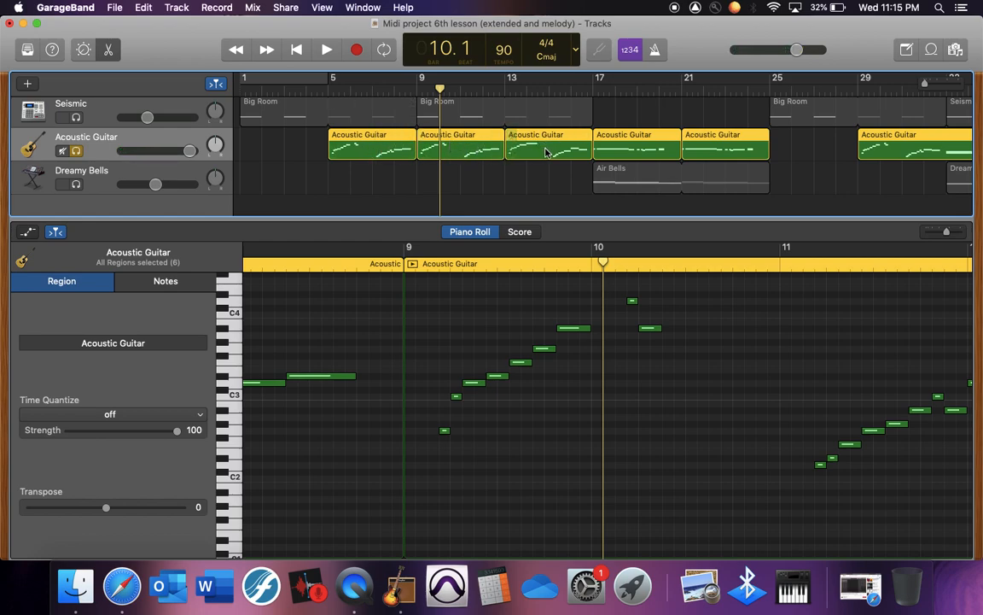
# Play the melody from bar 13 into bar 24, soloing the Dreamy Bells track and slightly lowering its volume.
pyautogui.click(504, 90)
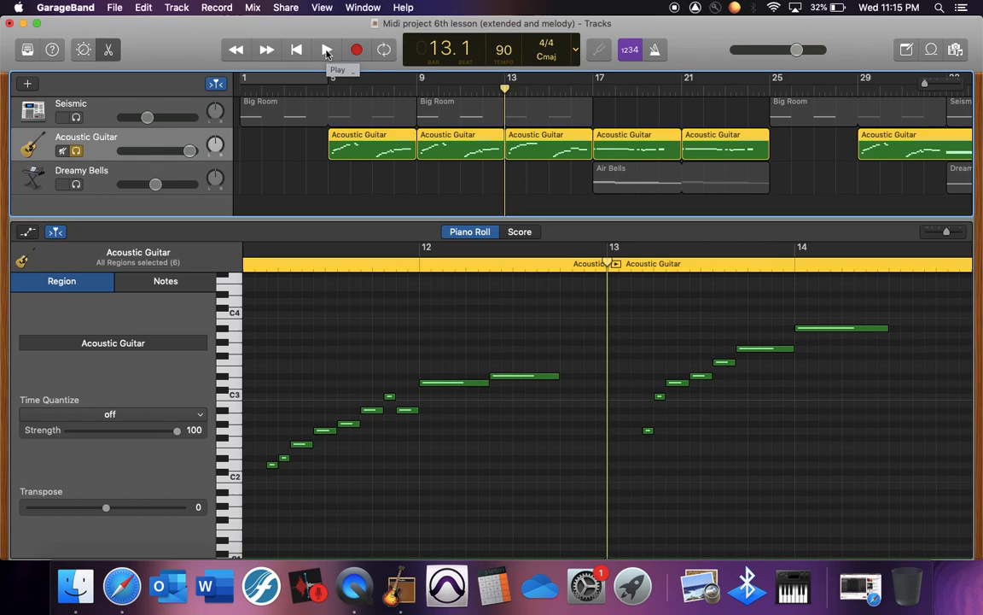
pyautogui.click(326, 51)
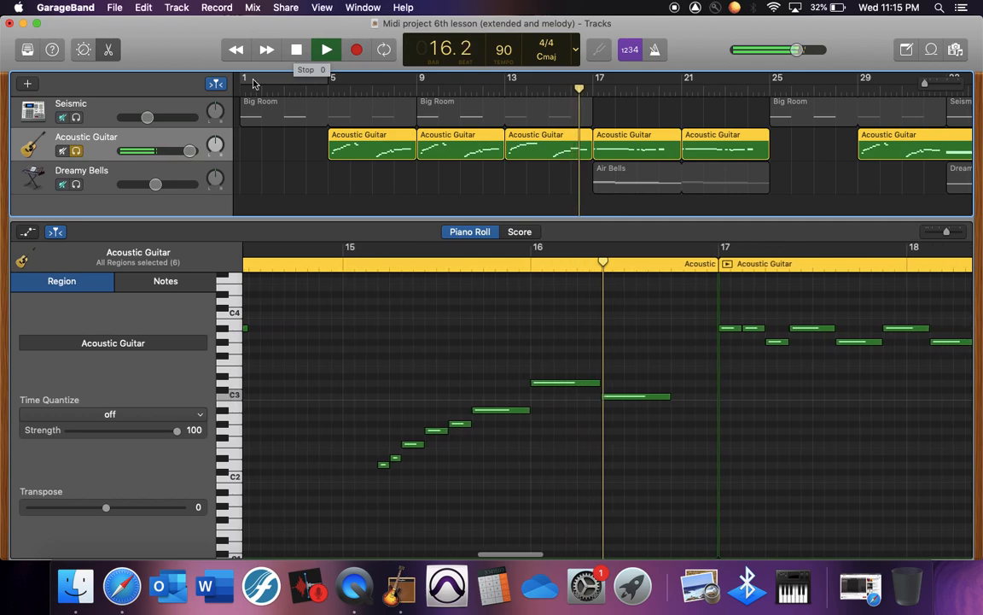
pyautogui.click(76, 184)
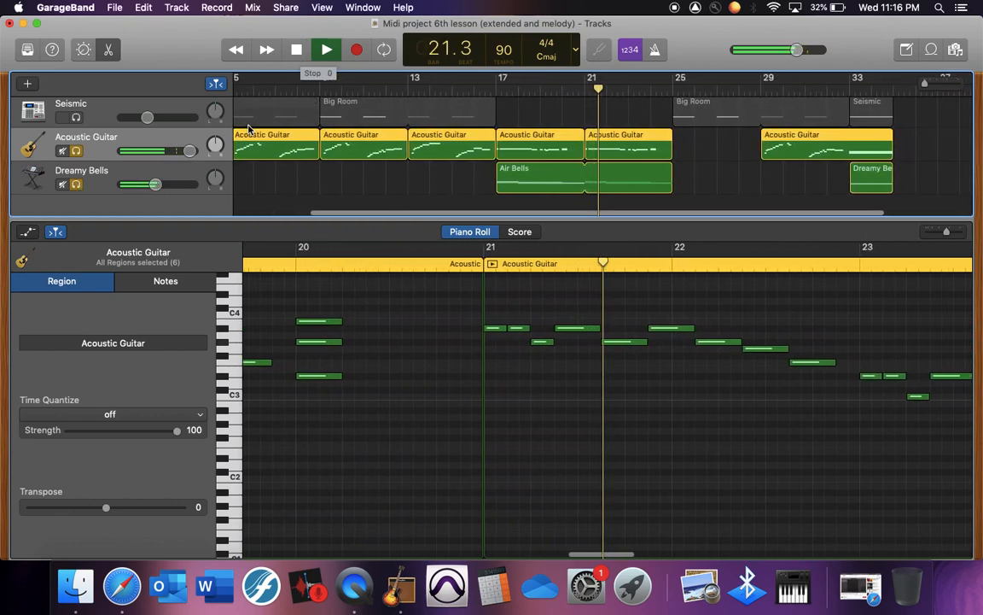
pyautogui.moveTo(155, 184); pyautogui.dragTo(141, 192)
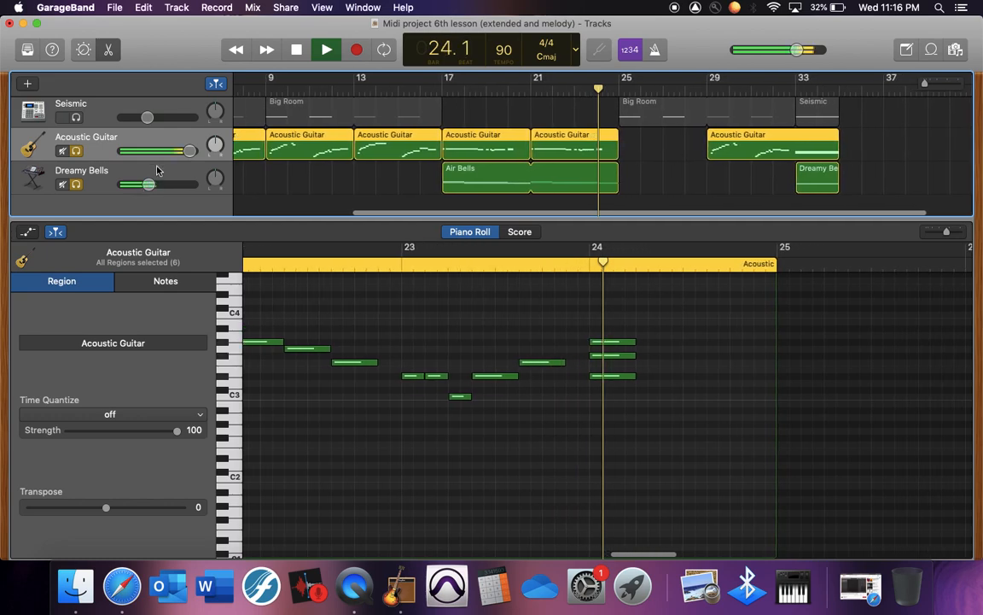
pyautogui.click(296, 49)
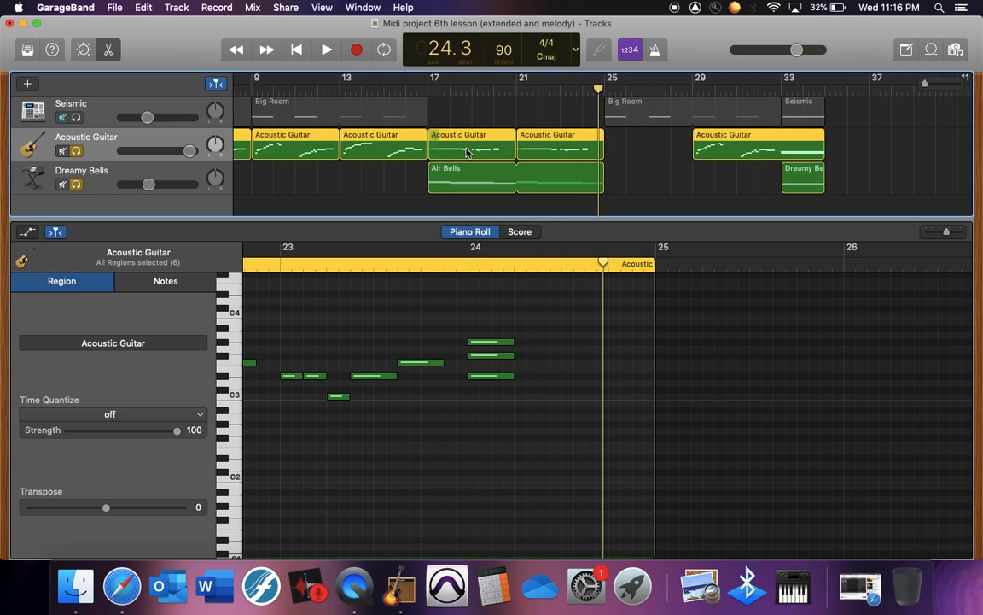
# Examine the Acoustic Guitar notes in bars 20 to 24 and, with the playhead at bar 29, the returning melody.
pyautogui.hscroll(-10, 450, 329)
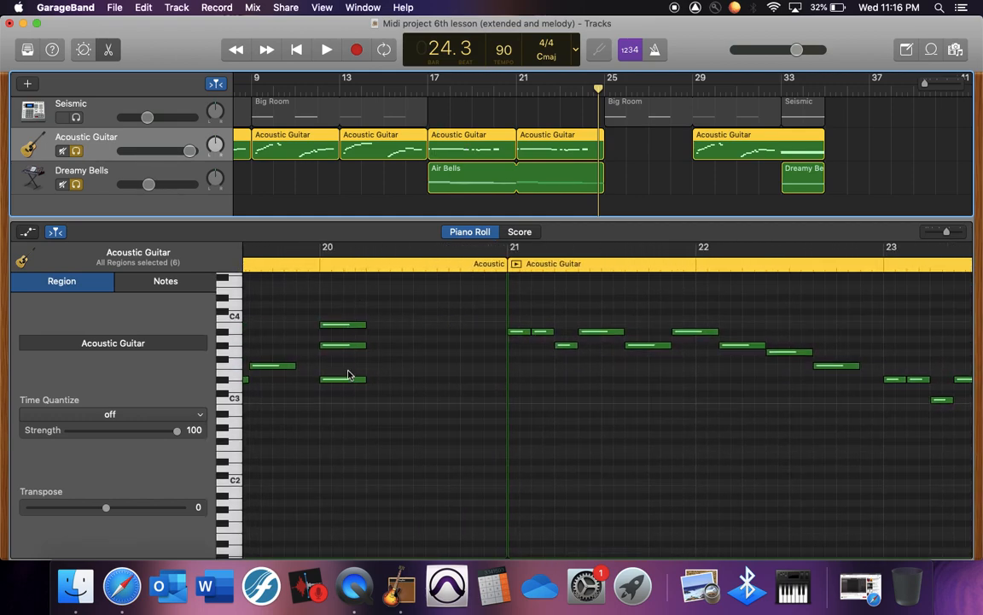
pyautogui.hscroll(10, 364, 395)
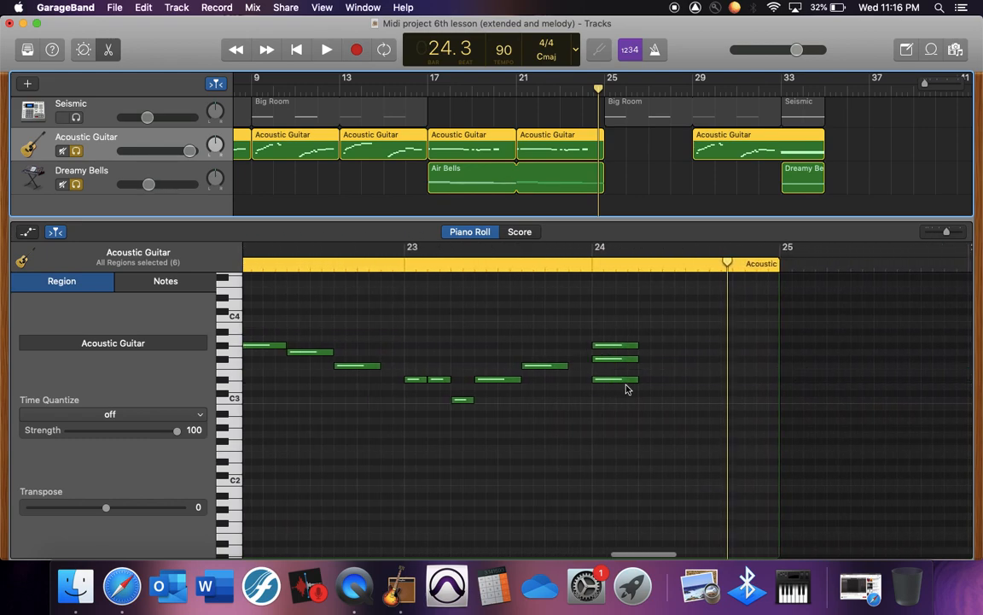
pyautogui.hscroll(3, 625, 389)
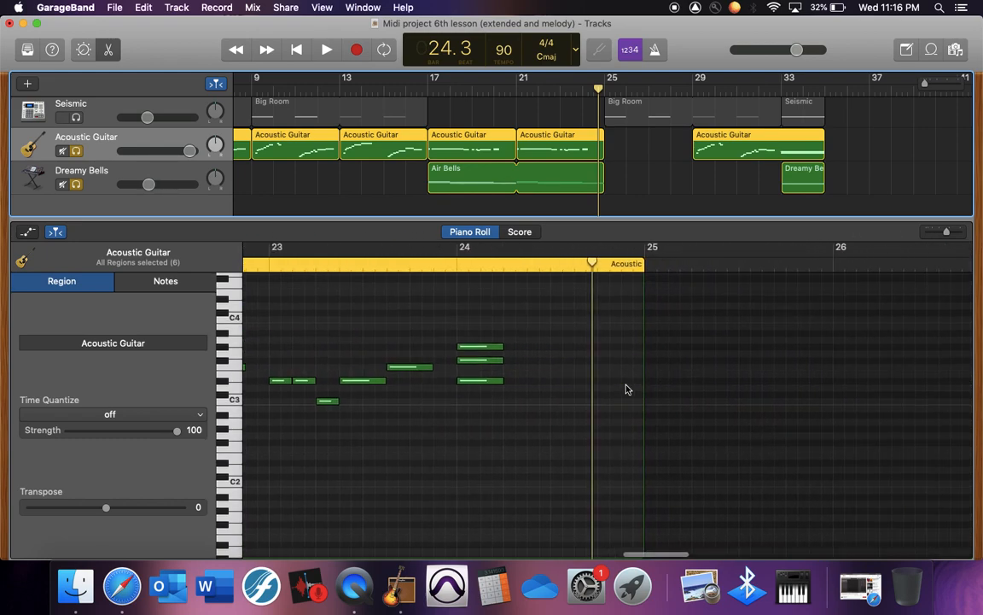
pyautogui.click(692, 91)
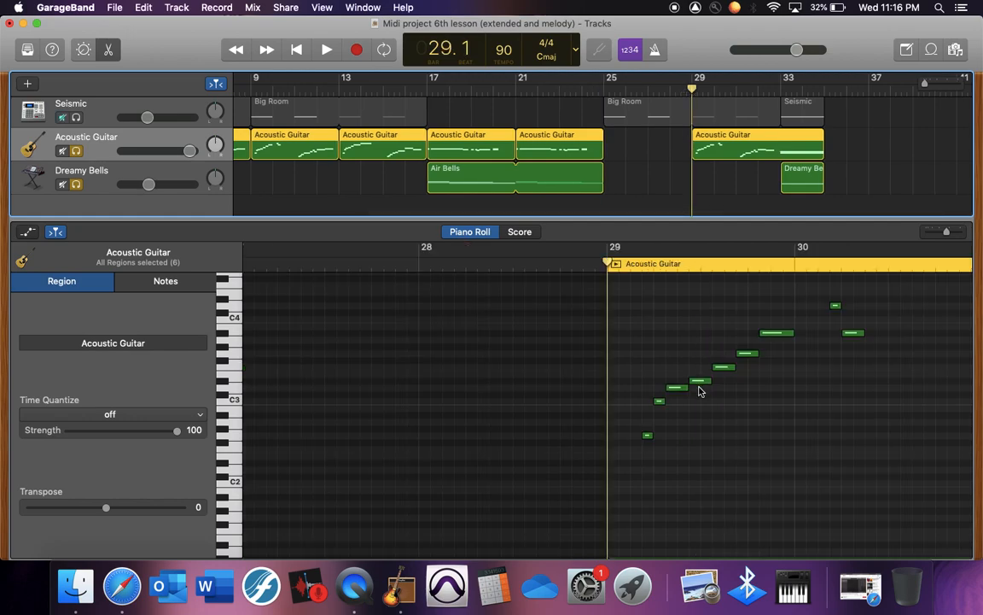
pyautogui.hscroll(4, 698, 391)
pyautogui.hscroll(5, 698, 391)
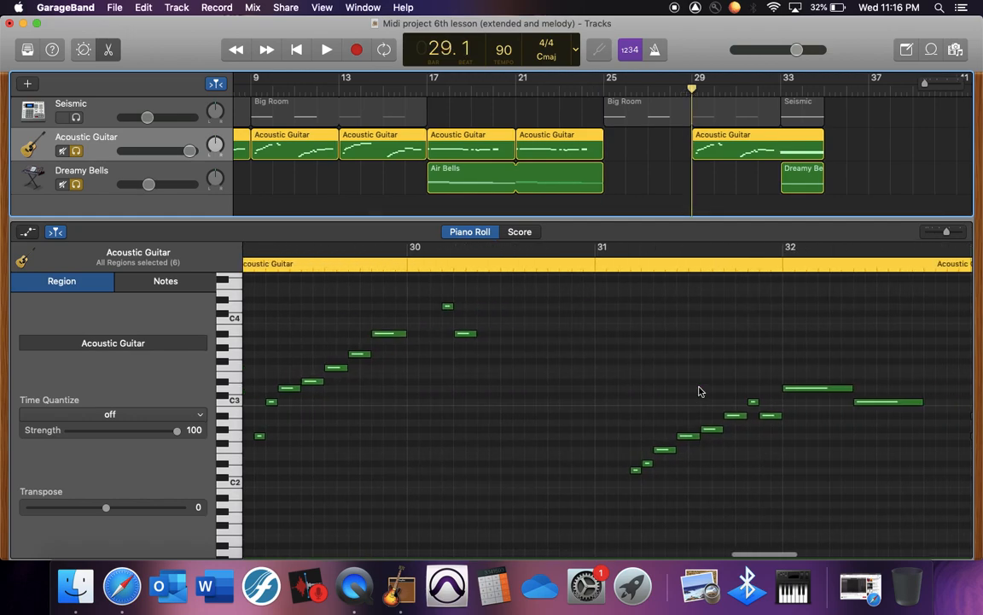
pyautogui.hscroll(2, 563, 384)
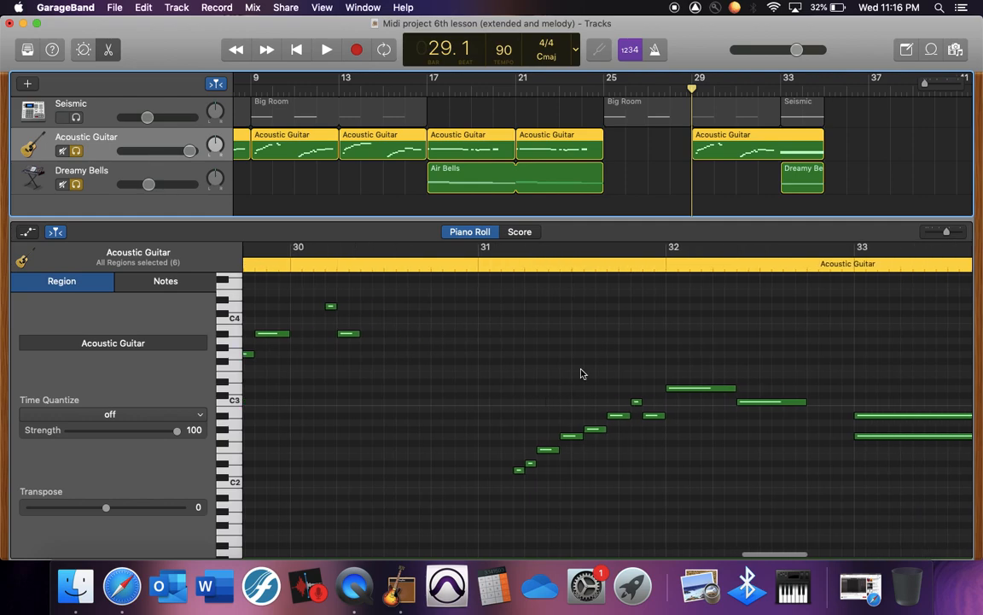
# Place the playhead at bar 33, play the start of the held ending notes, and unsolo the Dreamy Bells track.
pyautogui.click(780, 92)
pyautogui.hscroll(2, 812, 389)
pyautogui.hscroll(3, 803, 389)
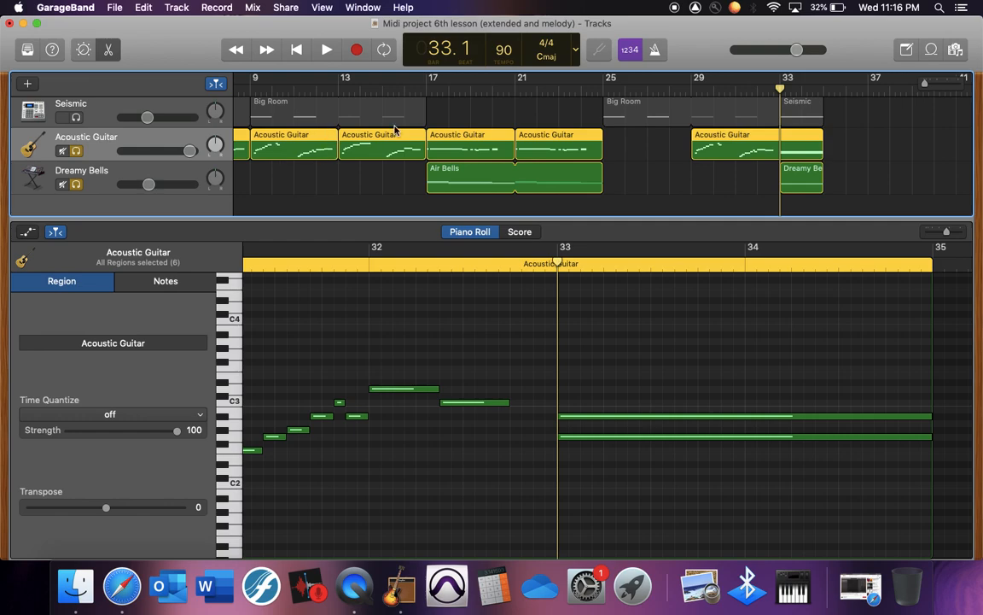
pyautogui.click(331, 55)
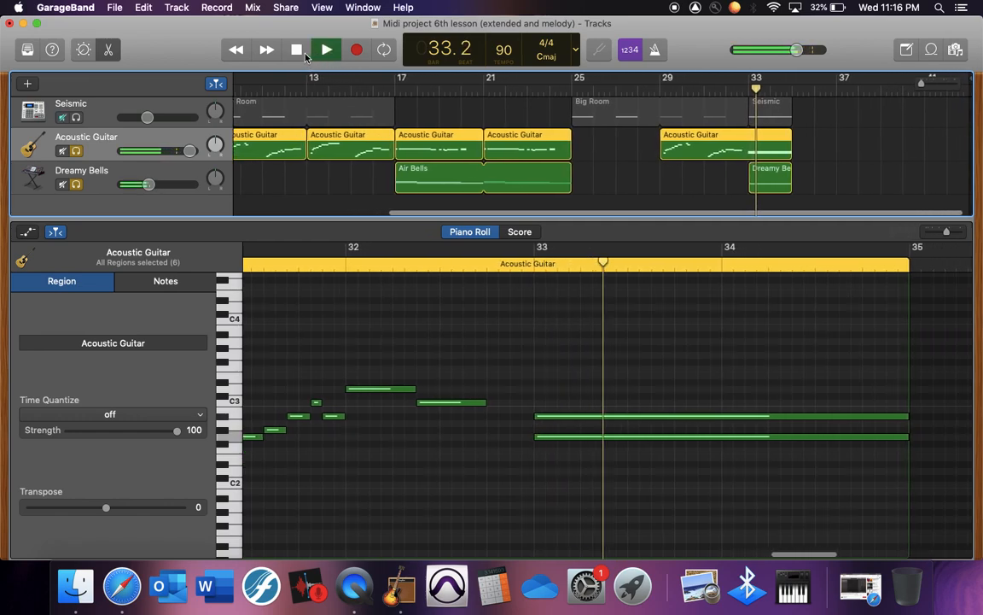
pyautogui.click(297, 50)
pyautogui.click(76, 185)
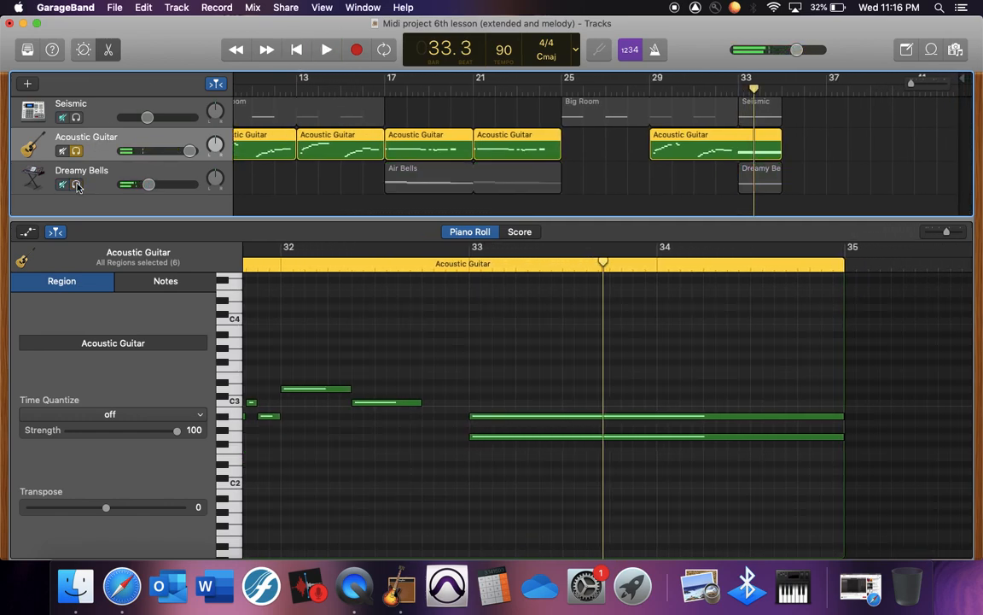
# Return the playhead to bar 33 and replay the held Acoustic Guitar ending notes without the Dreamy Bells.
pyautogui.scroll(5, 303, 153)
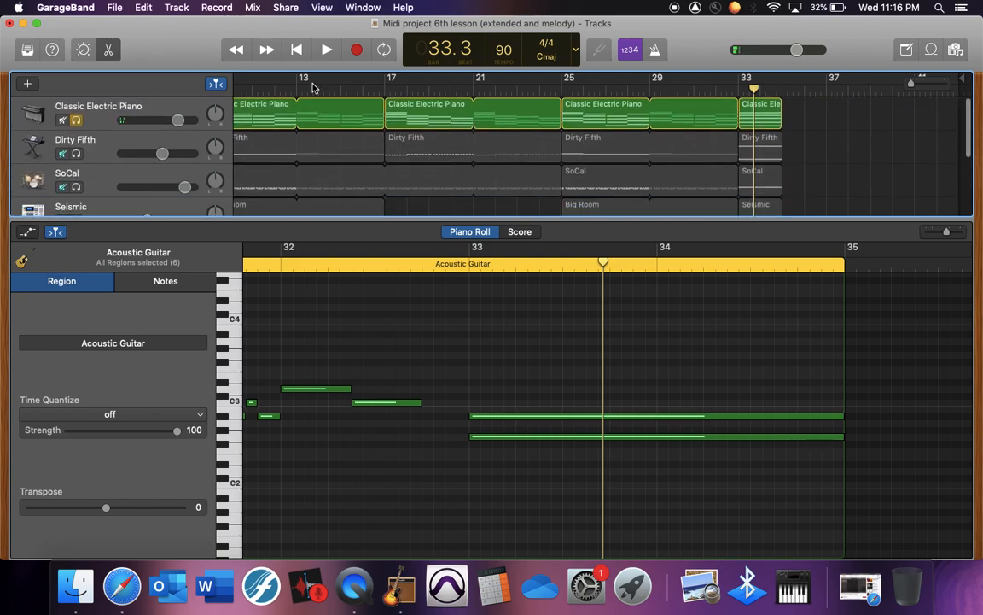
pyautogui.scroll(-4, 303, 153)
pyautogui.press('space')
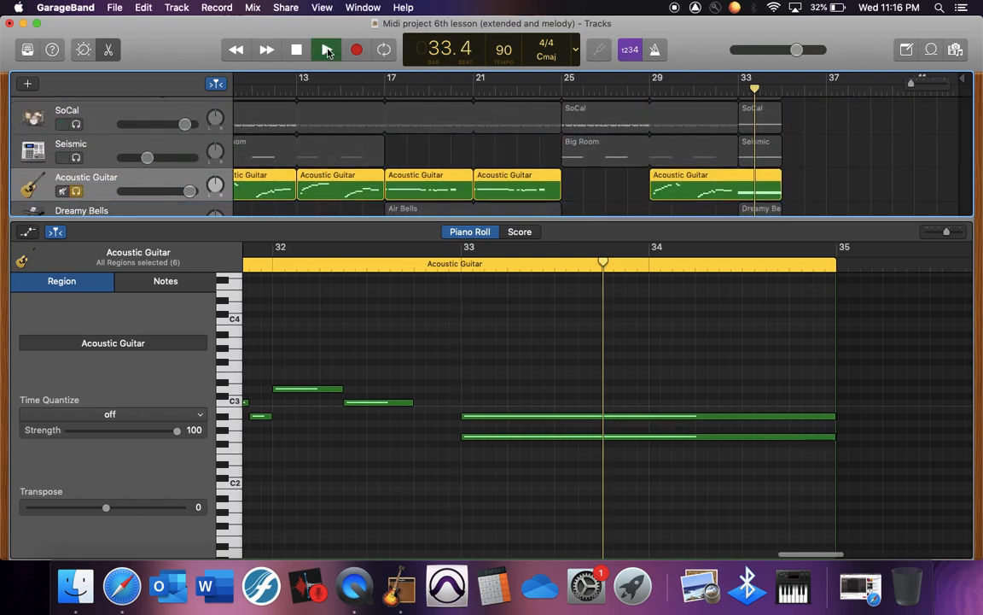
pyautogui.click(295, 55)
pyautogui.click(240, 53)
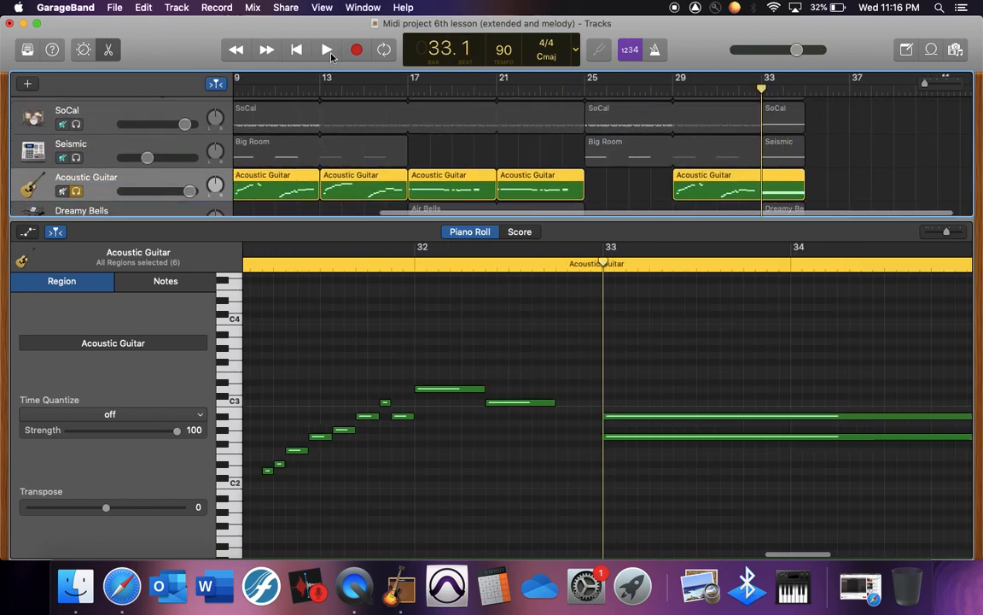
pyautogui.click(329, 51)
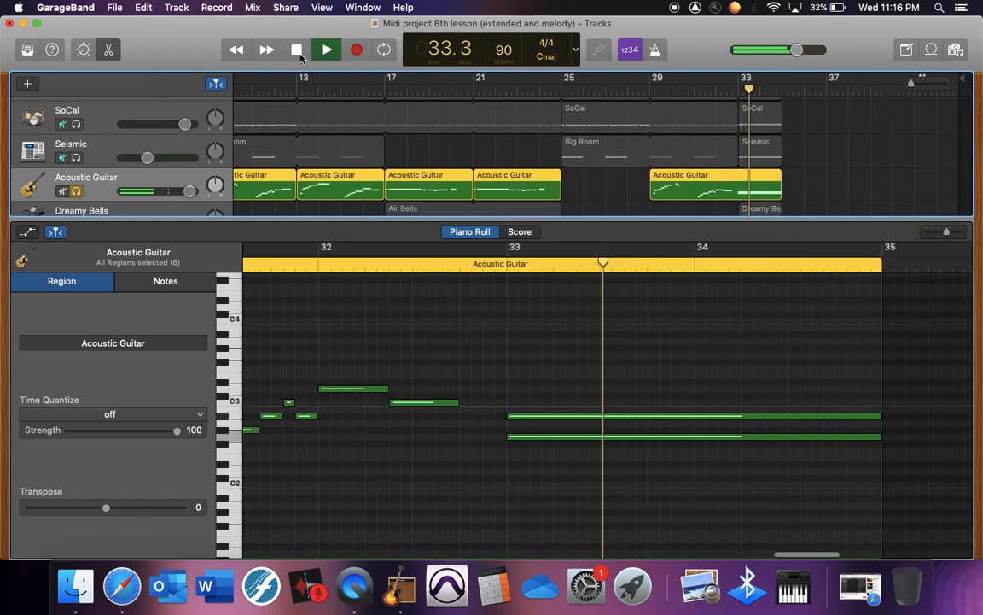
pyautogui.click(301, 56)
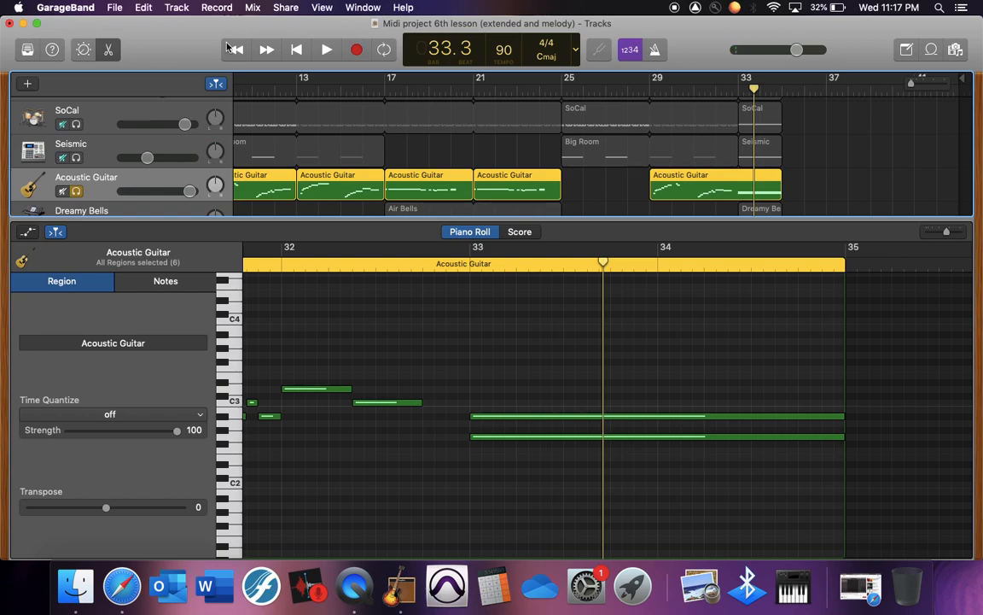
# Open the recent project "Midi project 6B Lesson (extended and simplified melody)" without saving the changes to the current project.
pyautogui.click(143, 8)
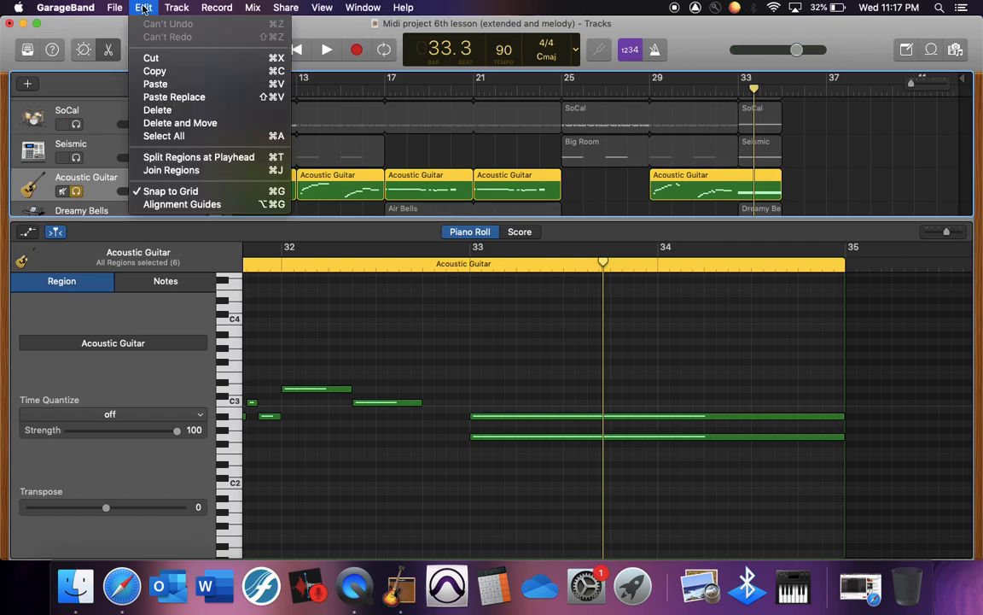
pyautogui.moveTo(123, 10)
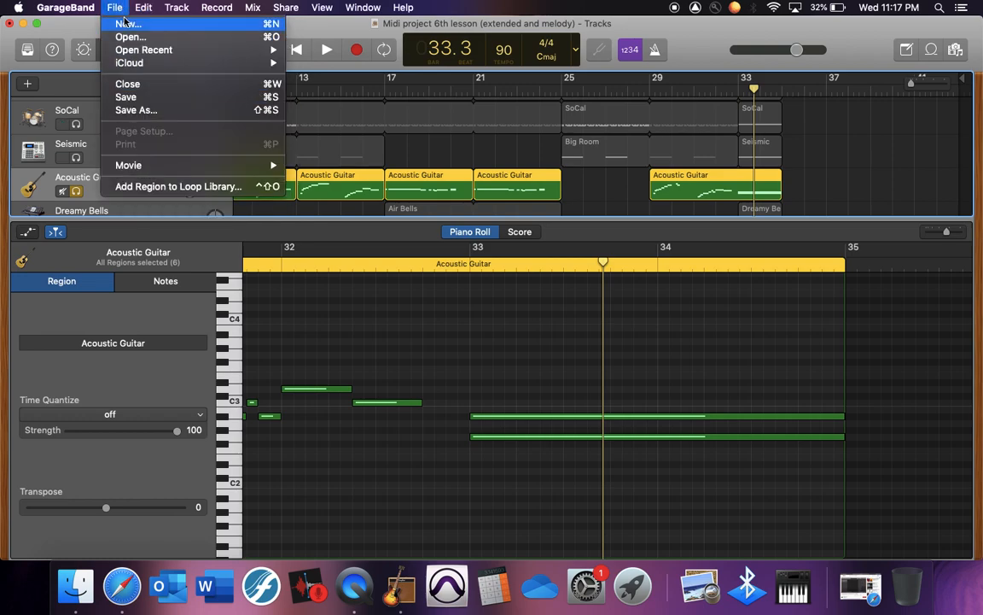
pyautogui.moveTo(229, 55)
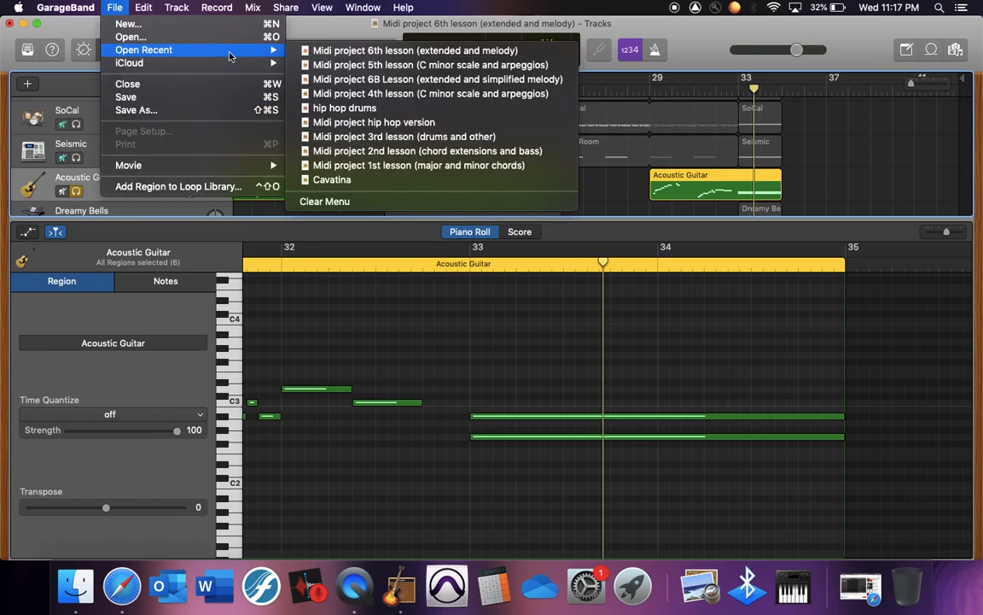
pyautogui.click(356, 80)
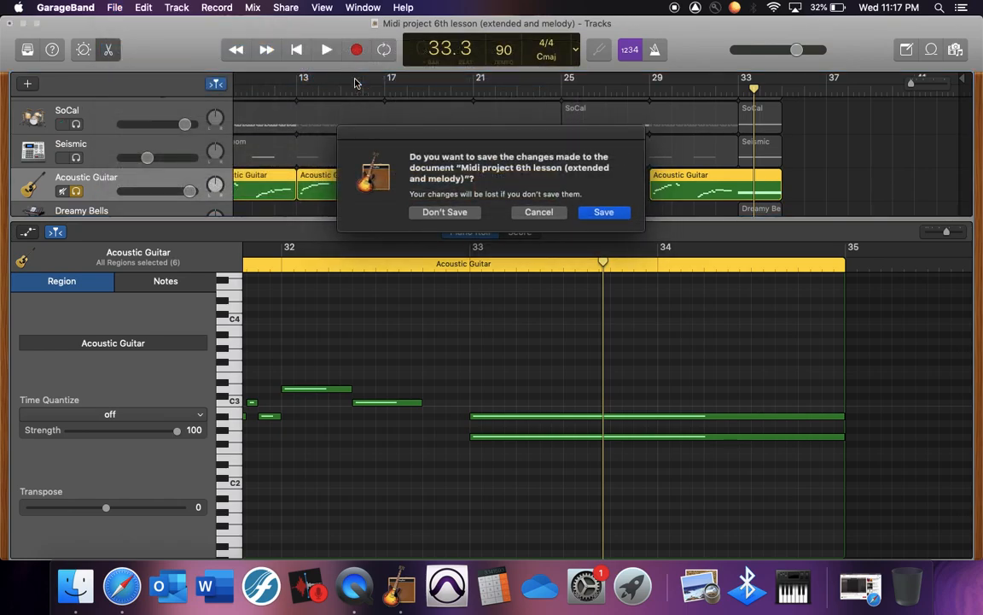
pyautogui.click(474, 214)
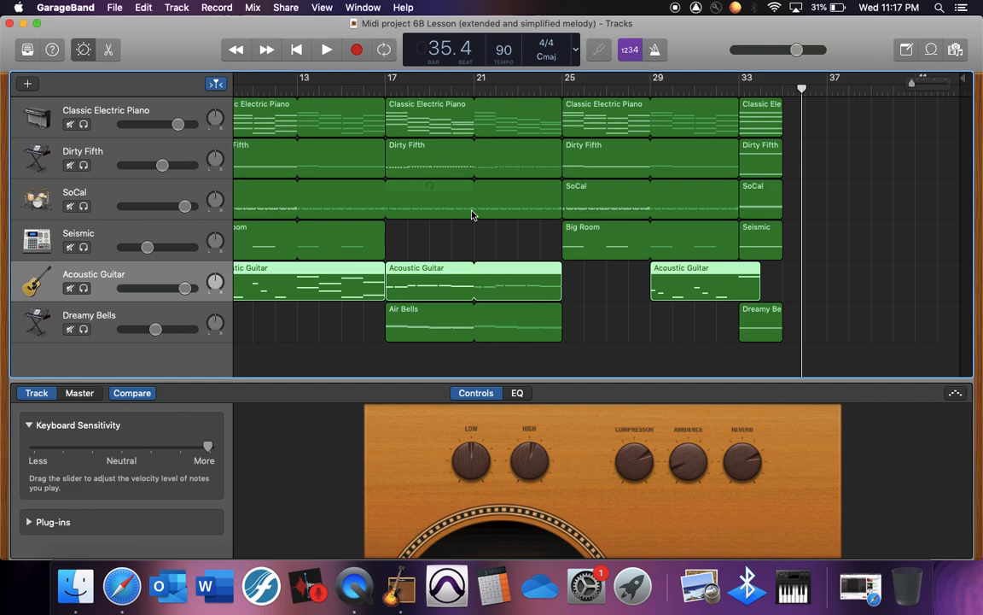
# Examine the arrangement of the simplified Acoustic Guitar regions from bar 5 to the ending at bar 33.
pyautogui.hscroll(-10, 472, 215)
pyautogui.hscroll(-2, 489, 216)
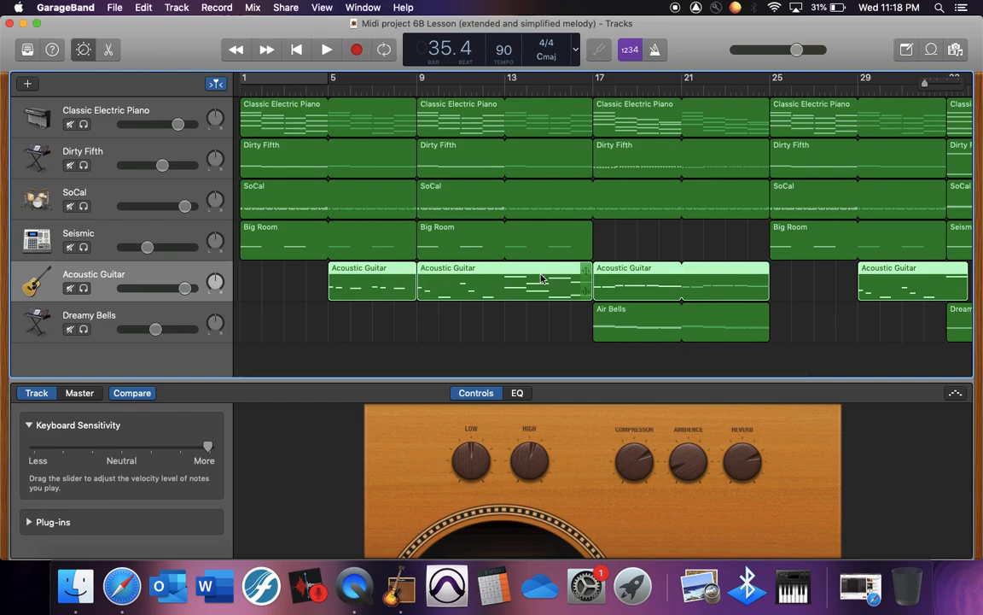
pyautogui.hscroll(2, 540, 277)
pyautogui.hscroll(2, 423, 267)
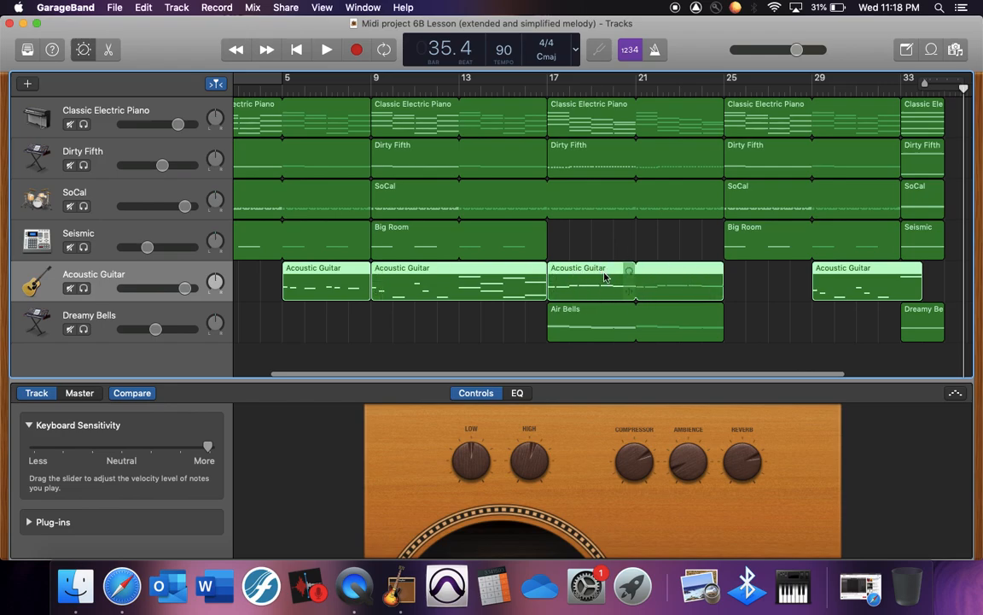
pyautogui.hscroll(4, 679, 280)
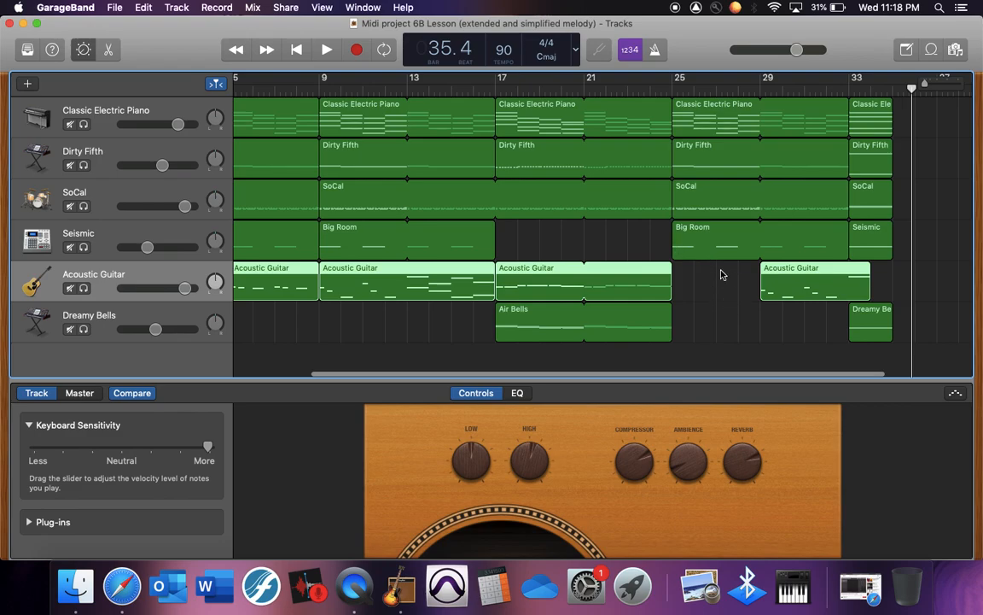
pyautogui.hscroll(2, 713, 295)
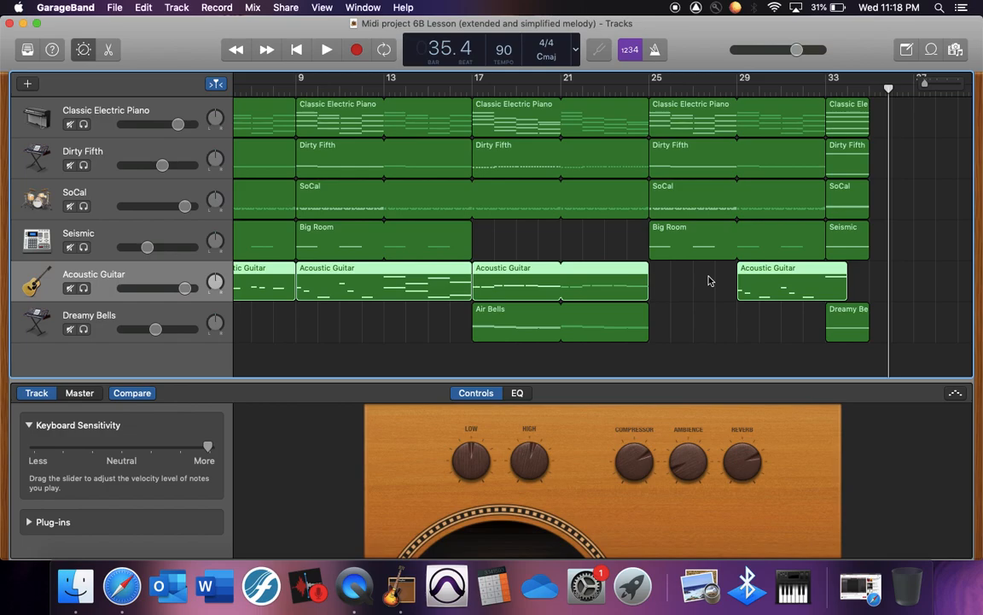
pyautogui.hscroll(-1, 708, 280)
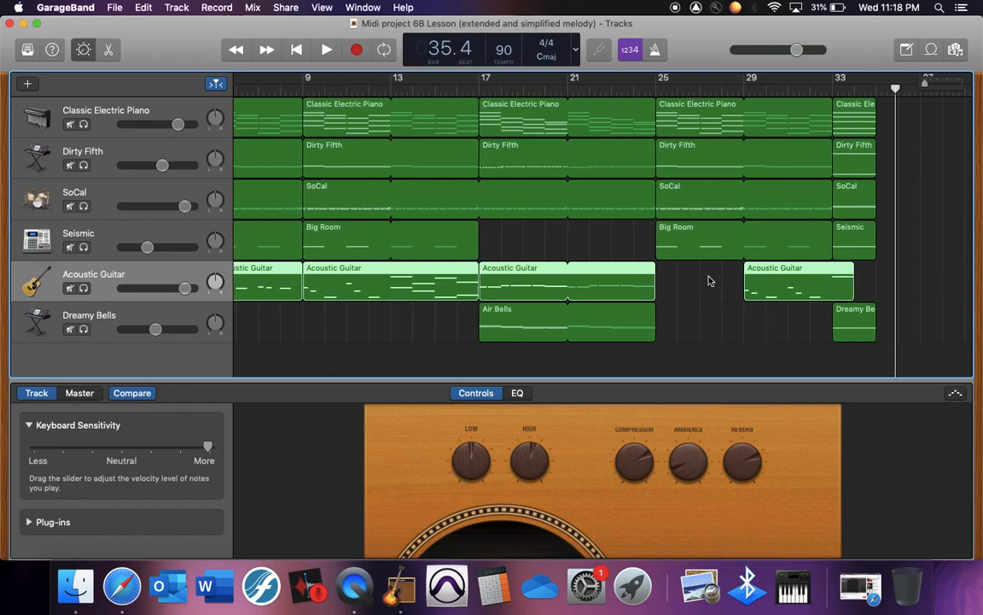
pyautogui.hscroll(-10, 708, 280)
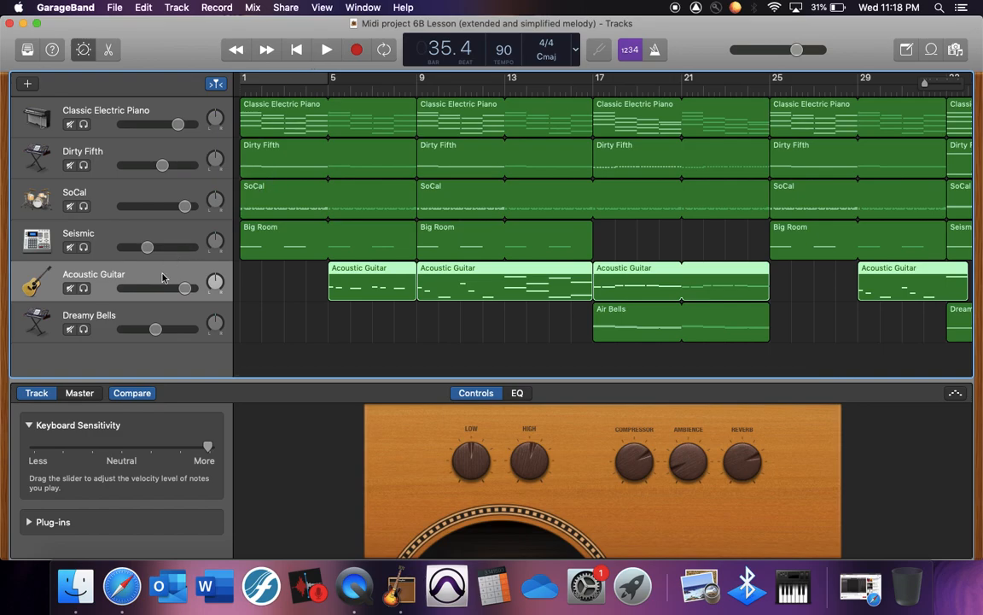
# Show the simplified Acoustic Guitar melody in the piano roll editor.
pyautogui.press('e')
pyautogui.scroll(5, 308, 472)
pyautogui.scroll(-6, 307, 472)
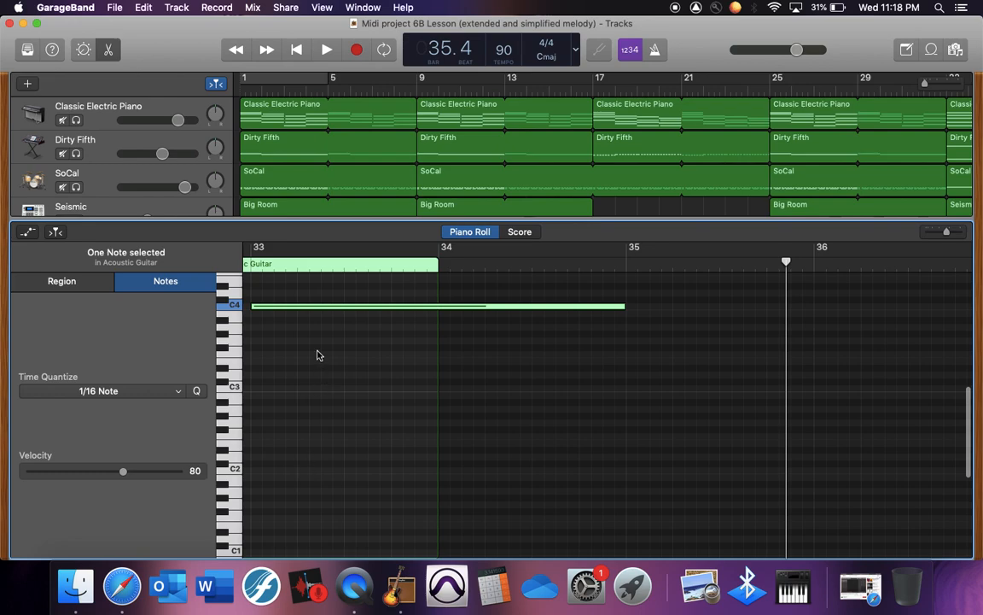
# Raise the system volume and play the simplified song from bar 1.
pyautogui.press('XF86AudioRaiseVolume')
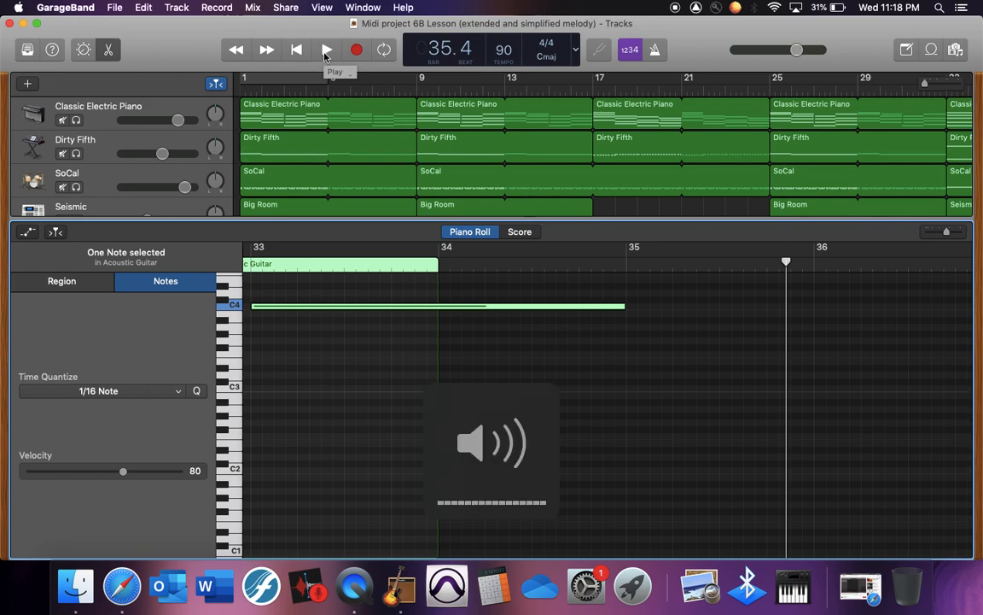
pyautogui.click(325, 51)
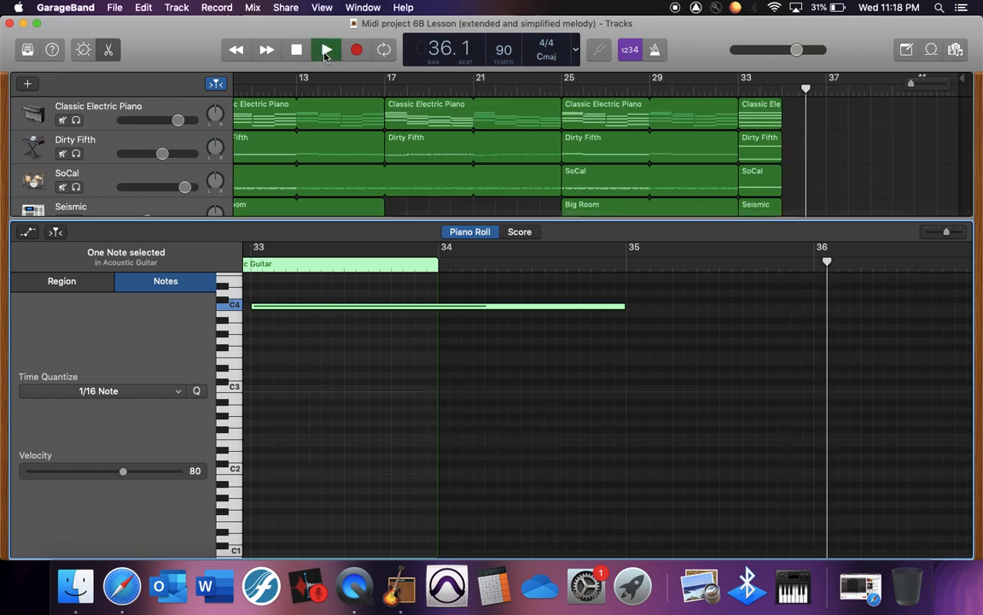
pyautogui.click(297, 52)
pyautogui.click(297, 51)
pyautogui.click(327, 51)
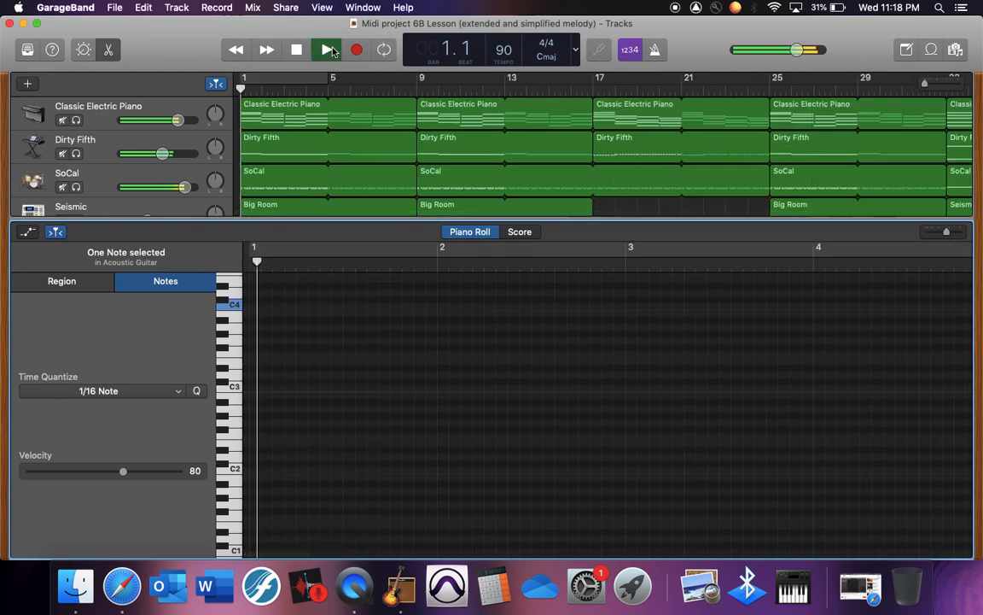
# Raise the volume of the Acoustic Guitar track during playback.
pyautogui.scroll(-3, 66, 189)
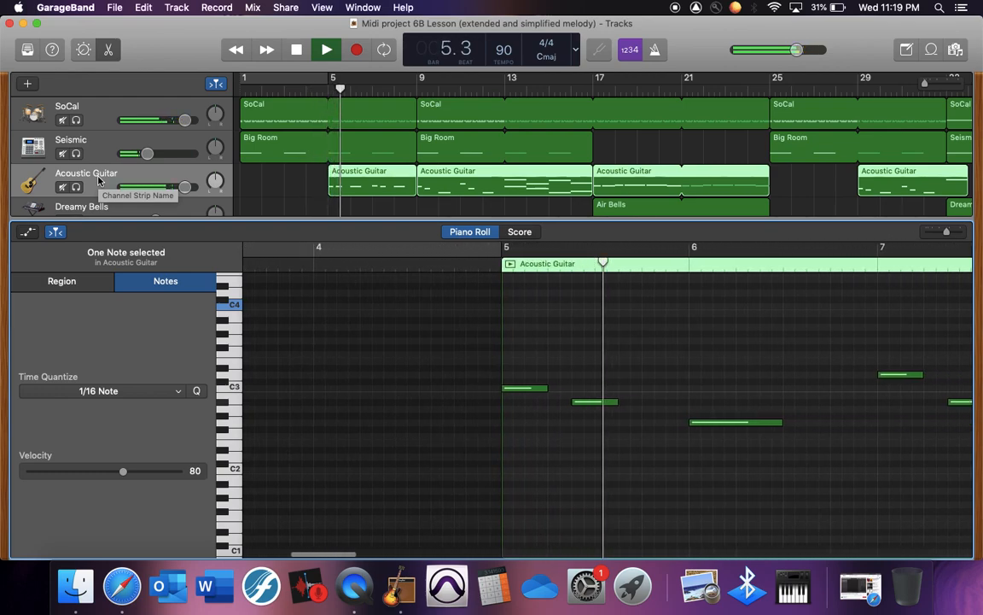
pyautogui.moveTo(186, 187); pyautogui.dragTo(197, 185)
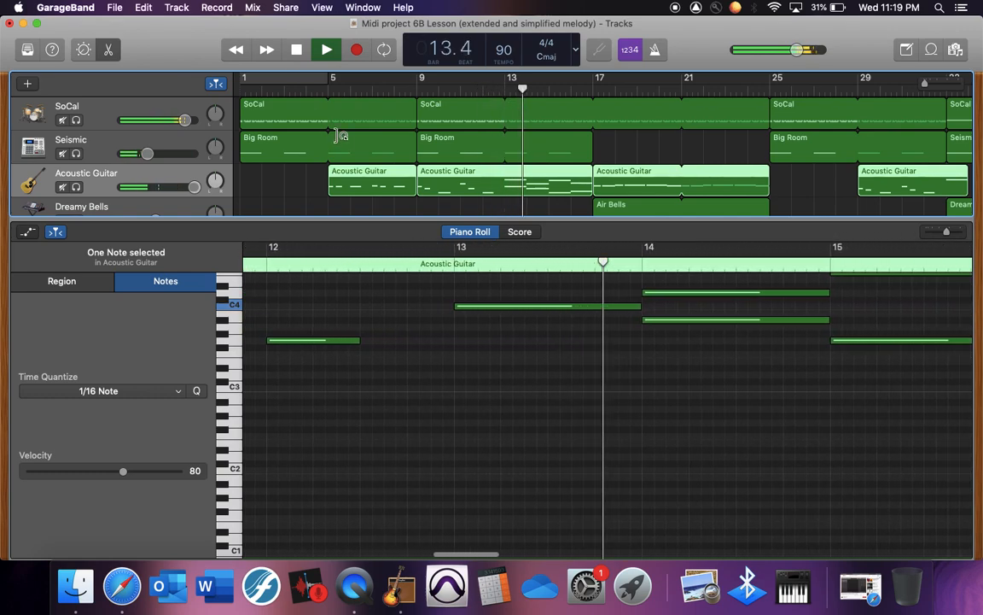
# Follow the paired Acoustic Guitar notes in bars 13 to 16 in the piano roll during playback.
pyautogui.scroll(4, 454, 438)
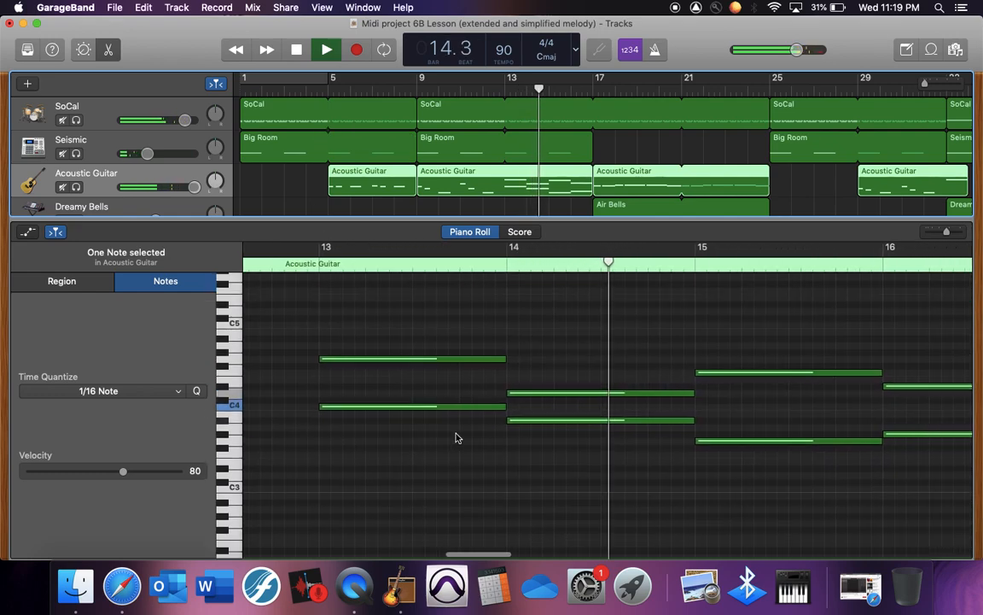
pyautogui.scroll(-1, 455, 438)
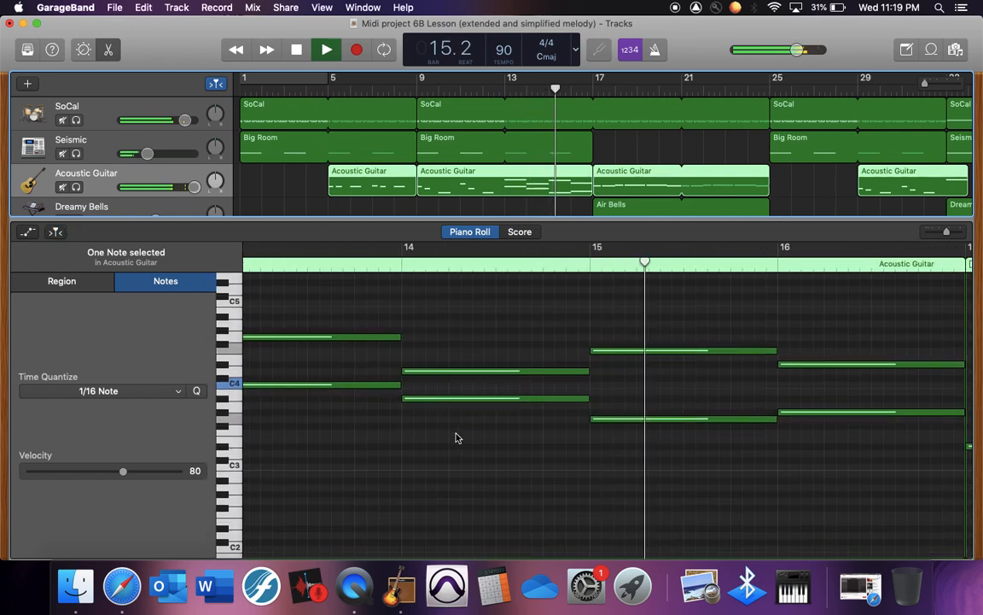
pyautogui.hscroll(4, 455, 437)
pyautogui.scroll(-2, 498, 470)
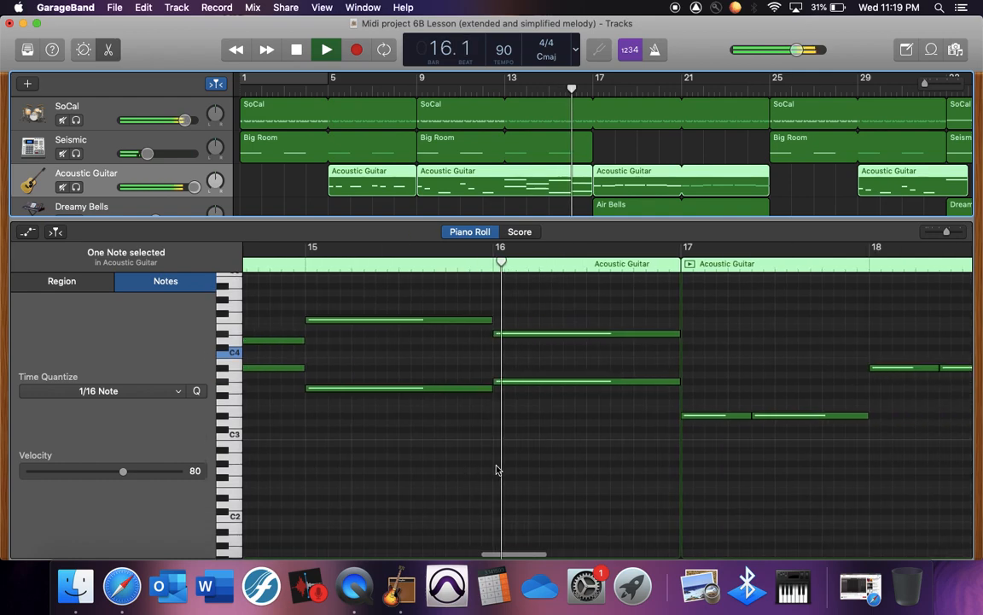
pyautogui.hscroll(3, 498, 469)
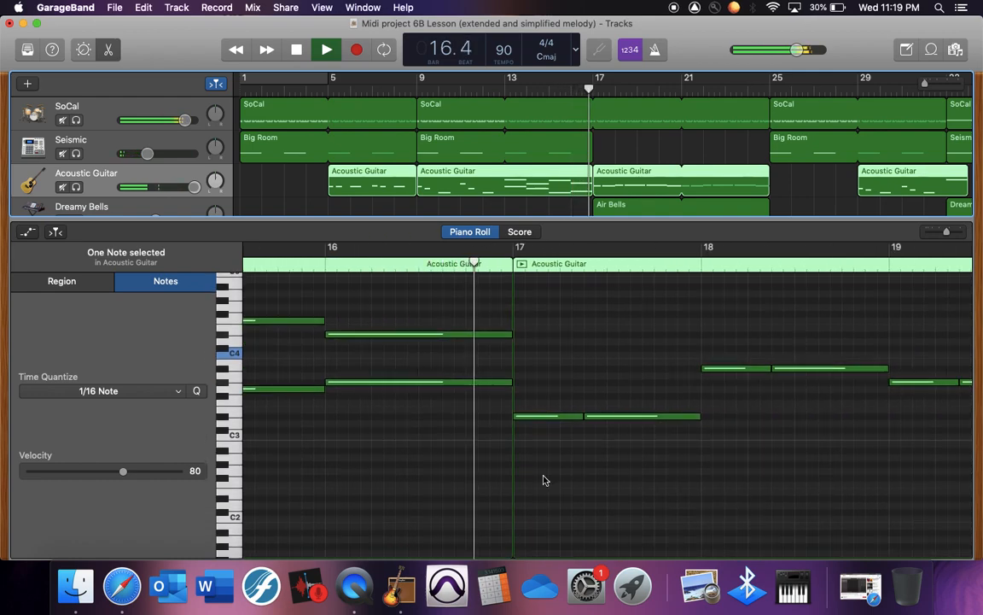
# Follow the Acoustic Guitar melody and its looped repeat from bar 17 to bar 24 during playback.
pyautogui.hscroll(2, 607, 500)
pyautogui.hscroll(2, 607, 500)
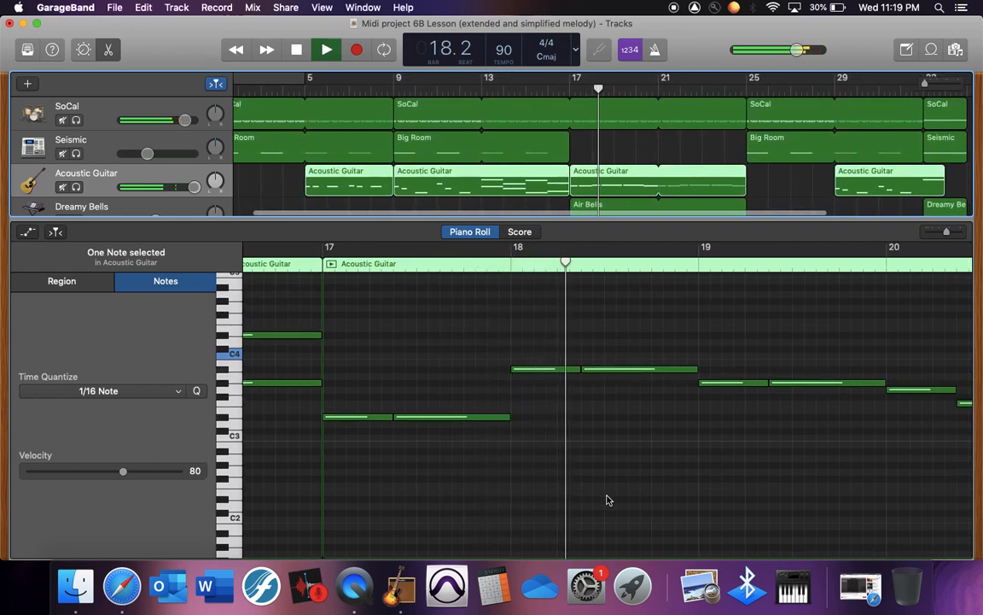
pyautogui.hscroll(2, 608, 500)
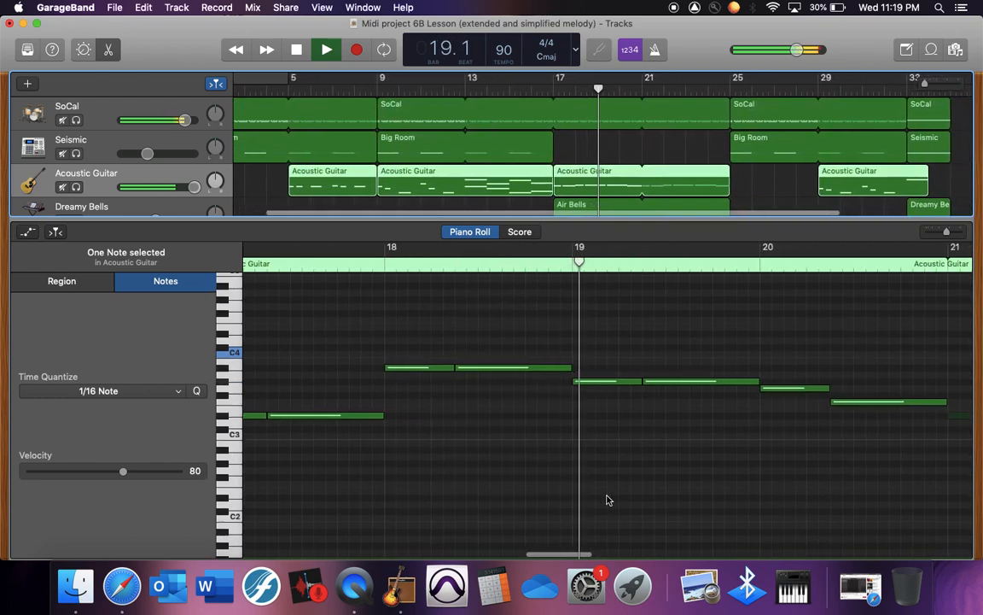
pyautogui.hscroll(3, 607, 501)
pyautogui.scroll(-1, 608, 500)
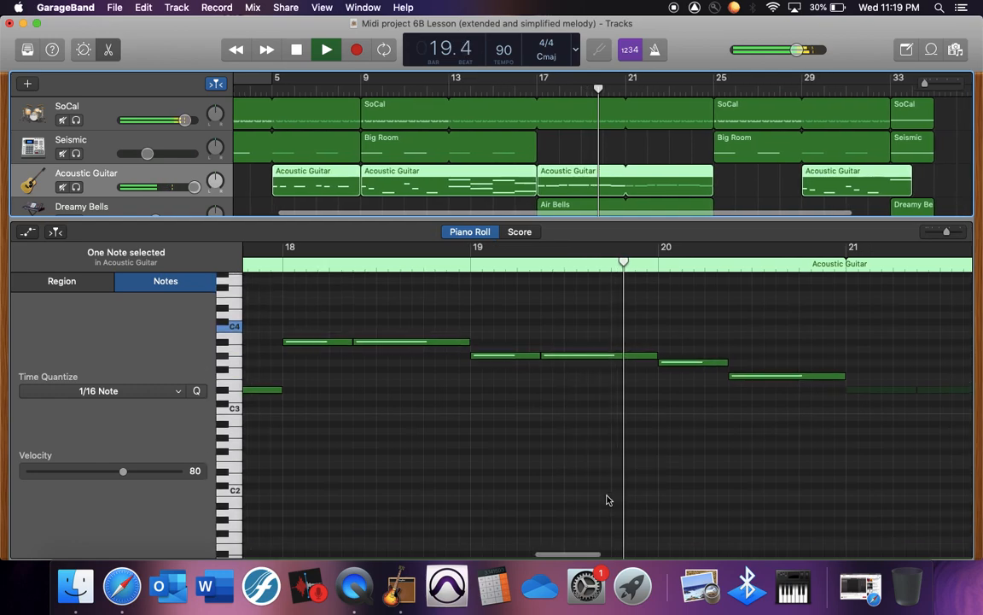
pyautogui.hscroll(4, 608, 501)
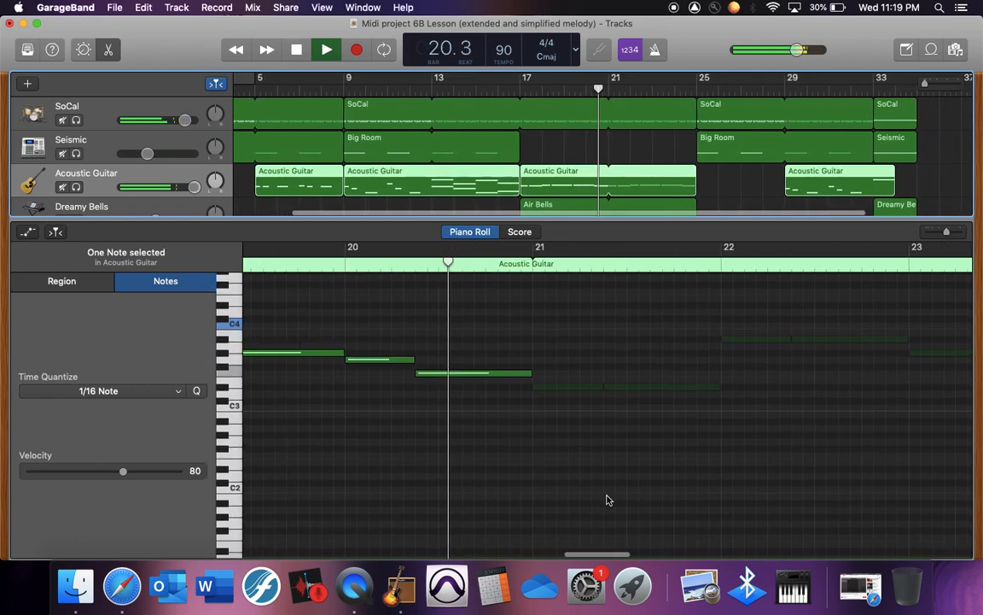
pyautogui.hscroll(4, 608, 500)
pyautogui.scroll(-1, 608, 500)
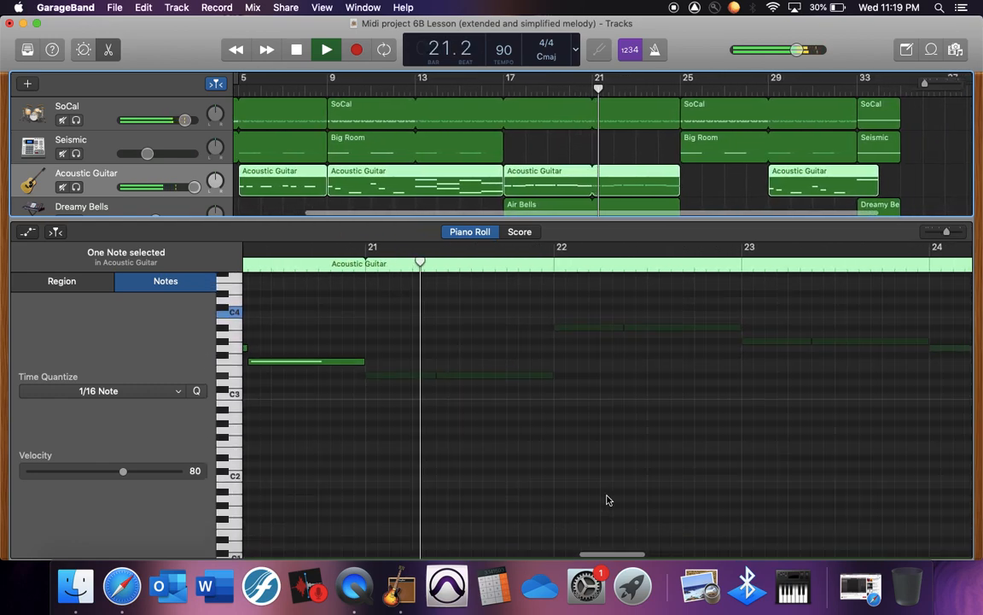
pyautogui.hscroll(2, 607, 501)
pyautogui.scroll(-1, 607, 501)
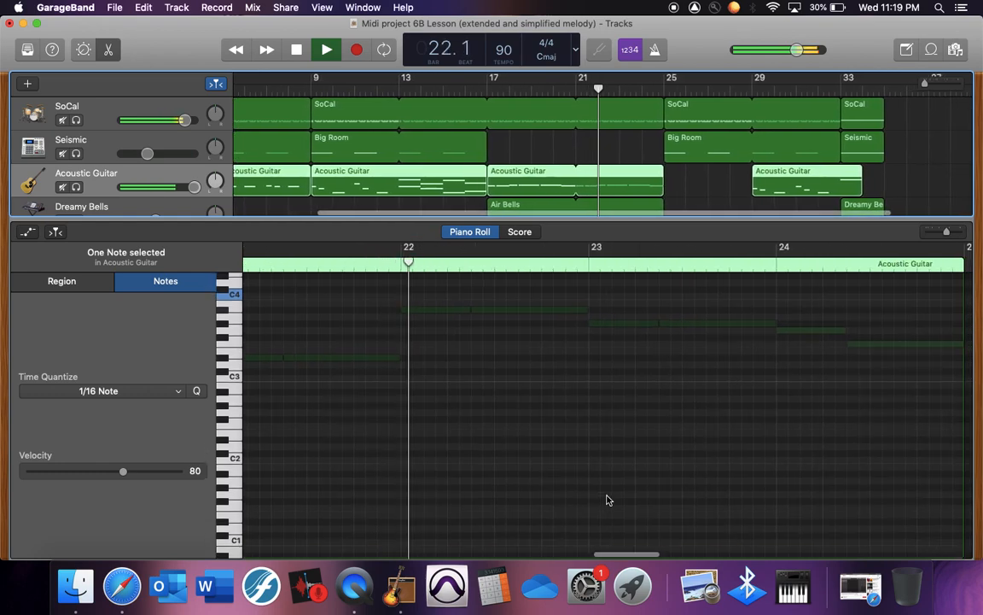
pyautogui.hscroll(3, 607, 501)
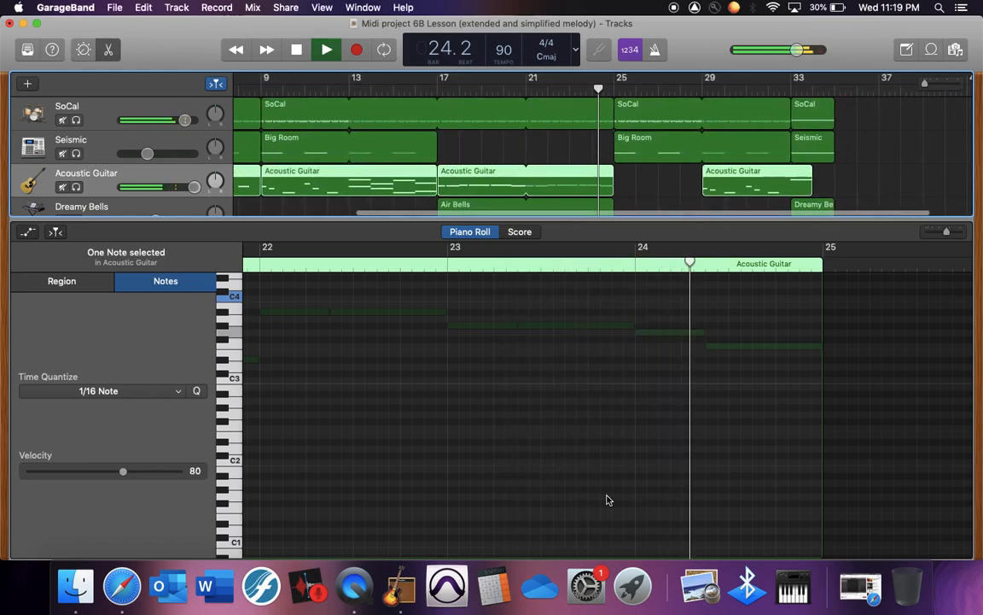
# Raise the system volume, follow the held Acoustic Guitar ending note at bar 33, and stop playback after it.
pyautogui.press('XF86AudioRaiseVolume')
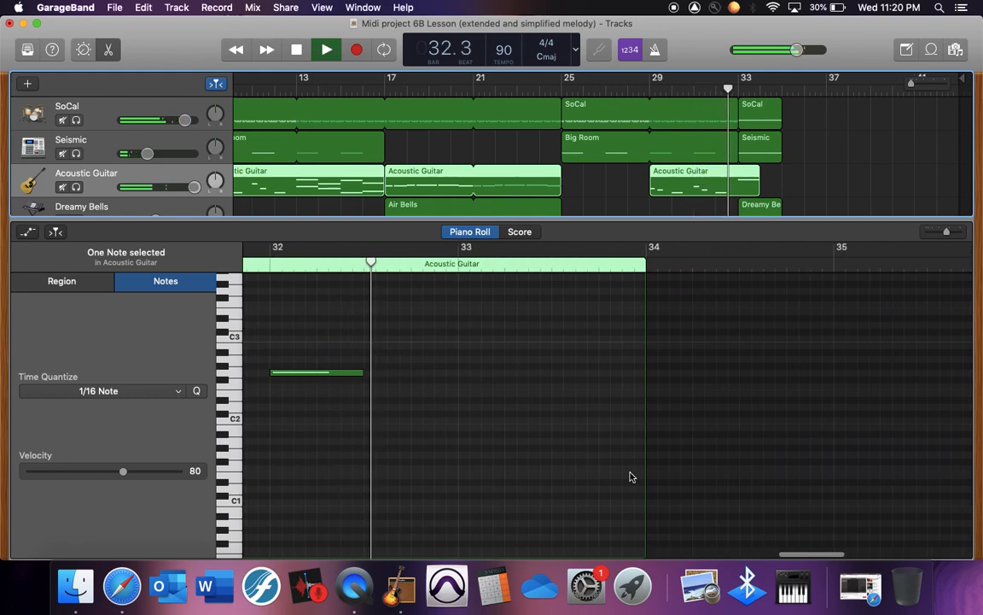
pyautogui.scroll(4, 630, 476)
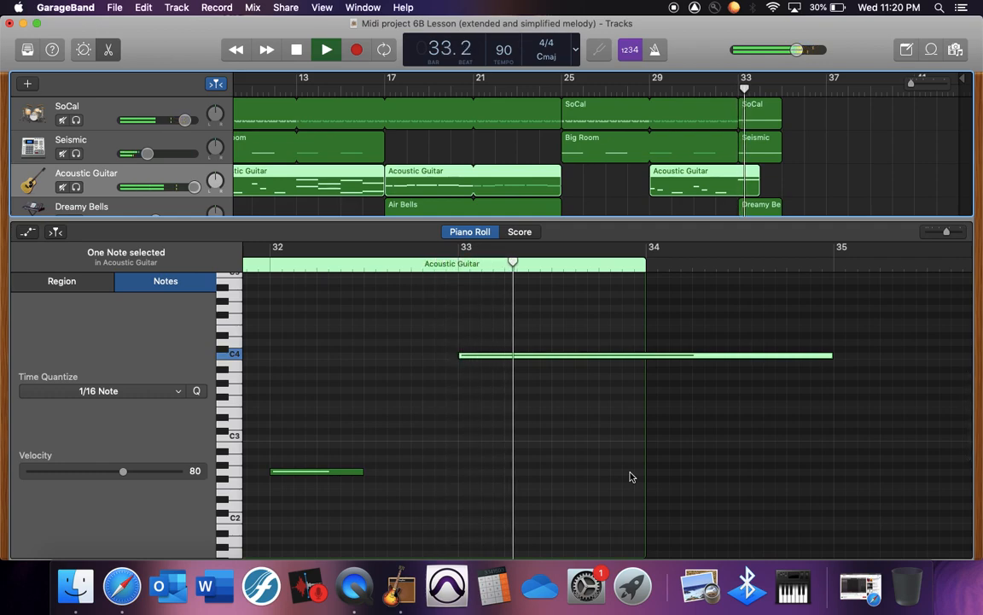
pyautogui.click(302, 49)
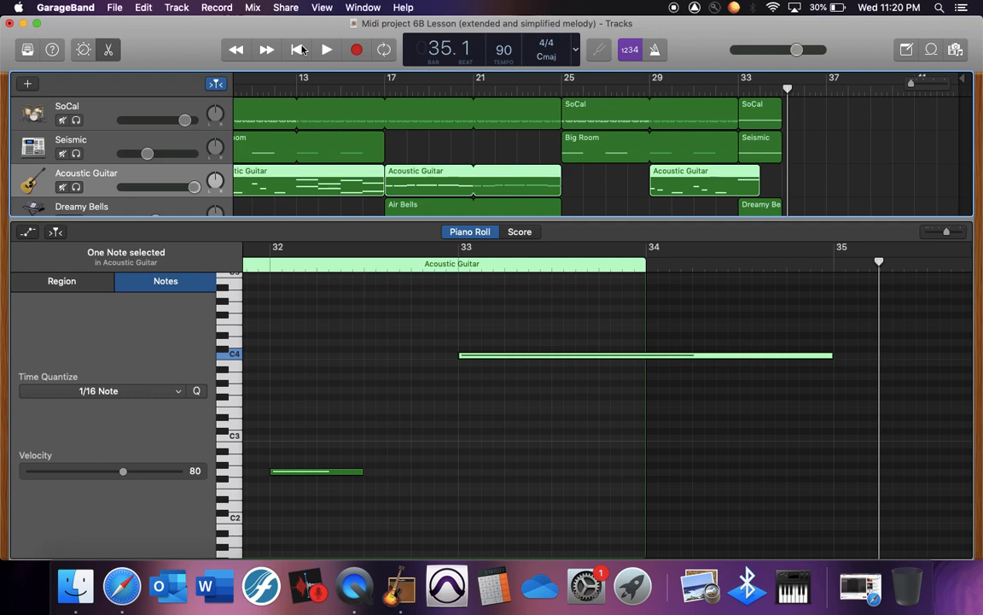
# Look back through the Acoustic Guitar notes from the ending at bar 33 to the region starting at bar 9.
pyautogui.scroll(-2, 290, 176)
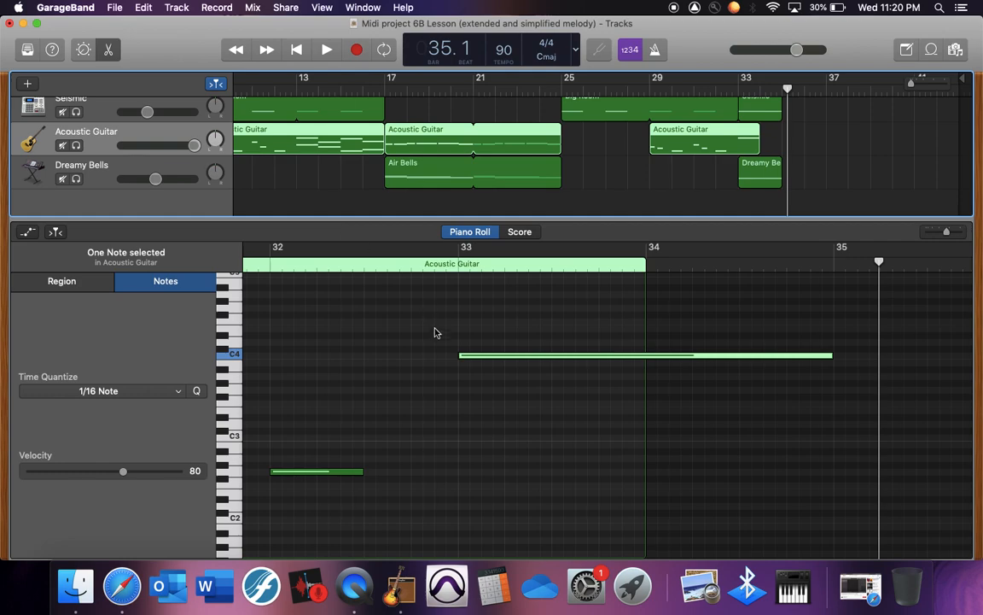
pyautogui.hscroll(-2, 434, 340)
pyautogui.hscroll(-8, 409, 174)
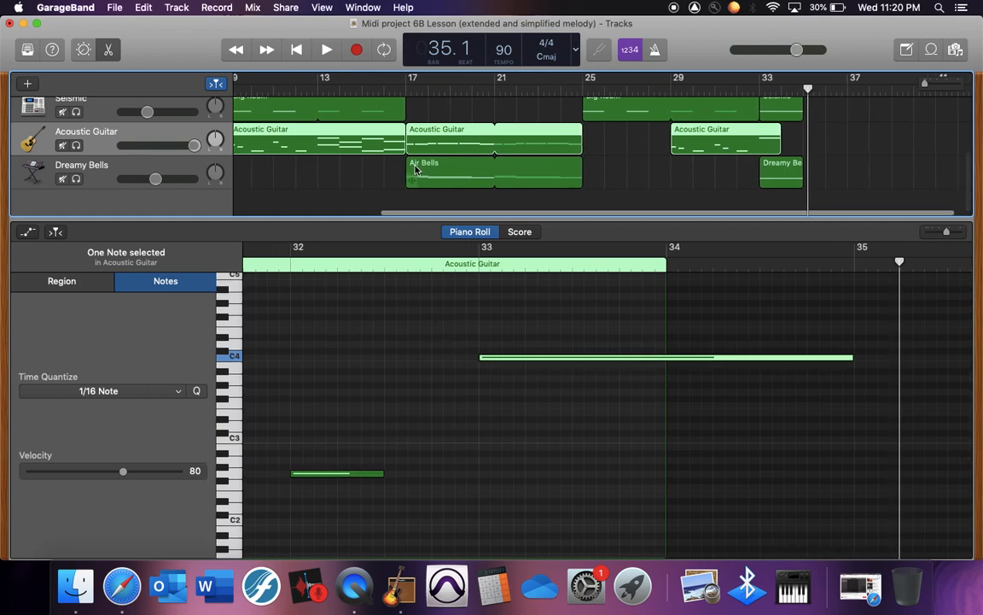
pyautogui.hscroll(-15, 409, 377)
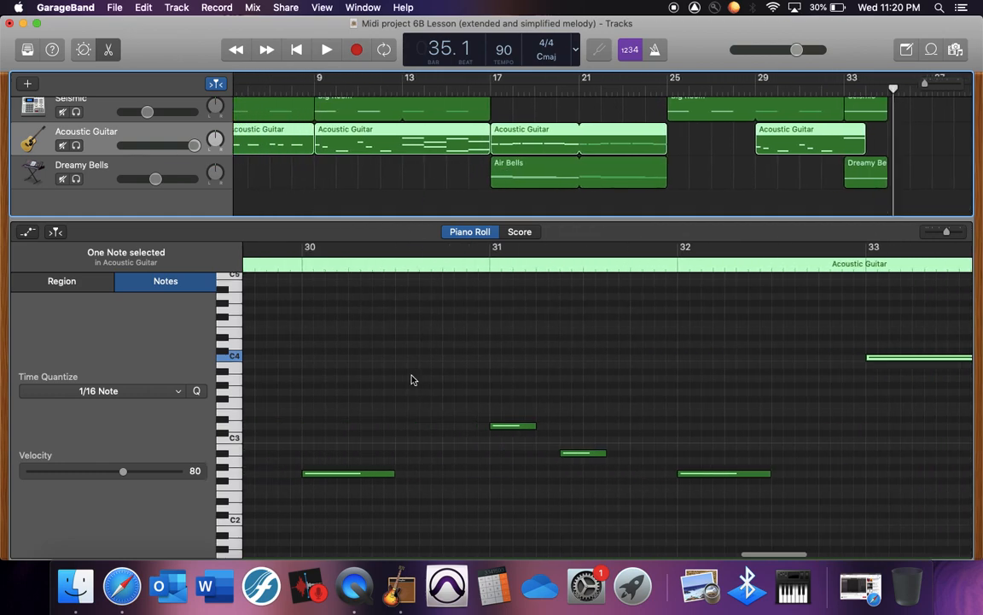
pyautogui.hscroll(-11, 412, 379)
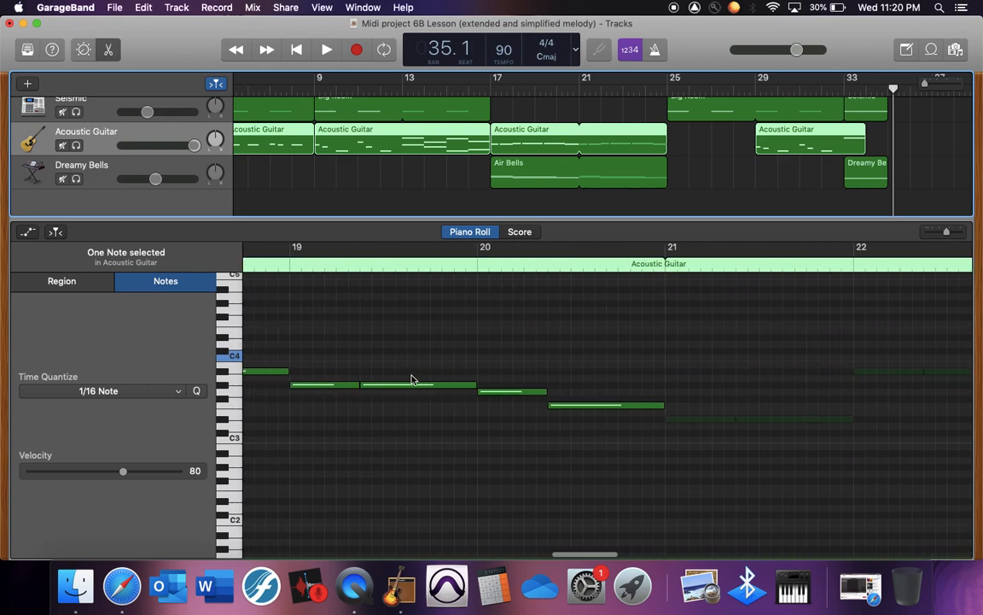
pyautogui.hscroll(-6, 412, 379)
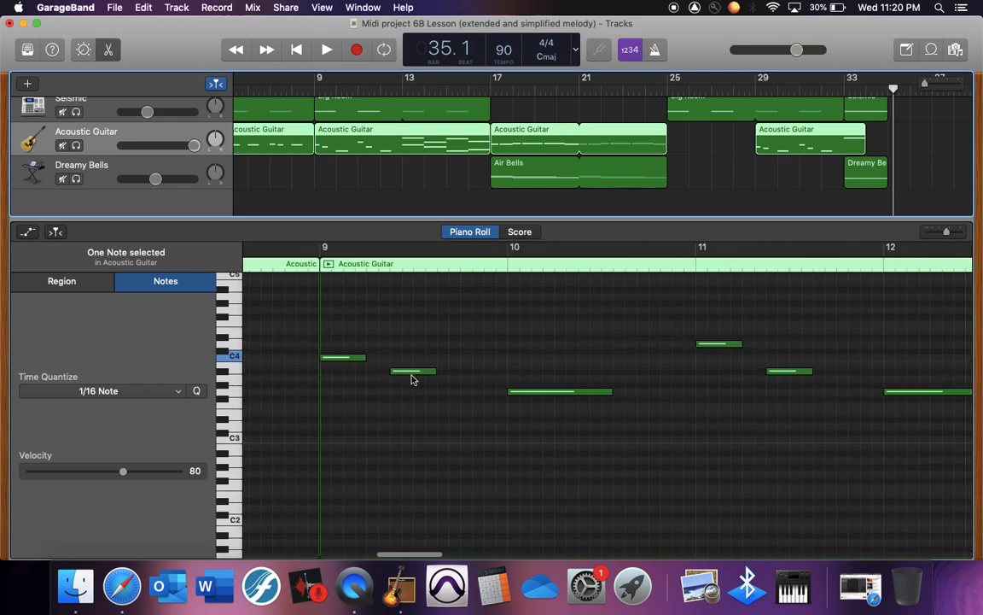
# Place the playhead at bar 15 and examine the paired Acoustic Guitar notes in bars 13 to 16.
pyautogui.hscroll(6, 412, 378)
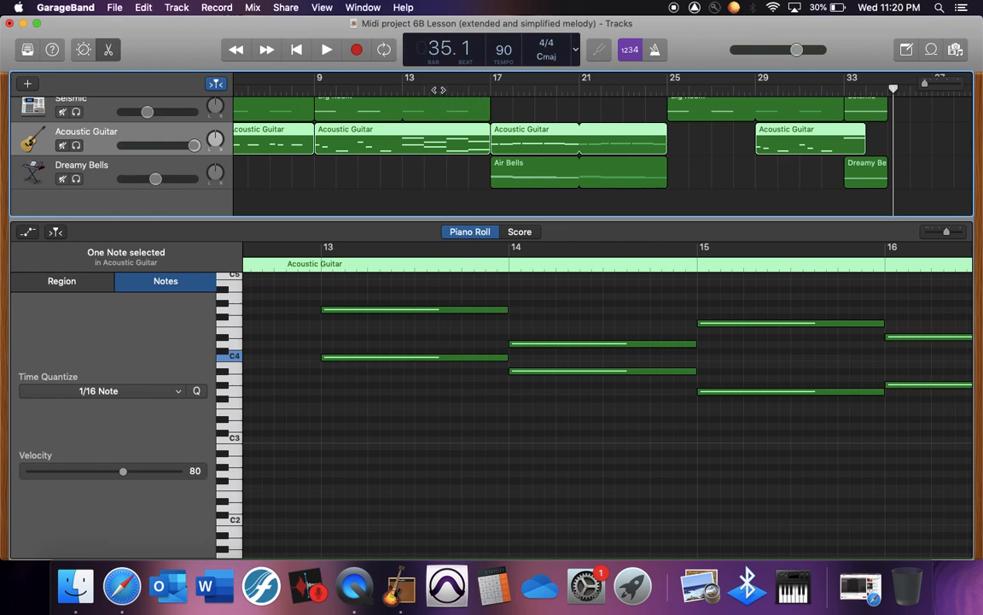
pyautogui.click(439, 90)
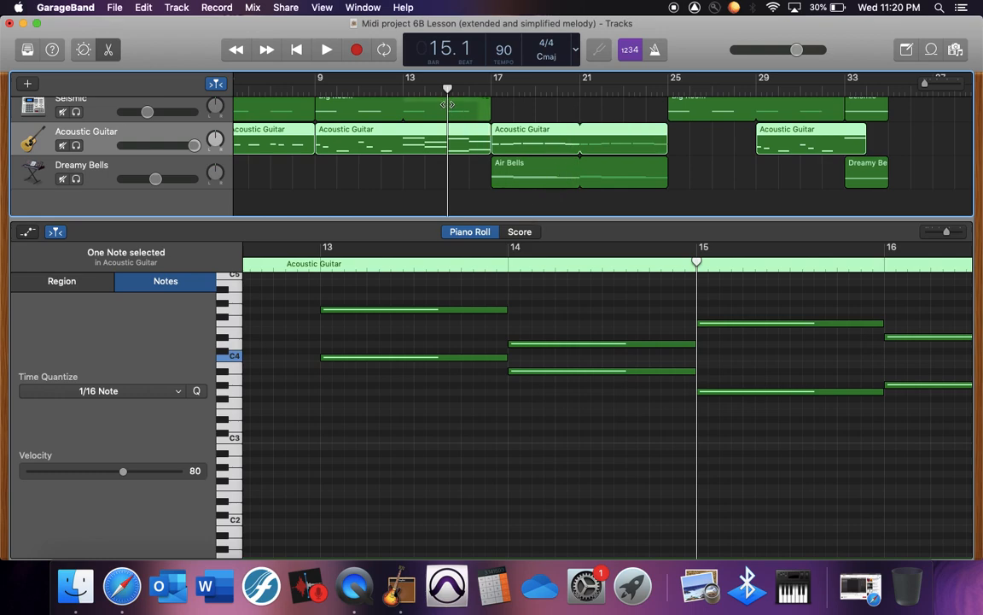
pyautogui.hscroll(4, 476, 309)
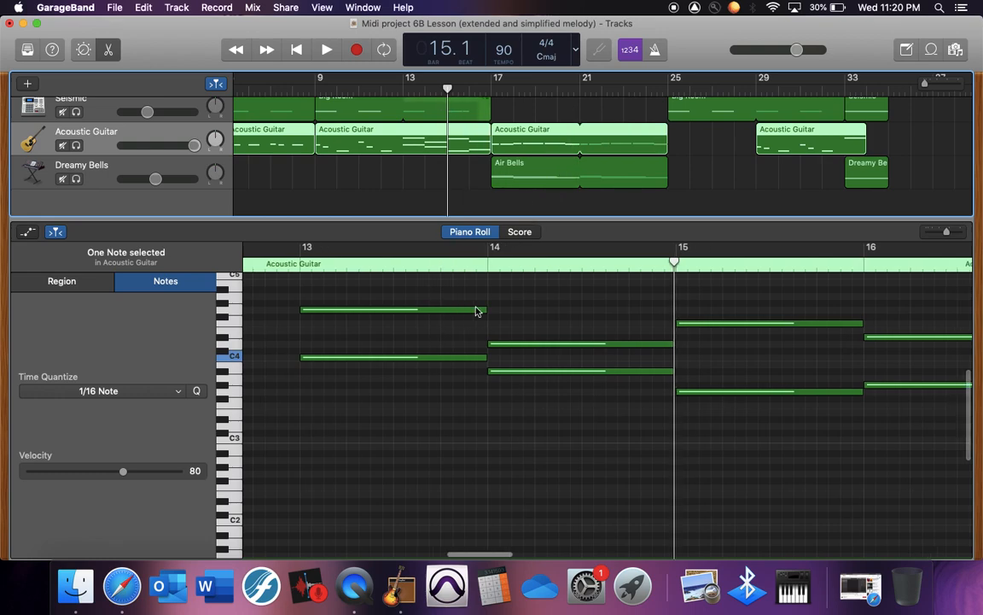
pyautogui.hscroll(3, 553, 389)
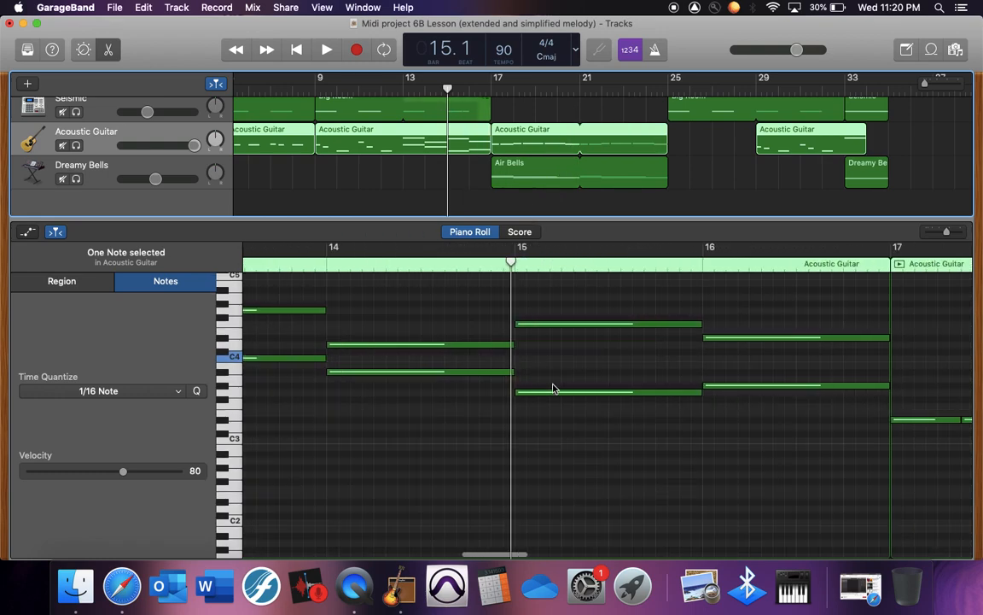
pyautogui.hscroll(-5, 553, 389)
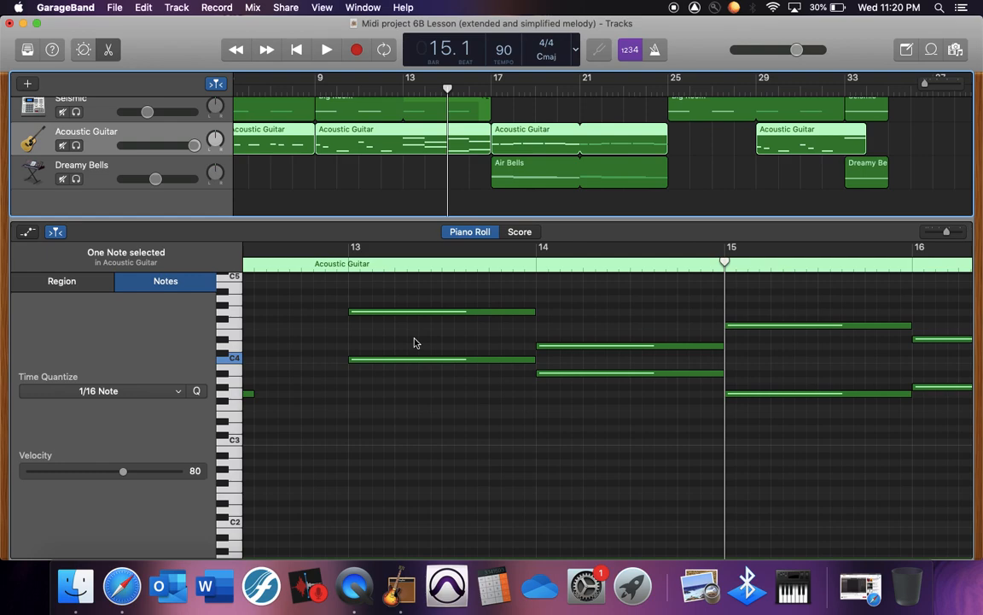
# Check the Classic Electric Piano regions, review the paired guitar notes in bars 13 to 16, and return the piano roll to bar 1.
pyautogui.scroll(10, 431, 349)
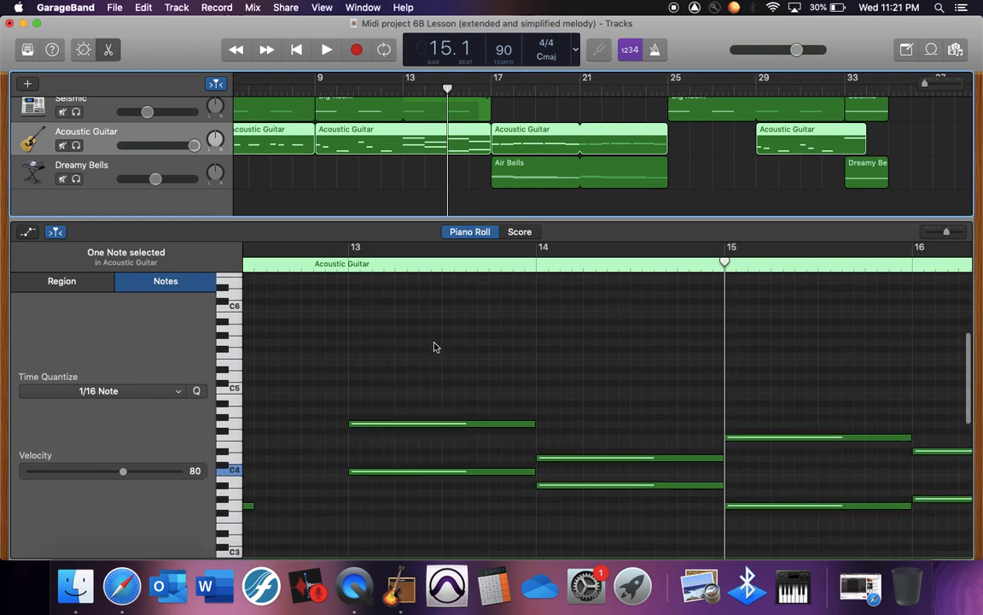
pyautogui.scroll(4, 419, 151)
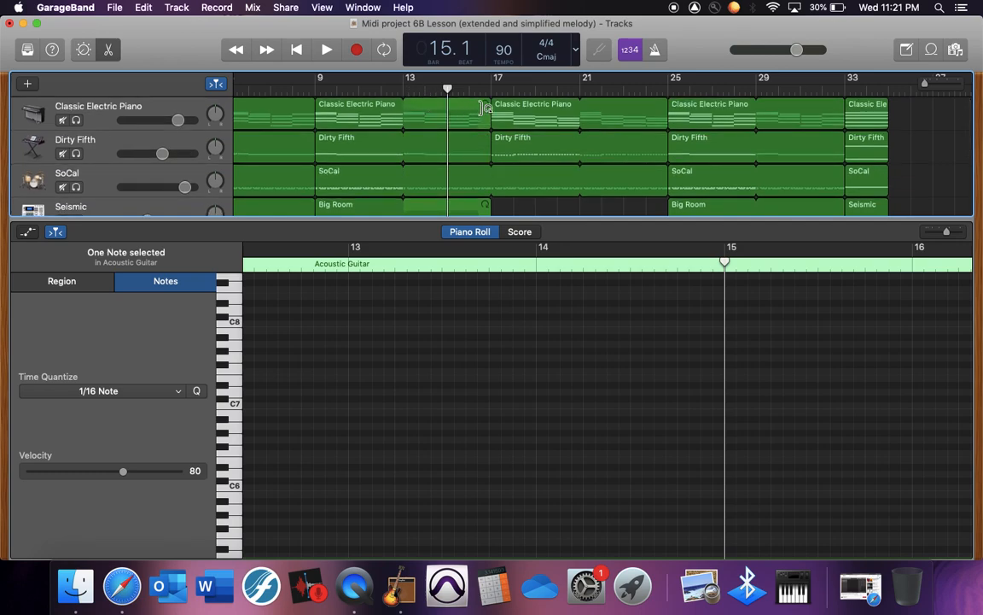
pyautogui.scroll(-10, 417, 384)
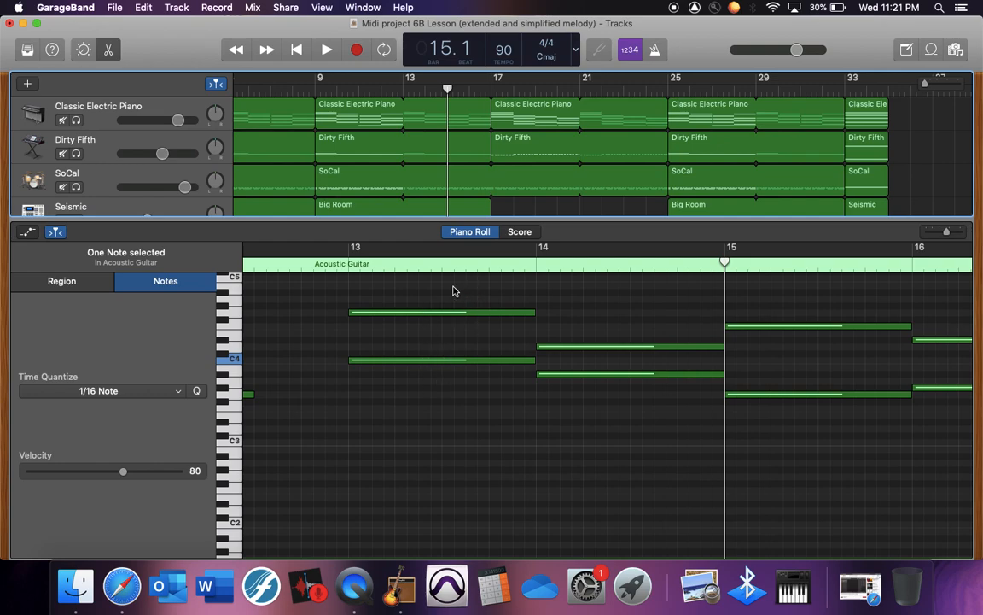
pyautogui.hscroll(4, 601, 346)
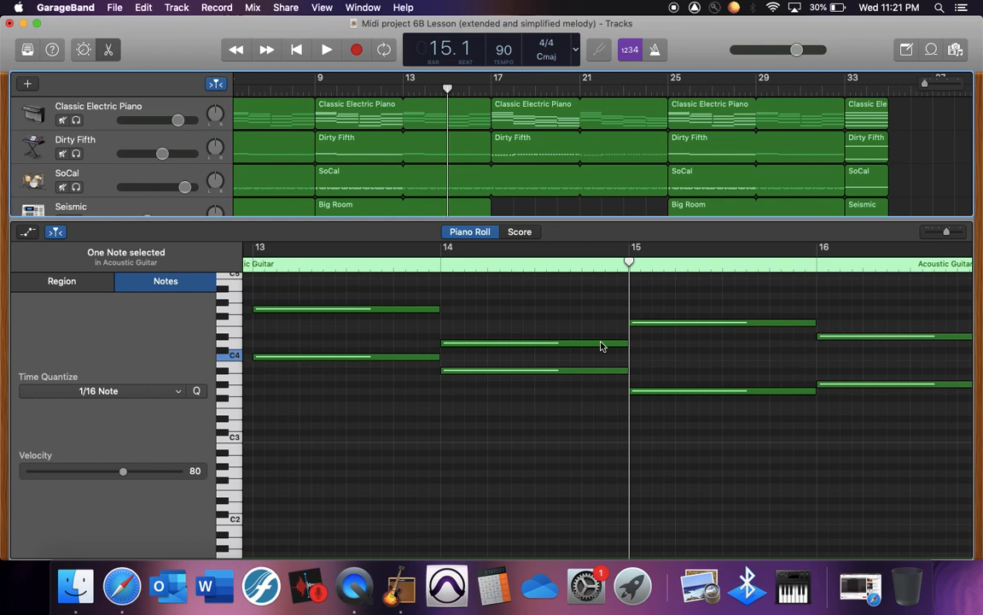
pyautogui.hscroll(-15, 601, 345)
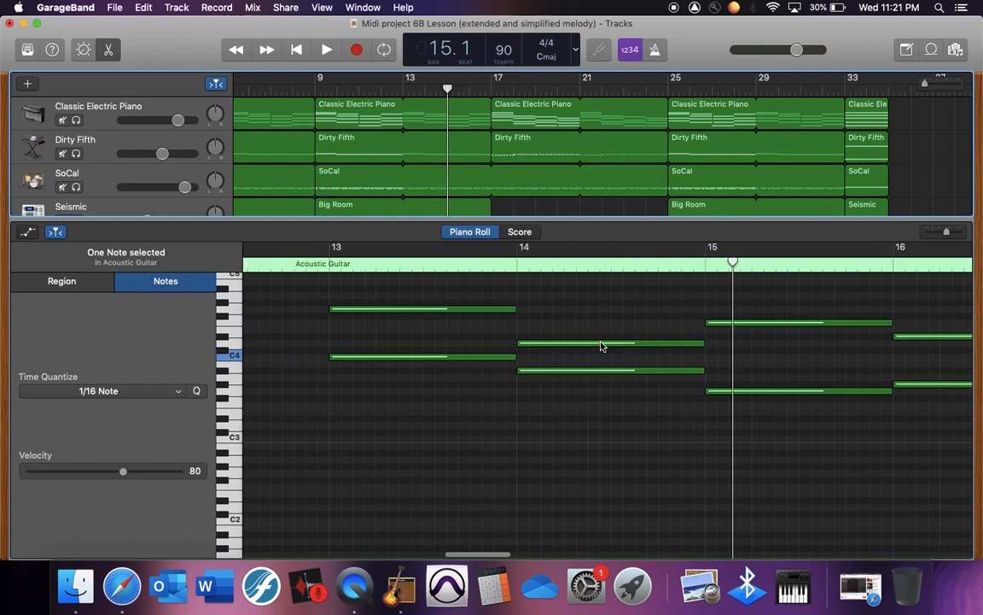
pyautogui.hscroll(-15, 601, 346)
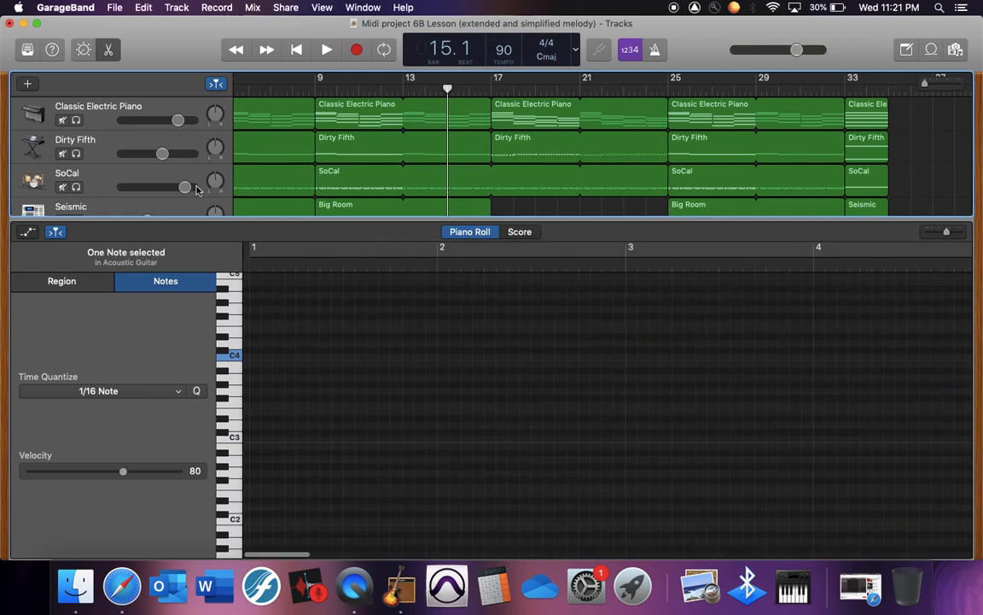
# Place the playhead at bar 5 and examine the notes at the start of the first Acoustic Guitar region.
pyautogui.hscroll(-5, 341, 171)
pyautogui.scroll(-3, 196, 188)
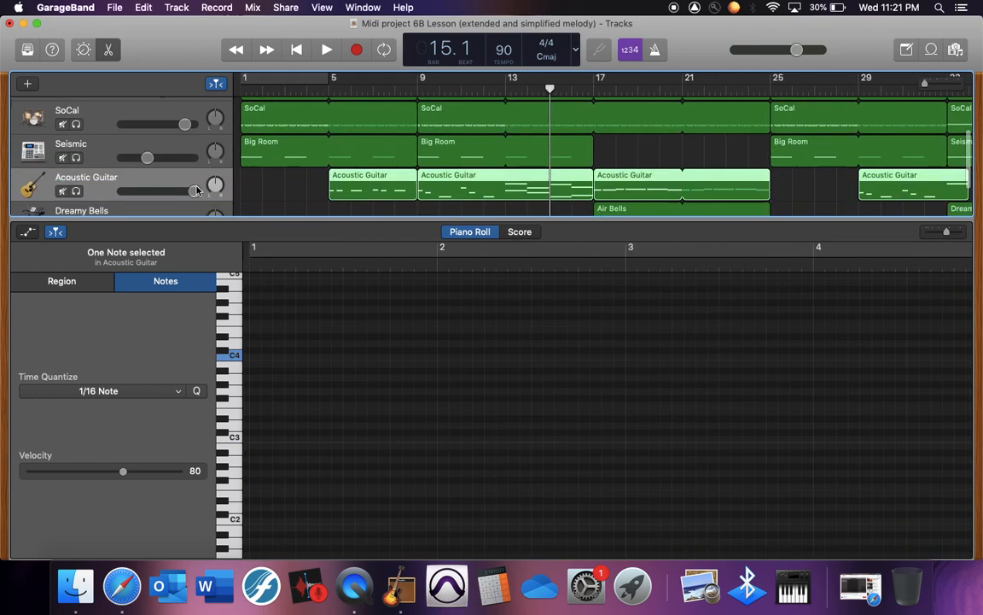
pyautogui.click(329, 85)
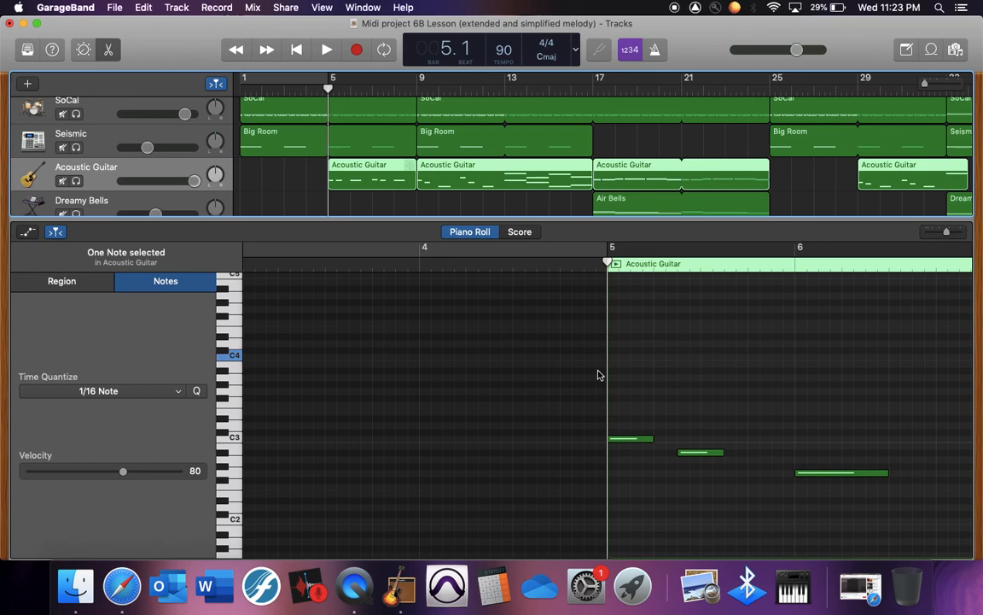
# Return the piano roll view and the playhead to the beginning of the song at bar 1.
pyautogui.hscroll(-5, 598, 374)
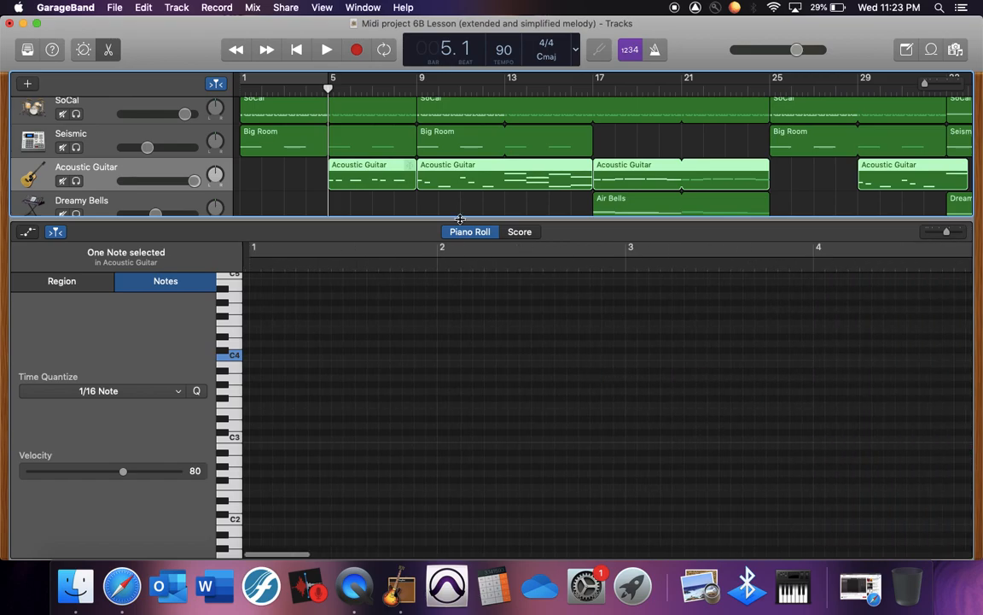
pyautogui.scroll(3, 417, 154)
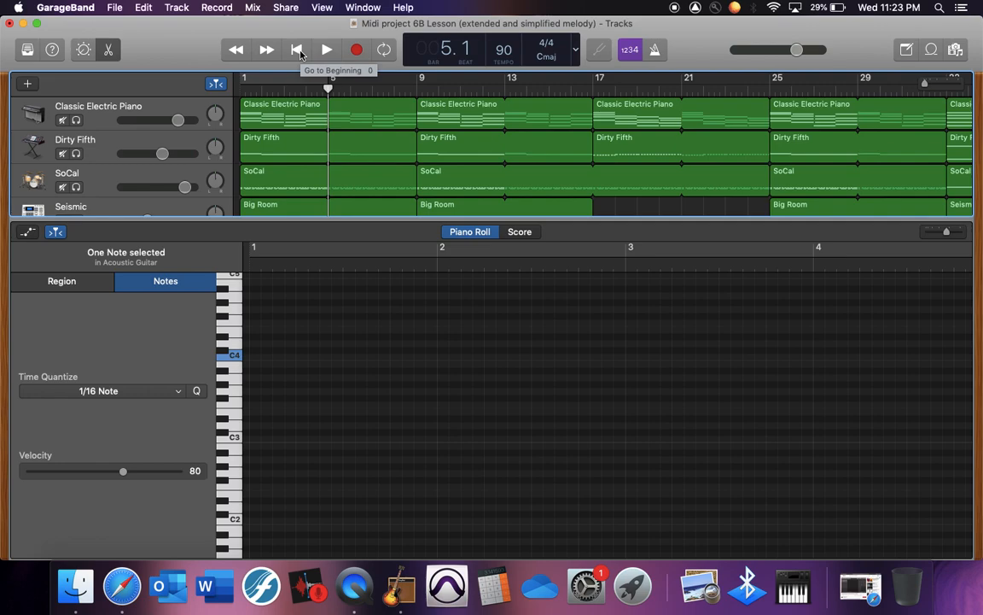
pyautogui.click(298, 51)
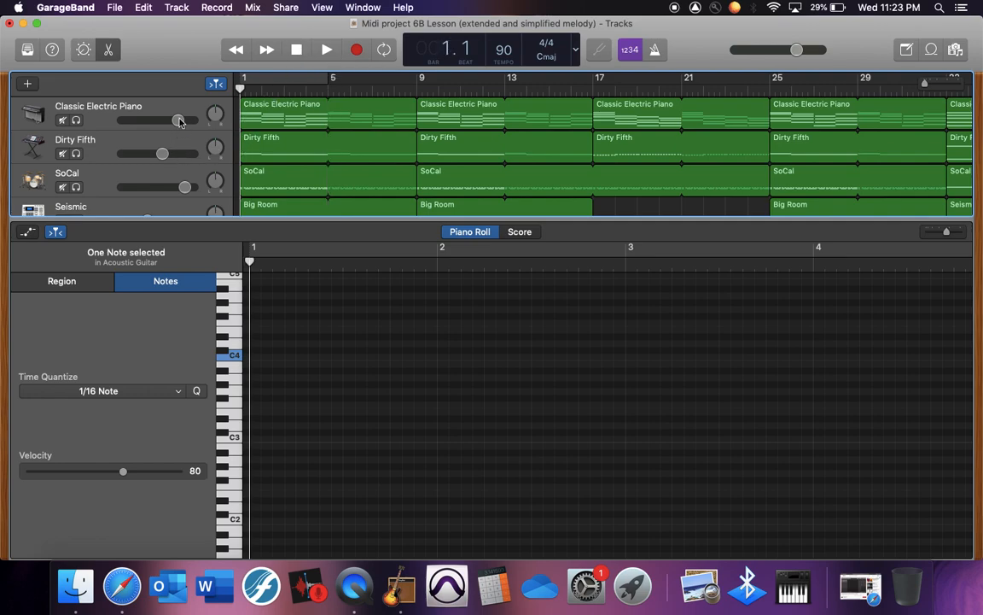
# Select the Dreamy Bells track and show its Smart Controls in place of the piano roll editor.
pyautogui.scroll(-3, 134, 153)
pyautogui.scroll(-1, 134, 153)
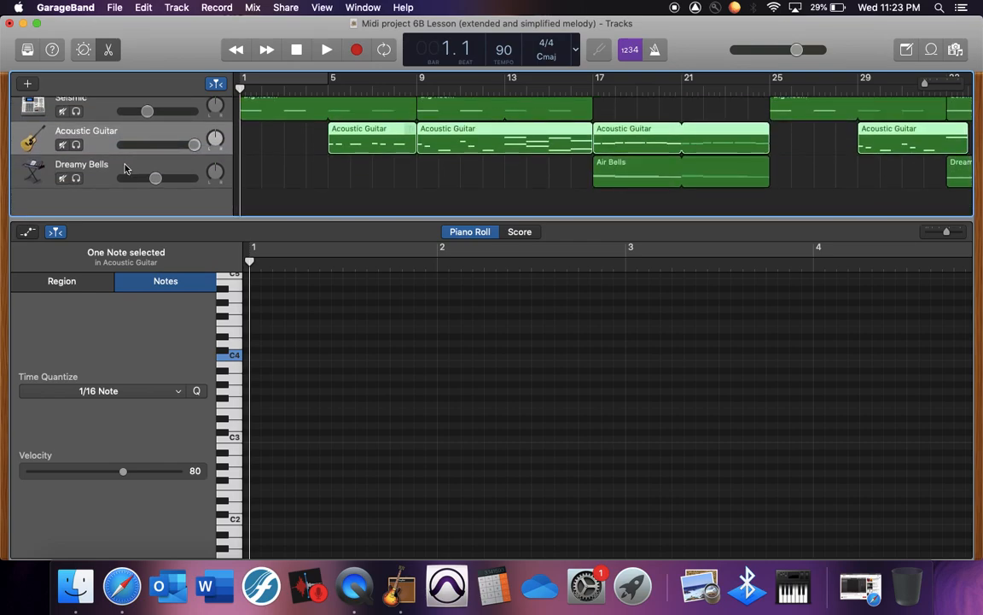
pyautogui.click(124, 168)
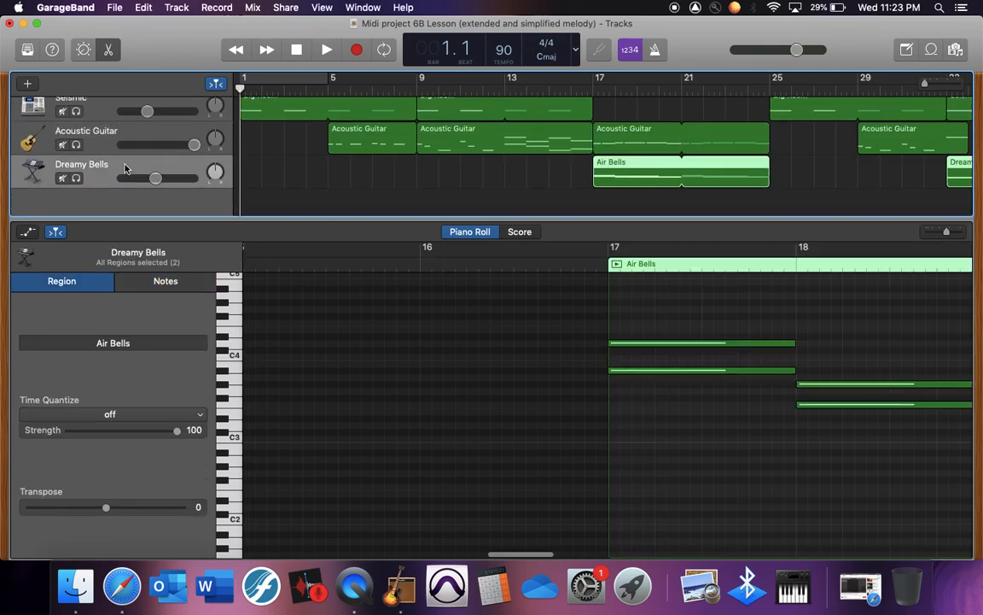
pyautogui.click(322, 8)
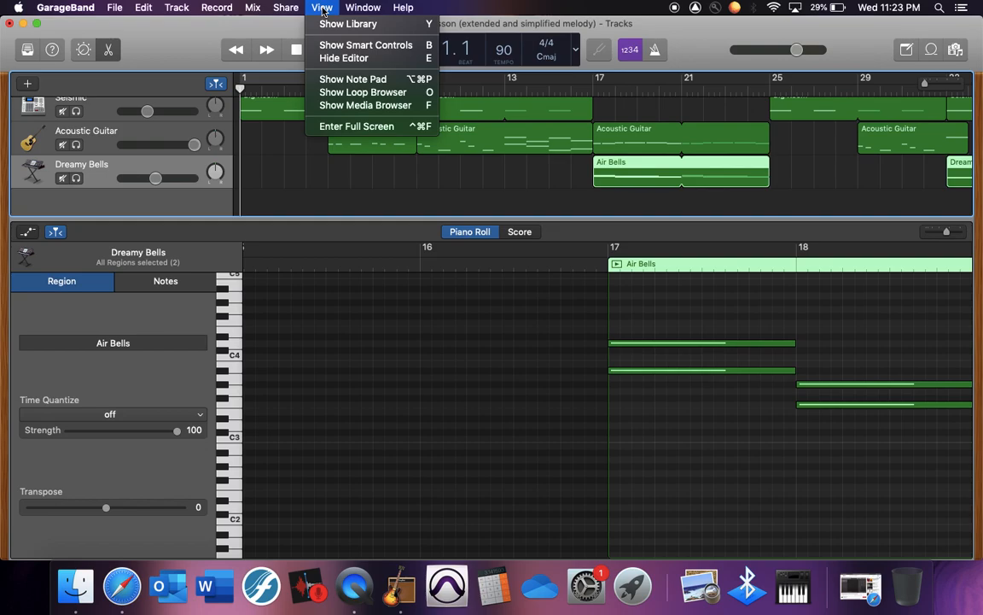
pyautogui.click(348, 47)
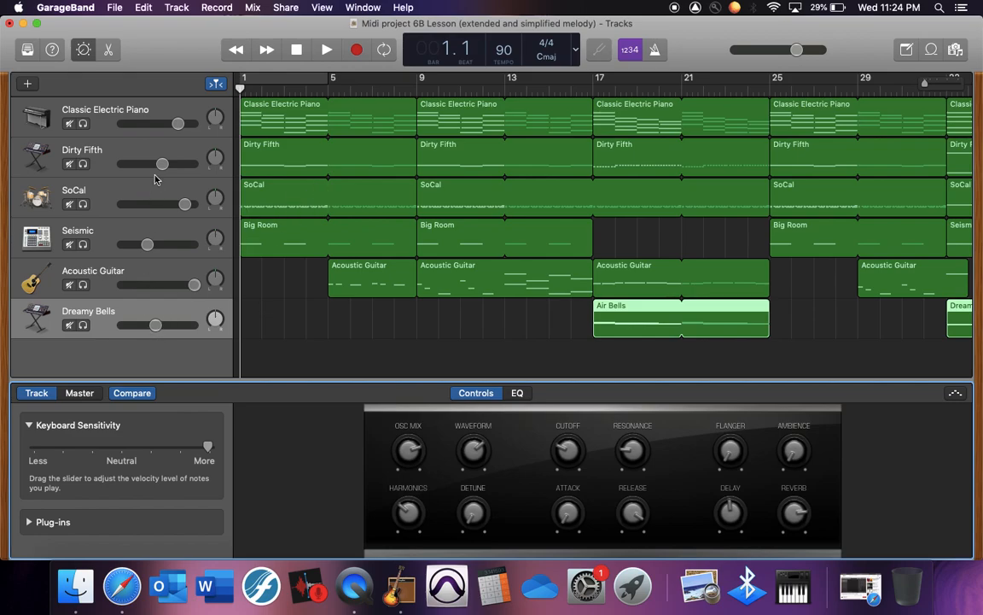
pyautogui.scroll(2, 142, 163)
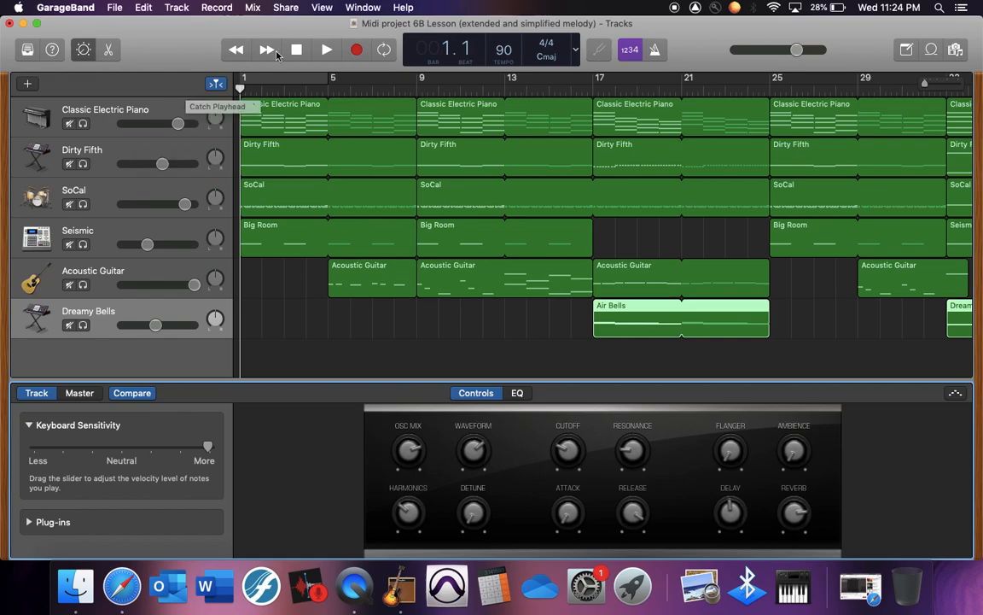
# Export the song to disk as a High Quality (192 kBit/s) MP3 saved on the Desktop.
pyautogui.click(286, 8)
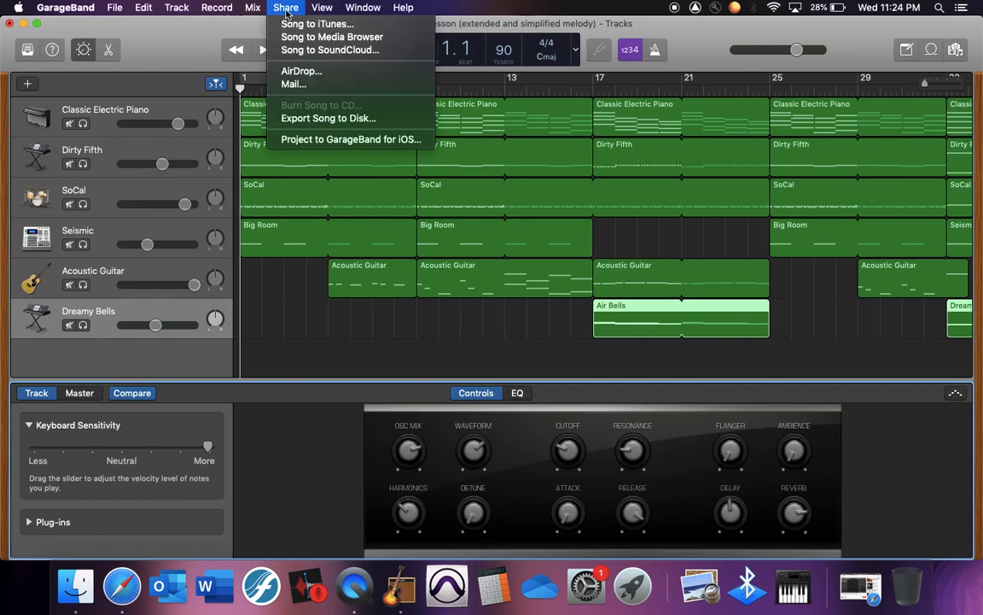
pyautogui.click(323, 121)
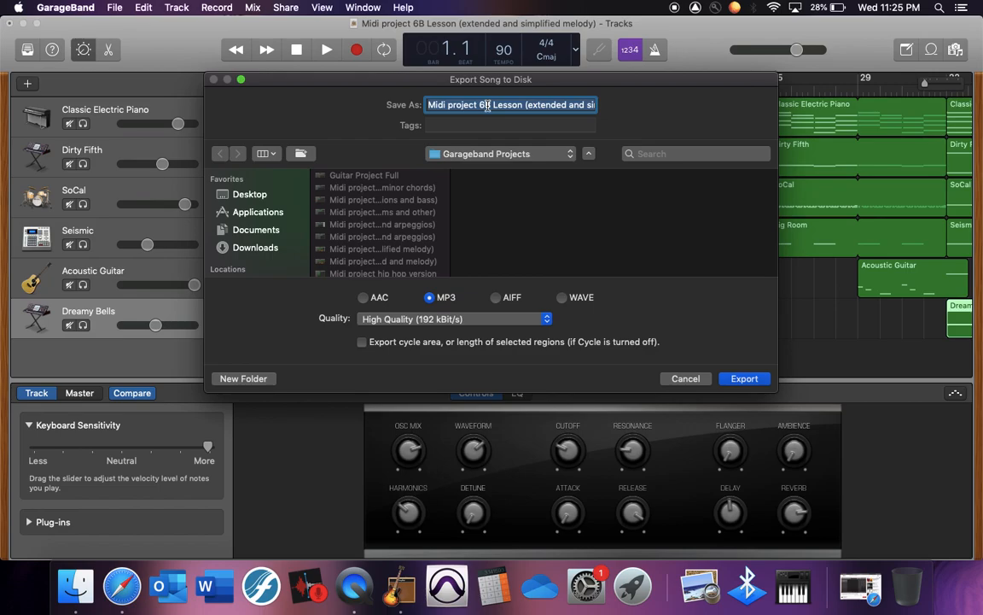
pyautogui.click(259, 197)
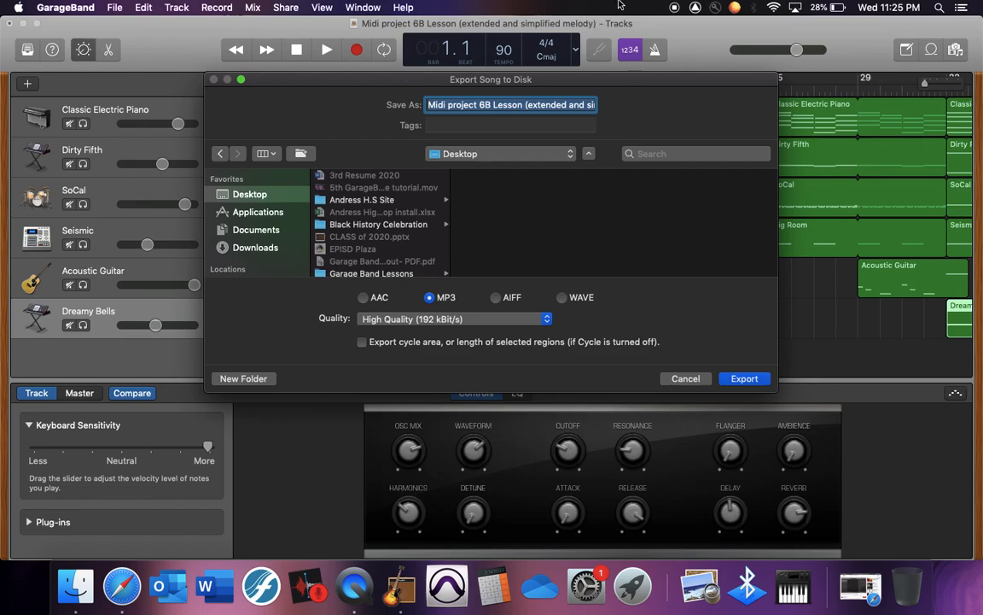
pyautogui.click(743, 378)
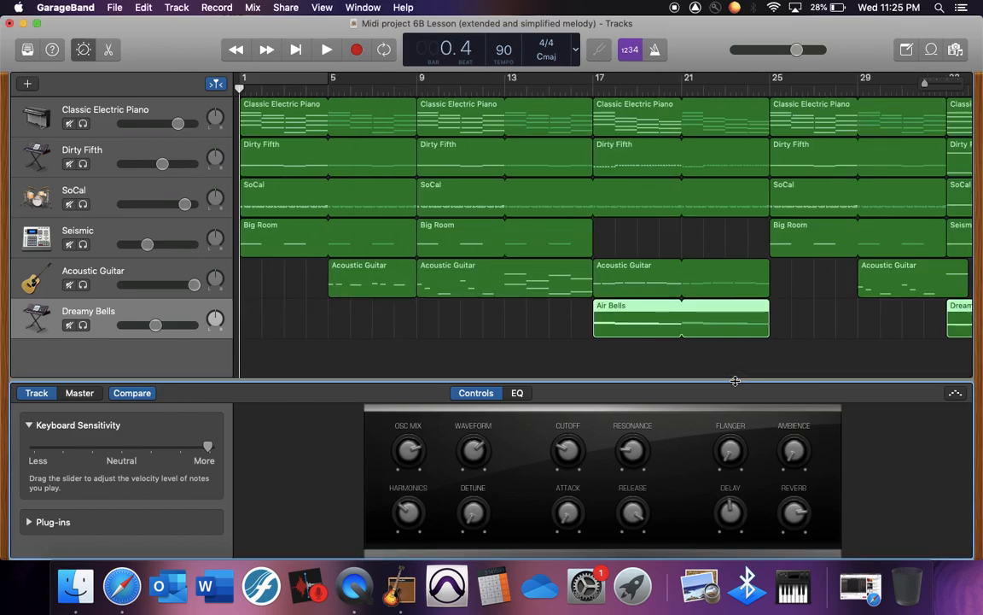
# Minimize the project window, then on the desktop move the exported Midi project 6B MP3 beside the 4th lesson MP3 and preview it.
pyautogui.click(22, 24)
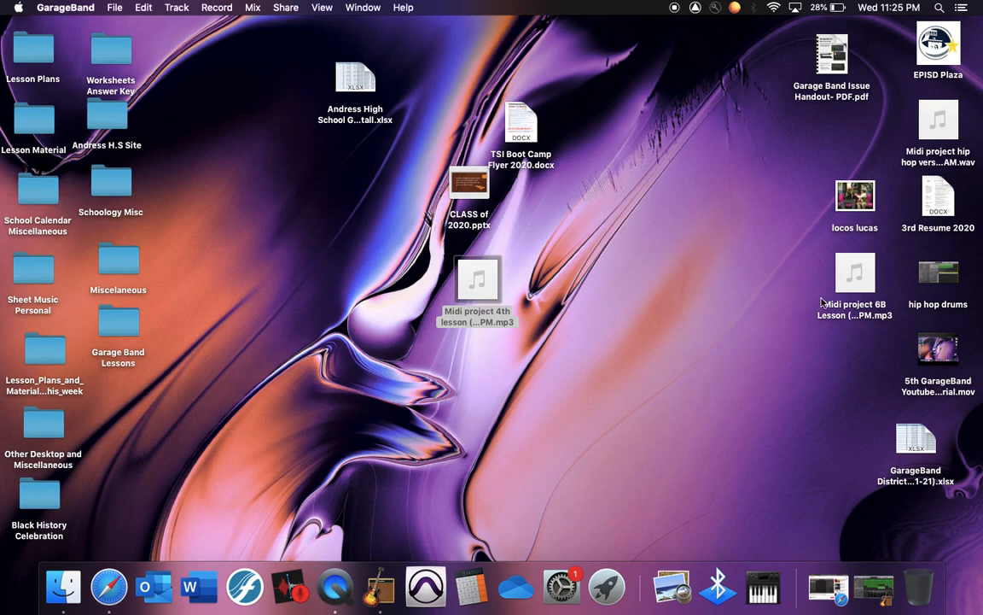
pyautogui.moveTo(841, 291)
pyautogui.moveTo(840, 291); pyautogui.dragTo(345, 319)
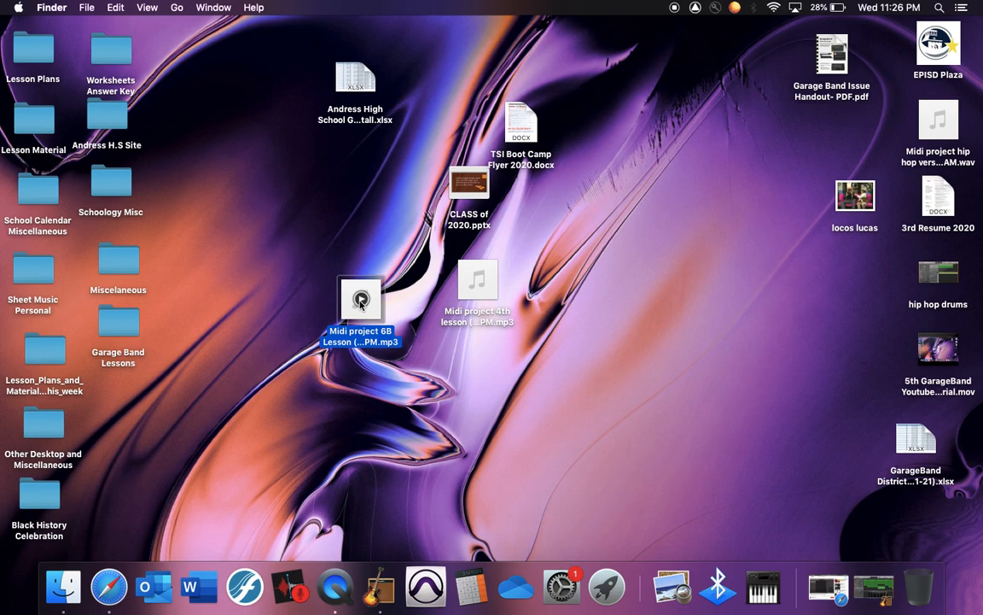
pyautogui.click(361, 300)
pyautogui.click(360, 300)
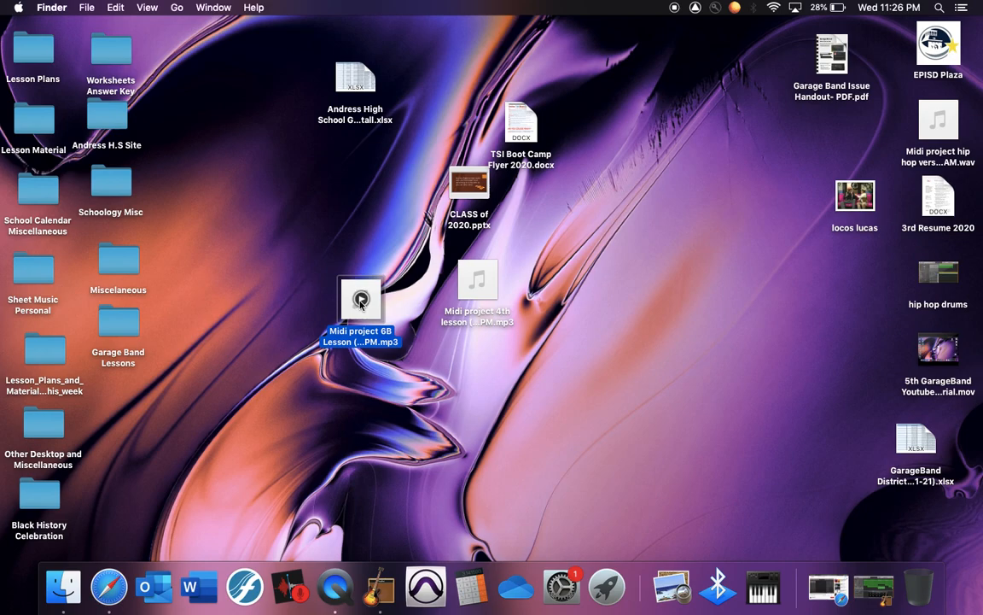